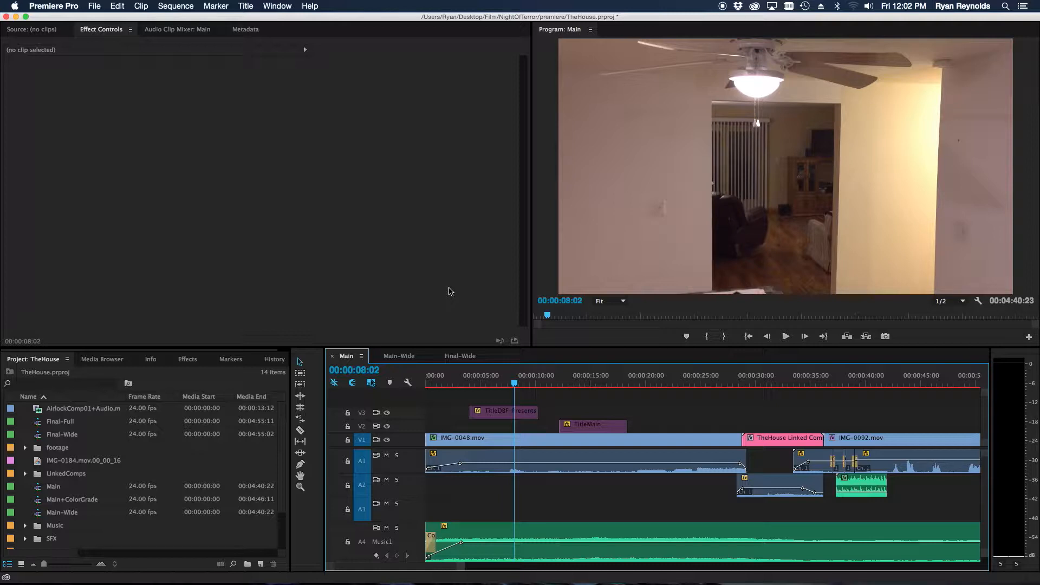
pyautogui.scroll(-2, 534, 499)
pyautogui.scroll(2, 534, 499)
pyautogui.moveTo(399, 568)
pyautogui.mouseDown()
pyautogui.moveTo(457, 571)
pyautogui.moveTo(399, 566)
pyautogui.mouseUp()
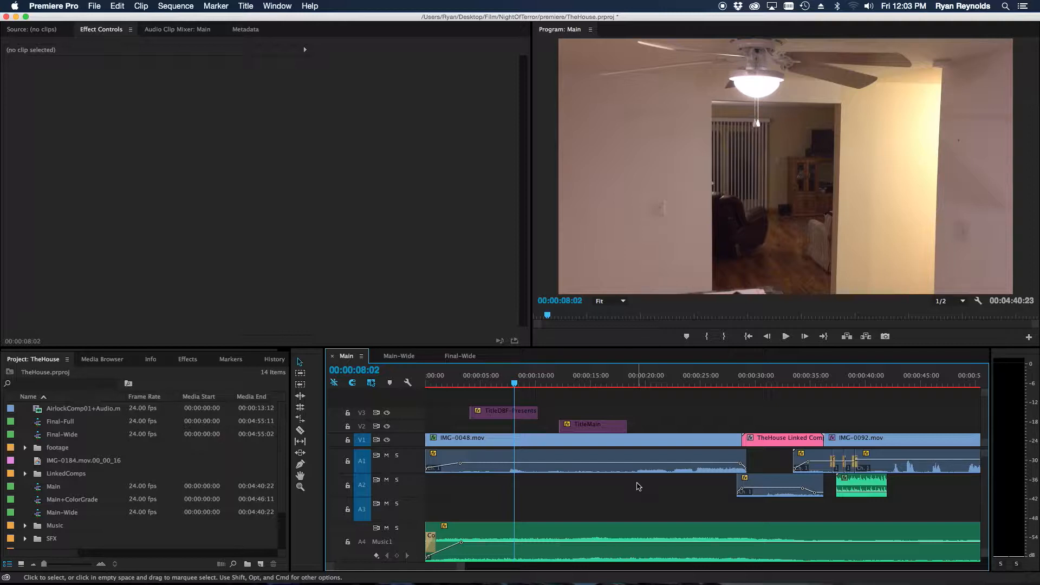
# Preview the opening shot of the Main sequence by placing the playhead at 00:00:07:09.
pyautogui.hscroll(5, 363, 570)
pyautogui.moveTo(362, 570); pyautogui.dragTo(327, 571)
pyautogui.click(509, 386)
pyautogui.moveTo(510, 386); pyautogui.dragTo(505, 386)
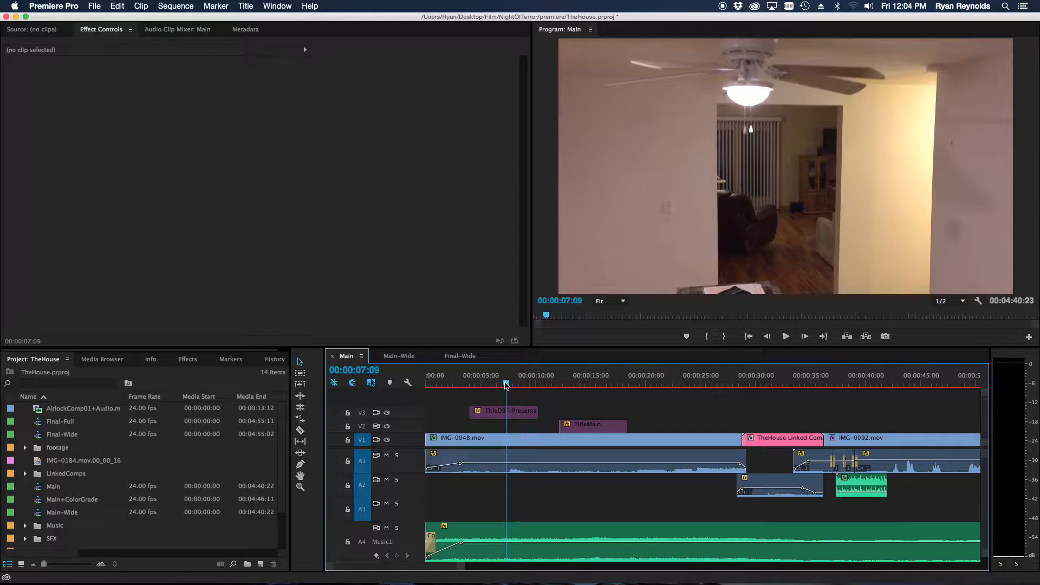
# View the entire Main sequence in the timeline, then preview the opening section at 00:00:14:15.
pyautogui.moveTo(478, 567); pyautogui.dragTo(696, 549)
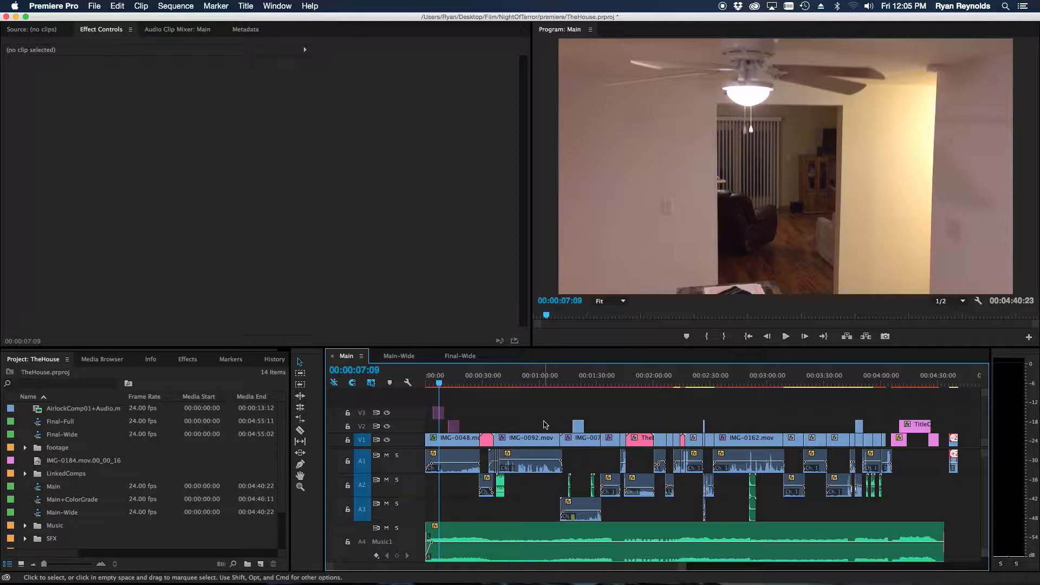
pyautogui.moveTo(547, 568); pyautogui.dragTo(518, 565)
pyautogui.moveTo(568, 568); pyautogui.dragTo(567, 568)
pyautogui.press('=')
pyautogui.press('=')
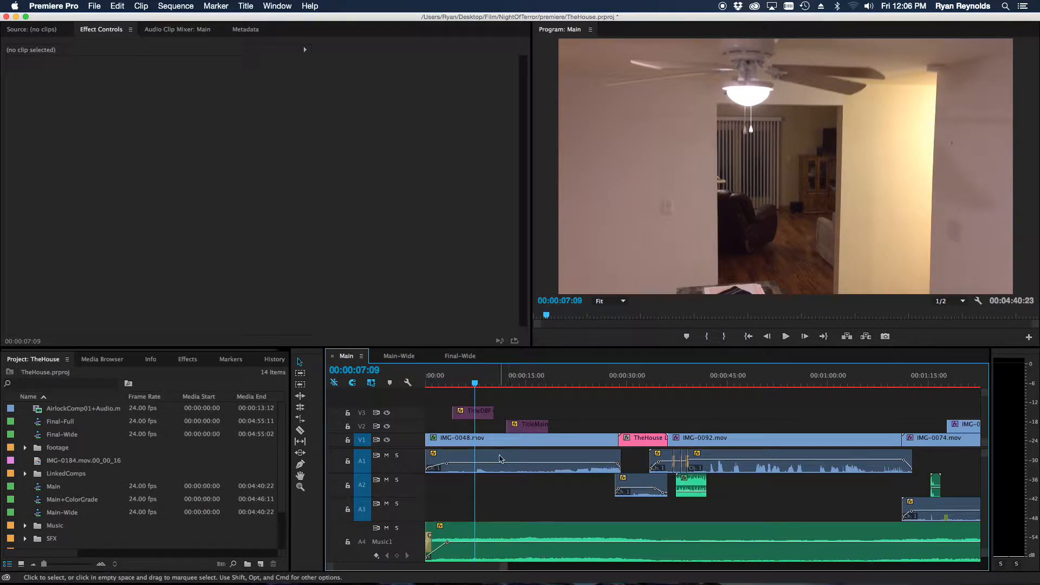
pyautogui.click(524, 385)
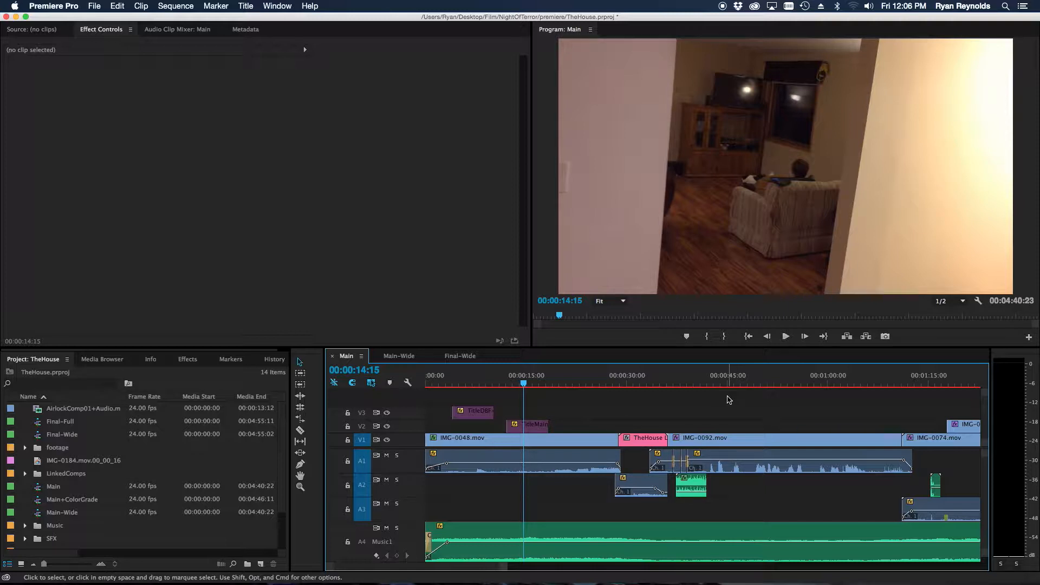
# Examine the arrangement of video, audio and music clips from the opening of the Main sequence through to the end credits.
pyautogui.hscroll(5, 460, 571)
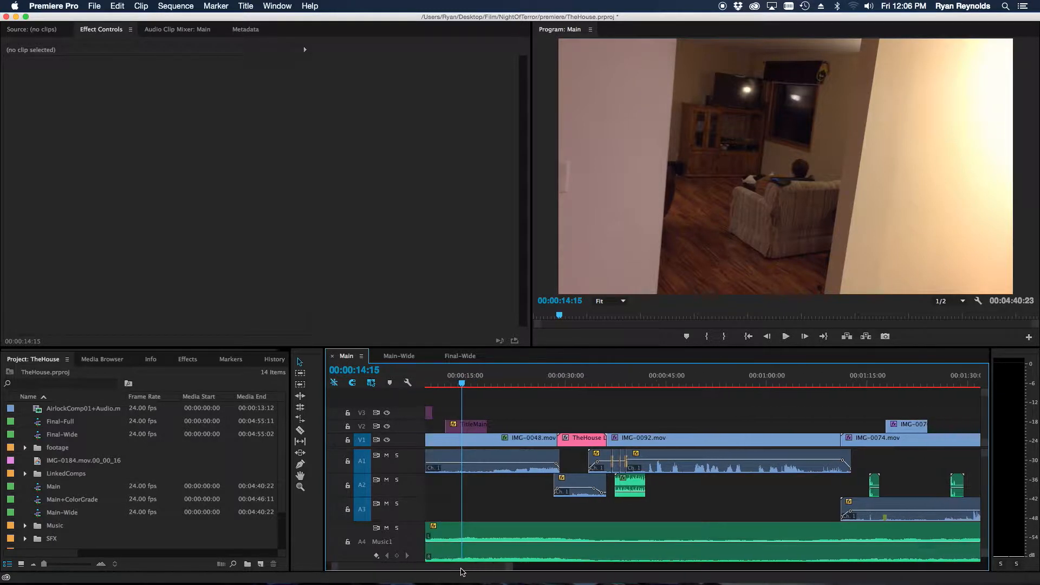
pyautogui.hscroll(-3, 461, 570)
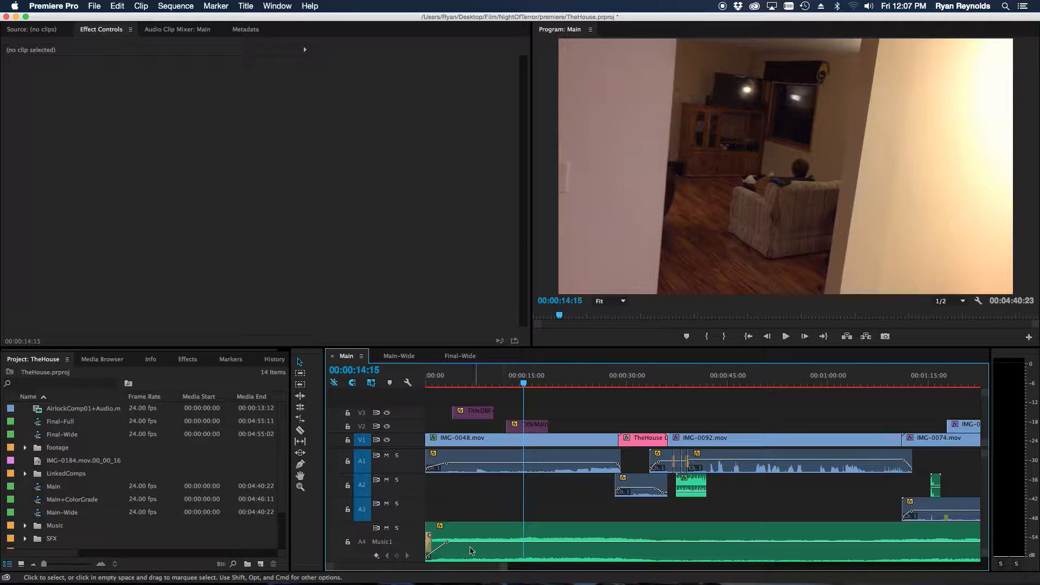
pyautogui.hscroll(5, 459, 571)
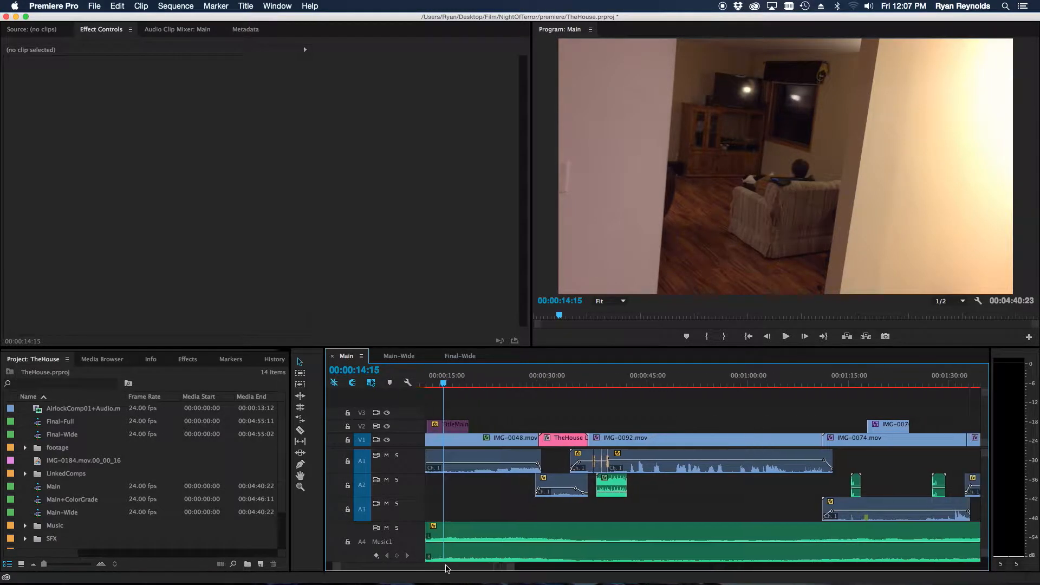
pyautogui.hscroll(20, 447, 568)
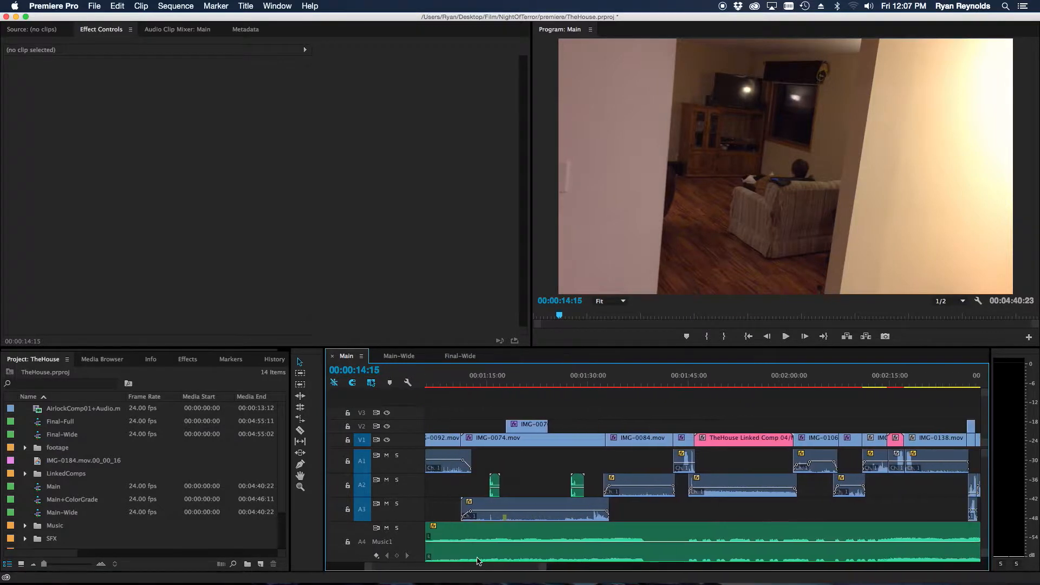
pyautogui.hscroll(20, 477, 561)
pyautogui.hscroll(4, 571, 558)
pyautogui.hscroll(-12, 564, 560)
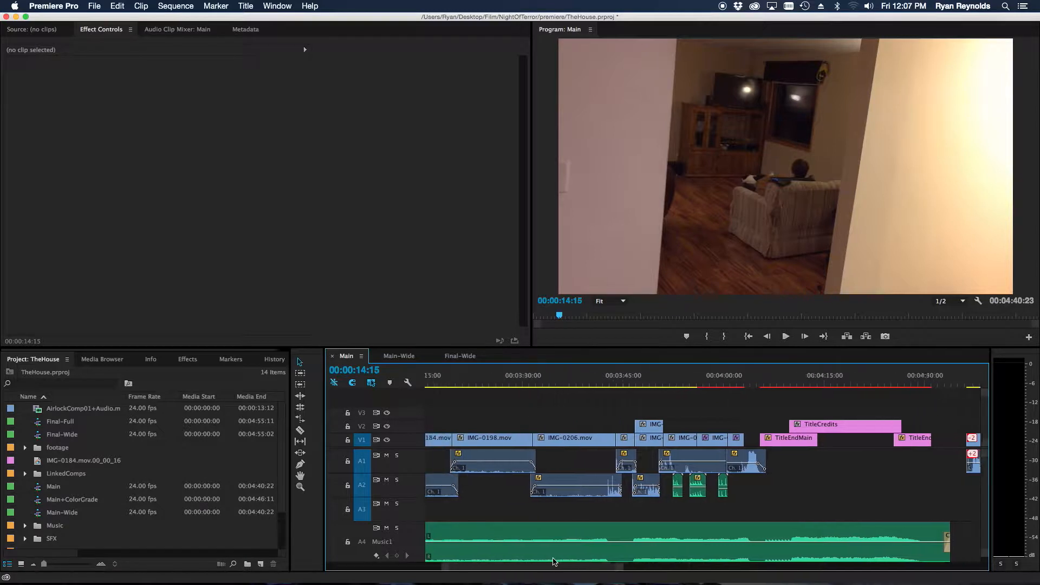
pyautogui.hscroll(-20, 554, 562)
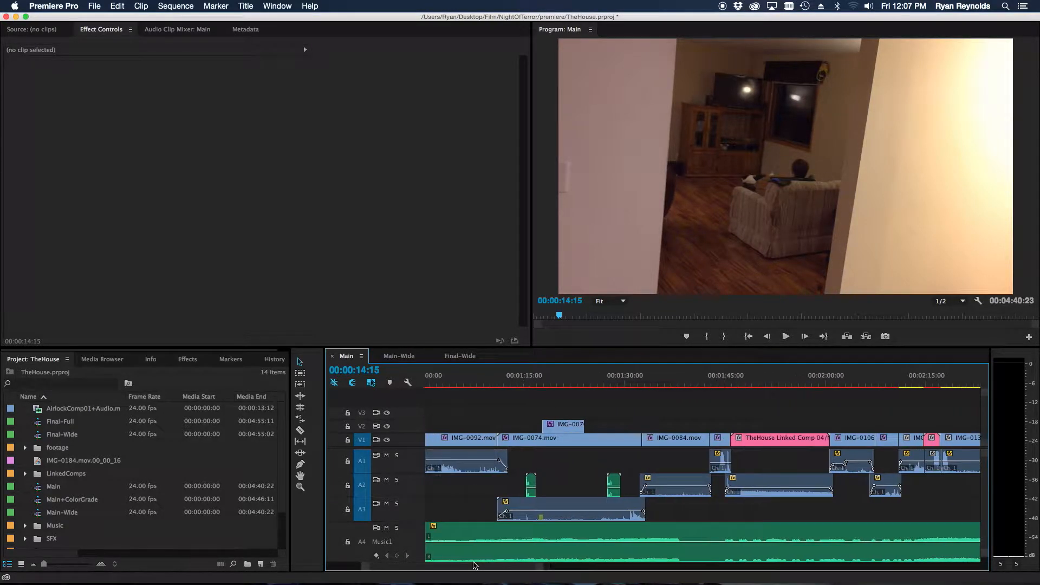
pyautogui.hscroll(-15, 466, 565)
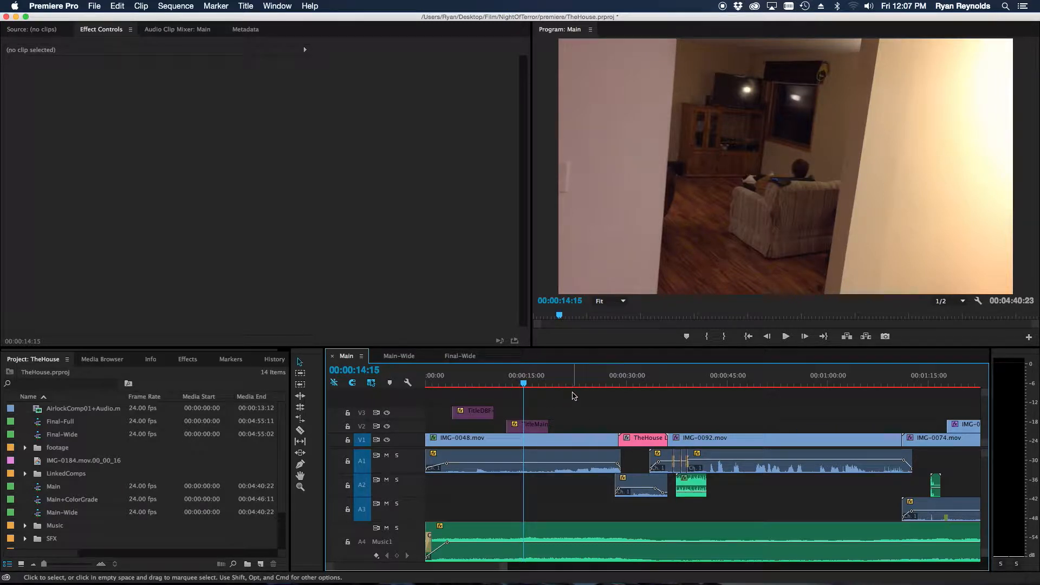
# Expand the footage bin and open IMG-0048.mov in the Source monitor.
pyautogui.click(25, 448)
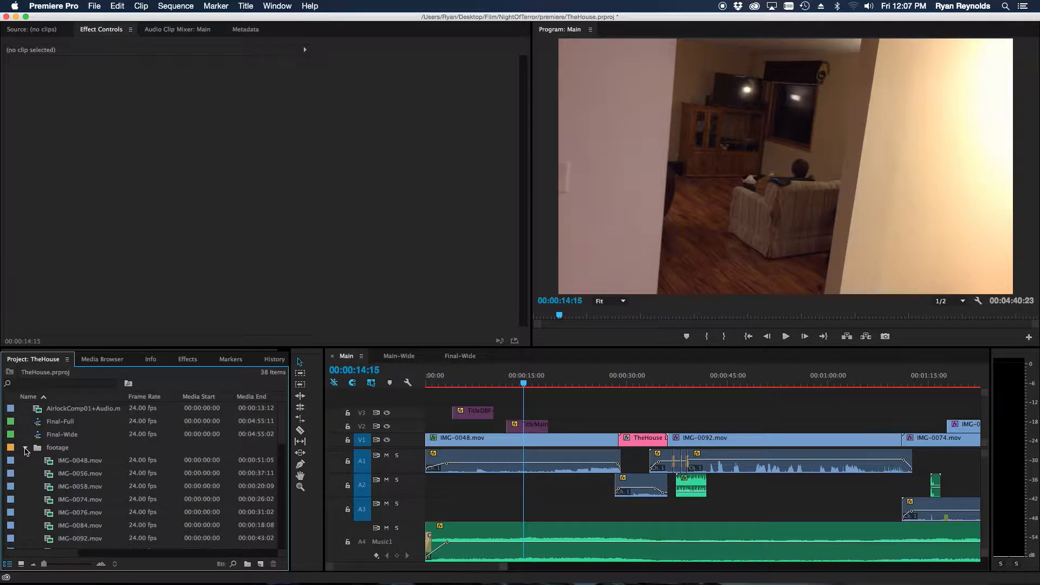
pyautogui.scroll(-3, 102, 470)
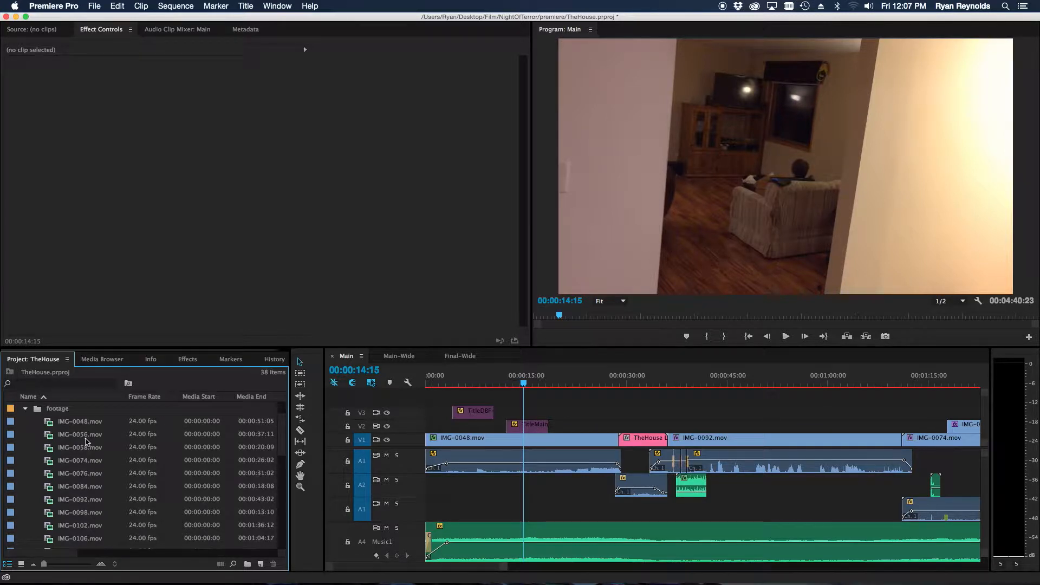
pyautogui.doubleClick(85, 423)
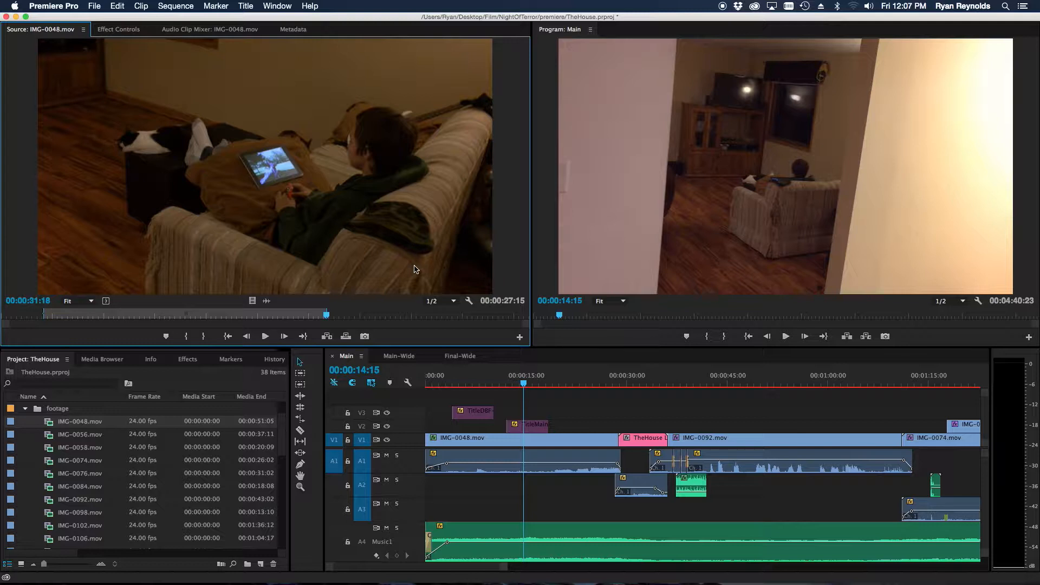
# Scrub the last part of IMG-0048.mov in the Main sequence, ending at 00:00:25:18.
pyautogui.moveTo(485, 568); pyautogui.dragTo(493, 571)
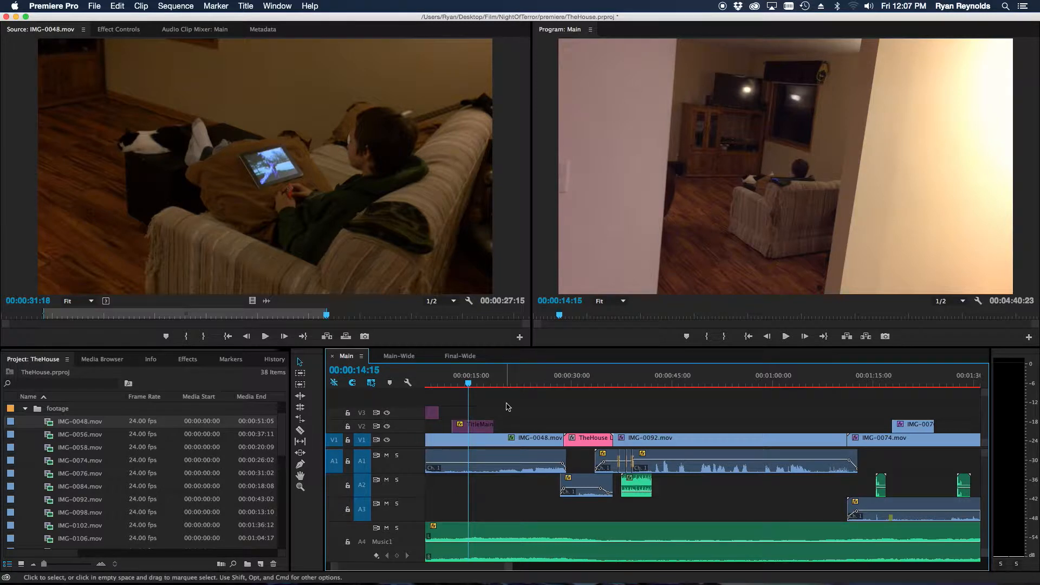
pyautogui.click(527, 383)
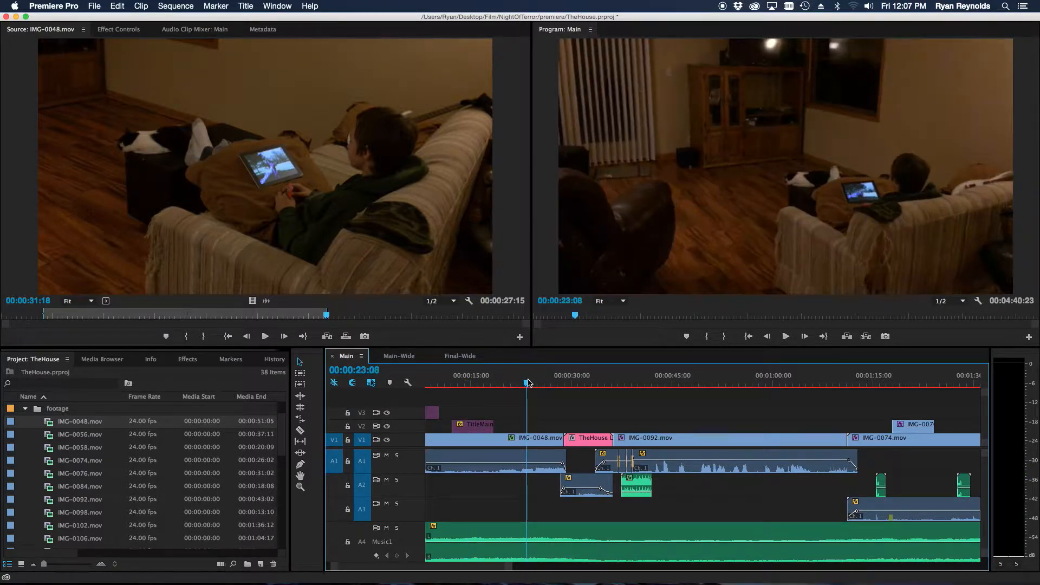
pyautogui.moveTo(528, 386); pyautogui.dragTo(543, 386)
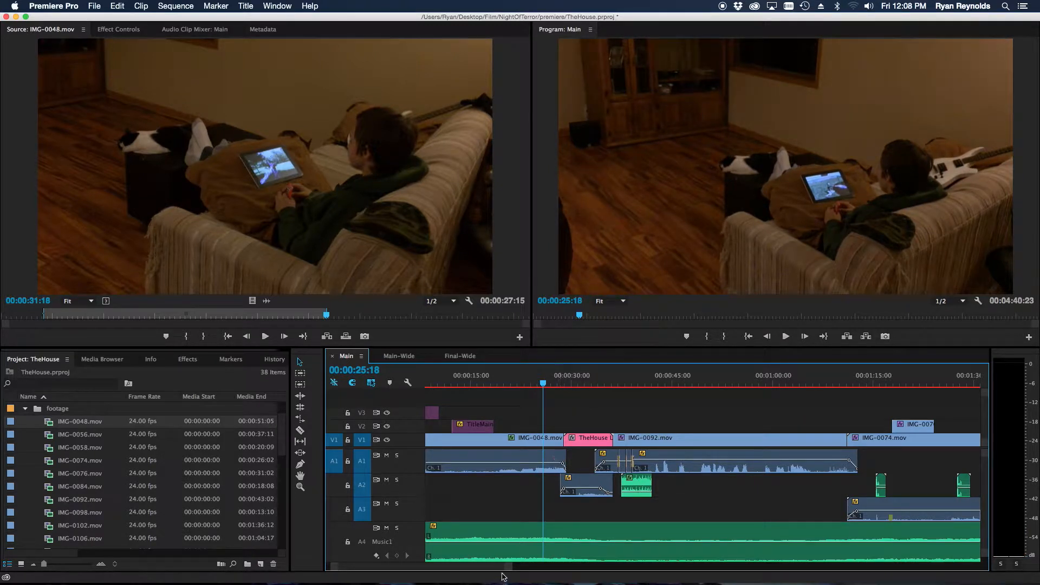
# Collapse the footage bin and examine how the clips of the Main sequence are cut together up to the end titles.
pyautogui.moveTo(496, 572); pyautogui.dragTo(484, 571)
pyautogui.scroll(-3, 543, 488)
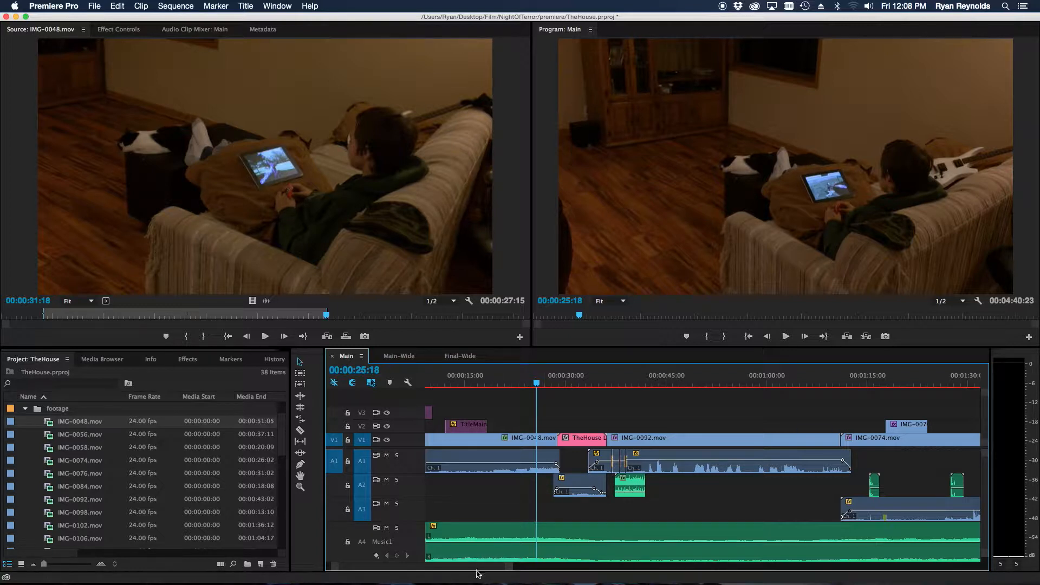
pyautogui.scroll(-4, 504, 531)
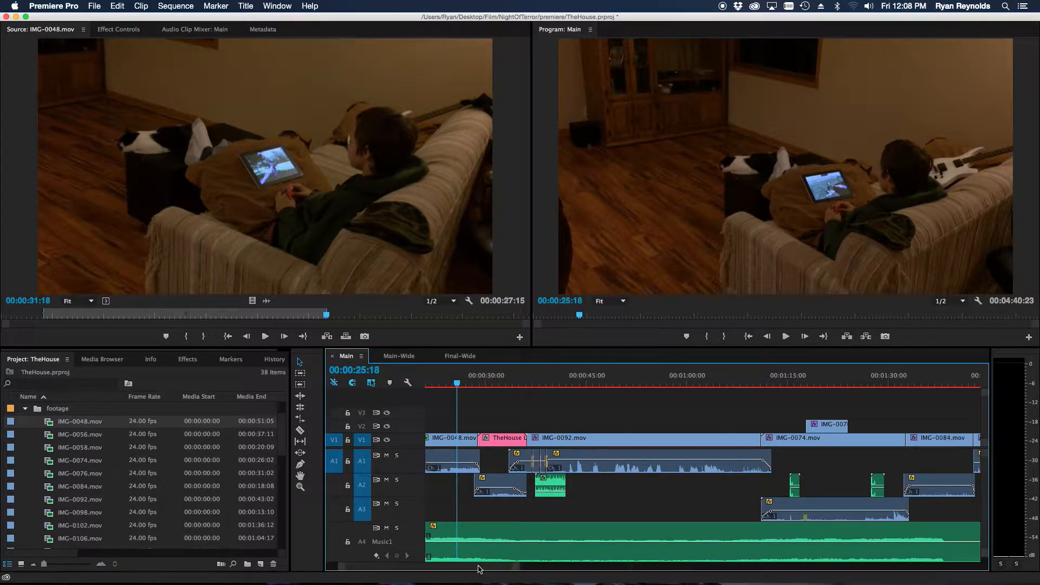
pyautogui.scroll(3, 479, 569)
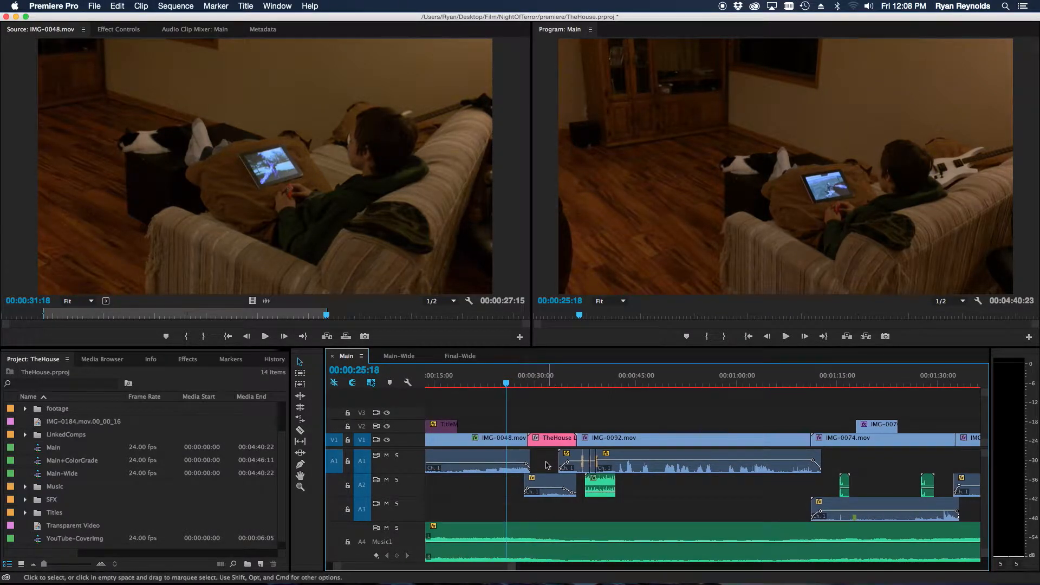
pyautogui.scroll(-10, 477, 574)
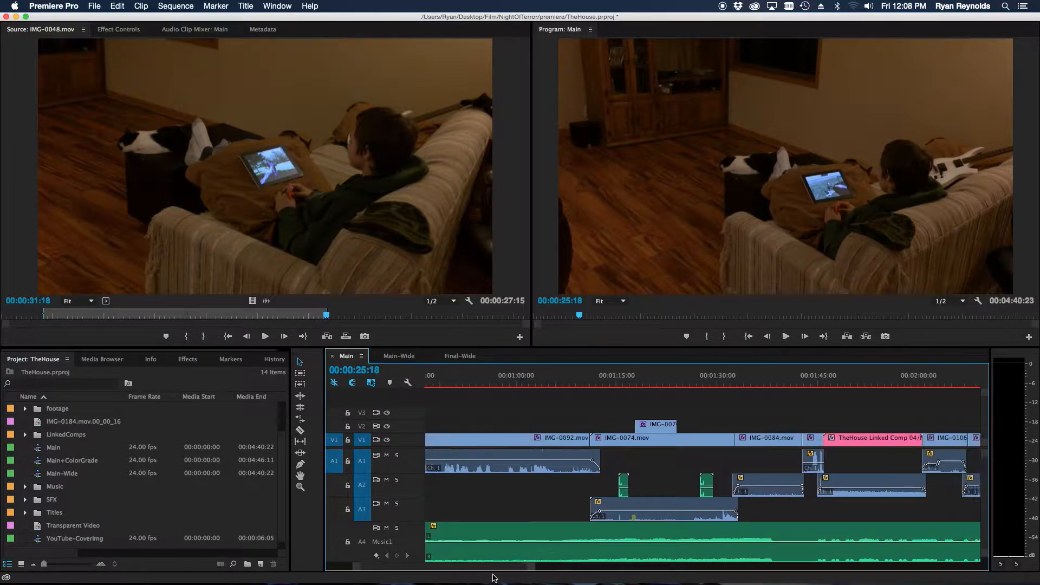
pyautogui.scroll(-10, 493, 577)
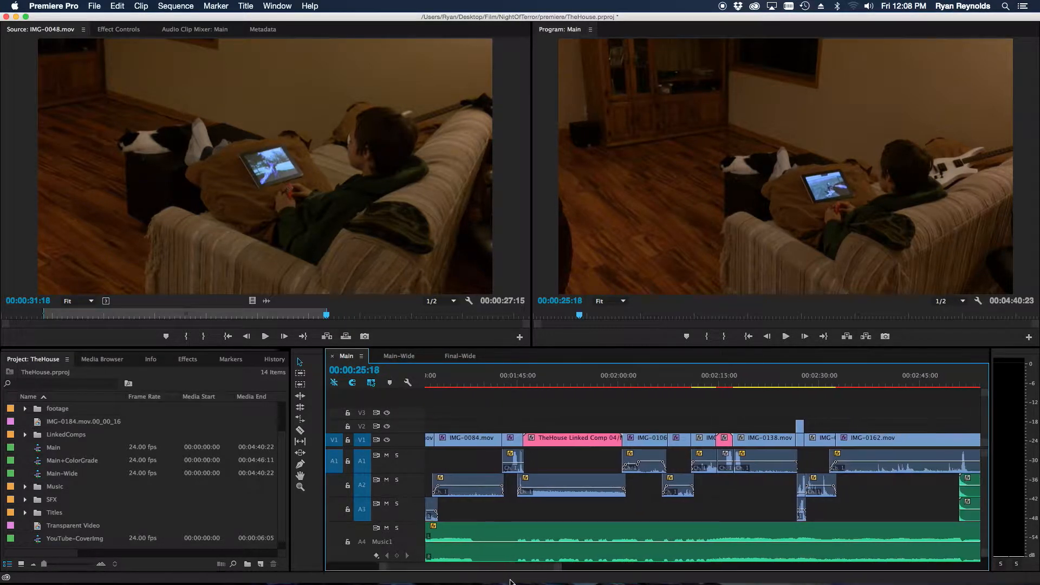
pyautogui.scroll(-6, 511, 582)
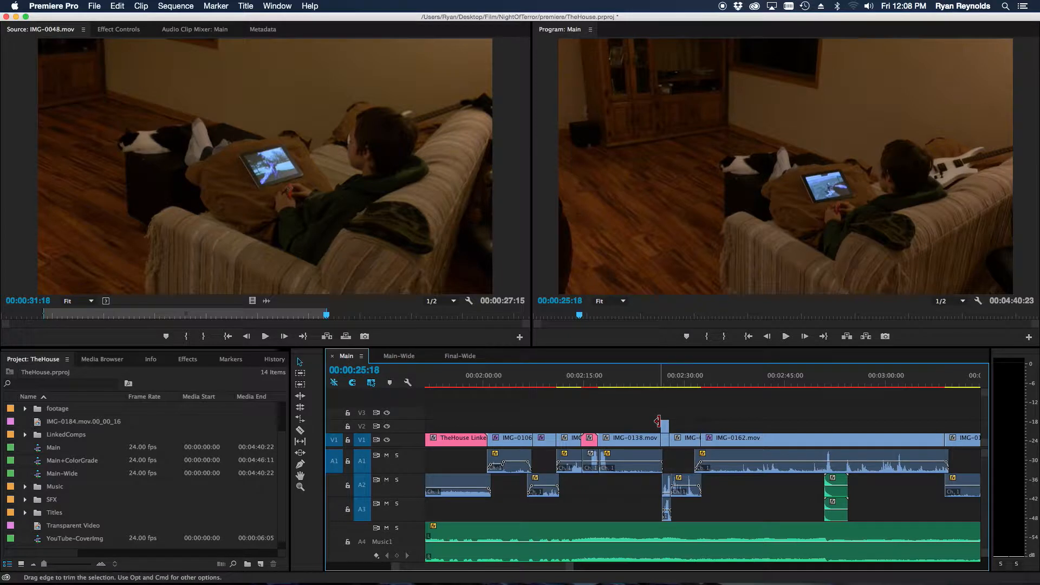
pyautogui.scroll(-5, 555, 573)
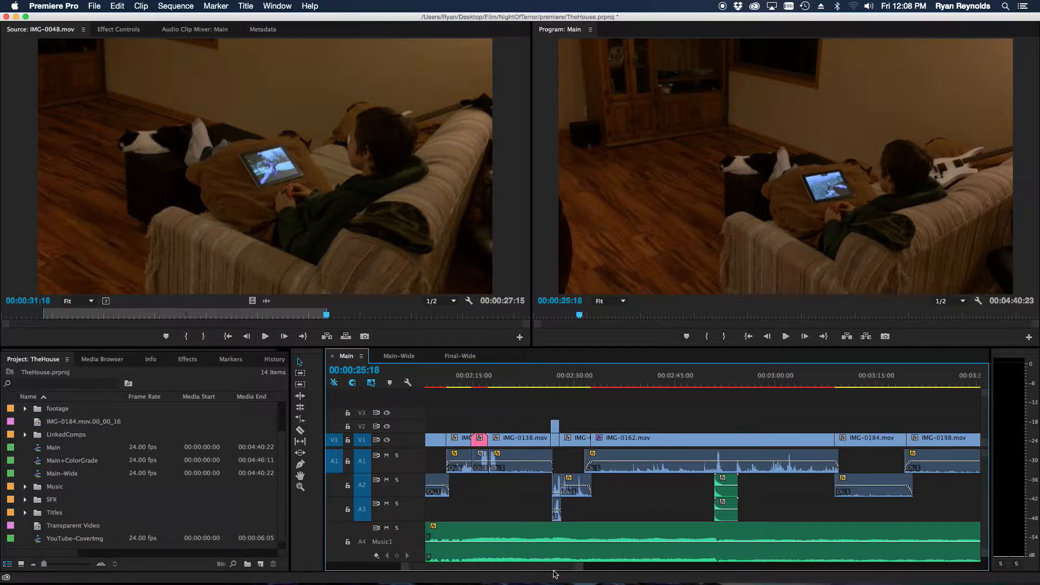
pyautogui.scroll(-3, 555, 574)
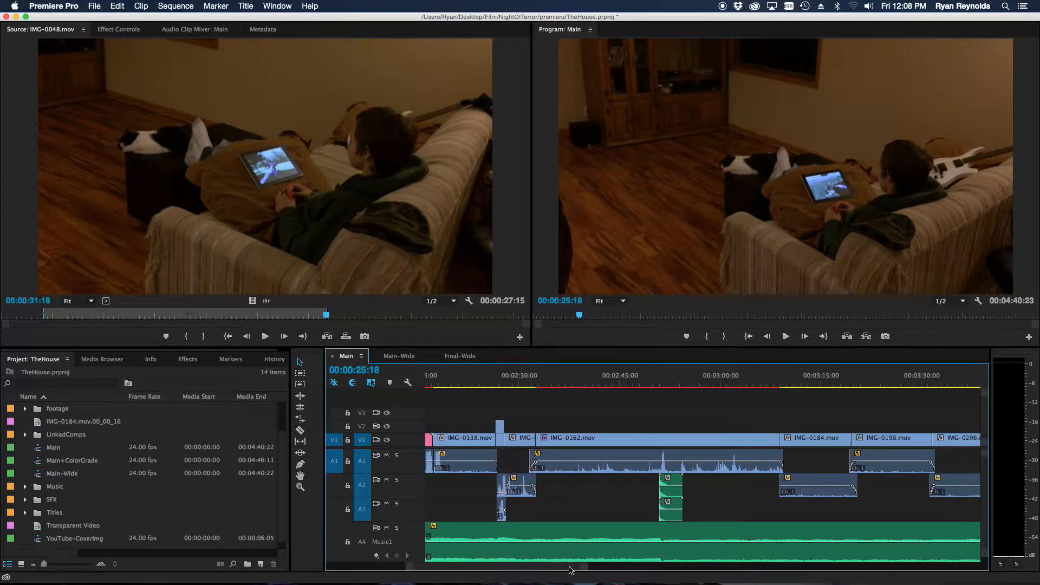
pyautogui.scroll(-7, 569, 570)
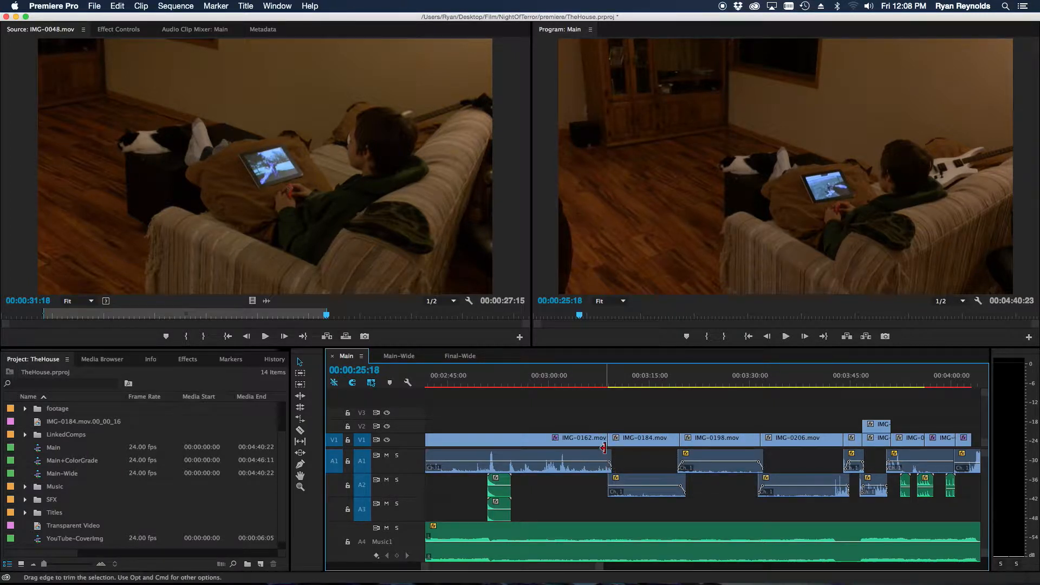
pyautogui.scroll(-5, 541, 569)
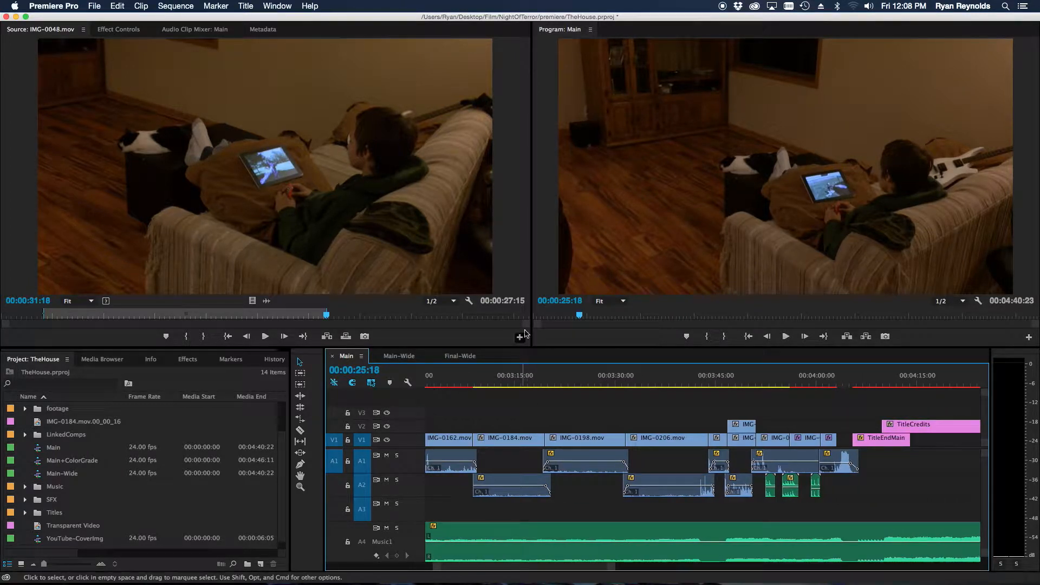
# Zoom in around IMG-0184.mov and play the sequence across its cut to IMG-0198.mov.
pyautogui.click(537, 384)
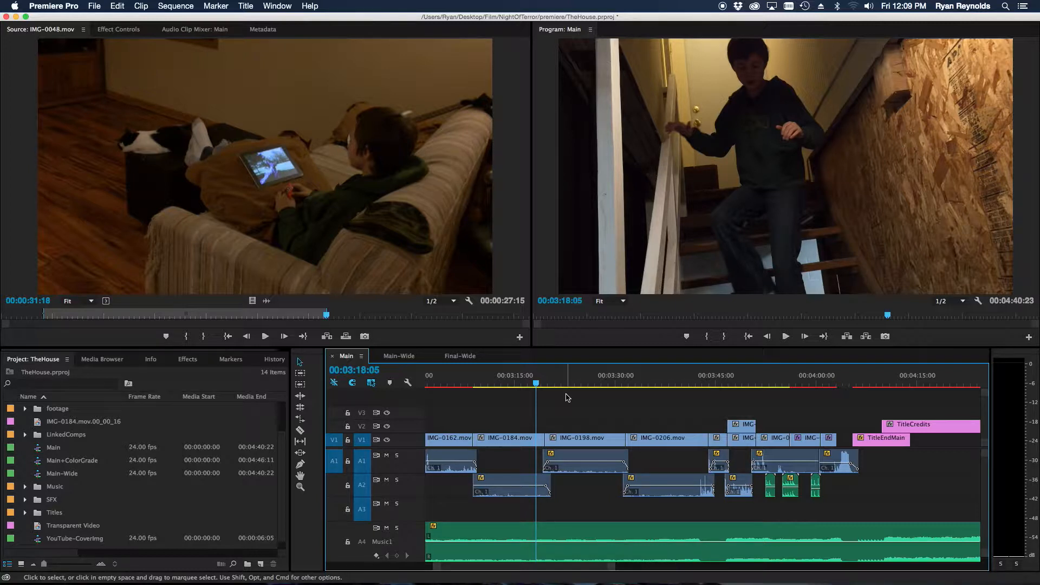
pyautogui.moveTo(438, 569); pyautogui.dragTo(479, 580)
pyautogui.click(722, 382)
pyautogui.moveTo(723, 382)
pyautogui.mouseDown()
pyautogui.moveTo(745, 386)
pyautogui.moveTo(706, 388)
pyautogui.mouseUp()
pyautogui.press('space')
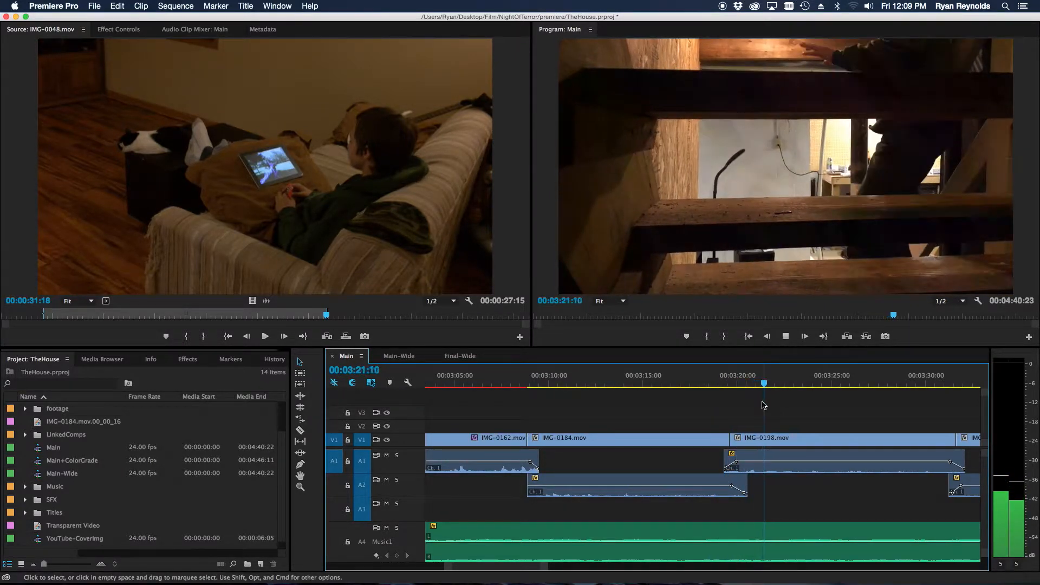
# Play the sequence from 00:03:08:05 across the cut from IMG-0162.mov to IMG-0184.mov, then stop playback.
pyautogui.click(516, 381)
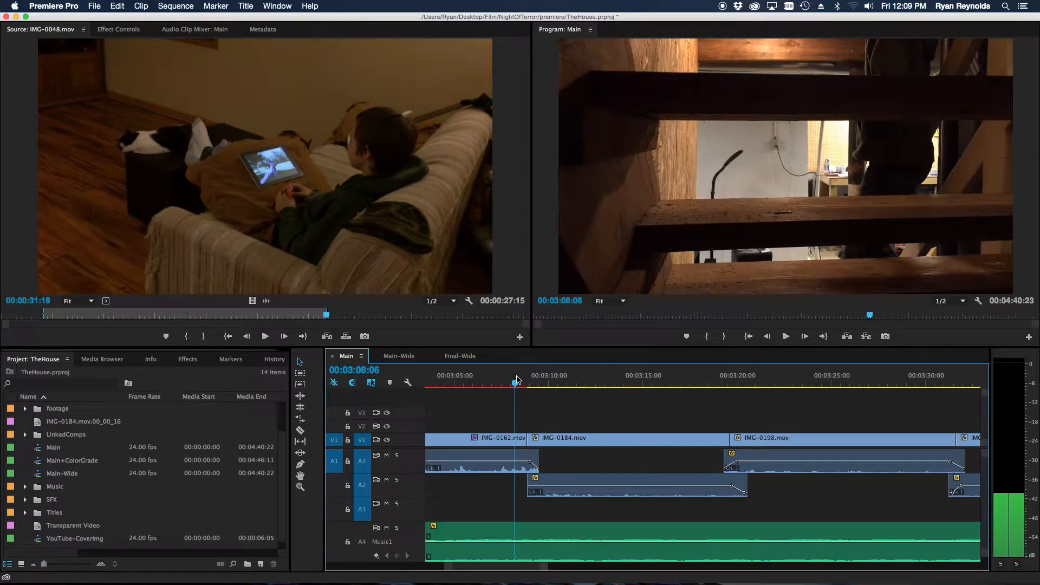
pyautogui.press('Left')
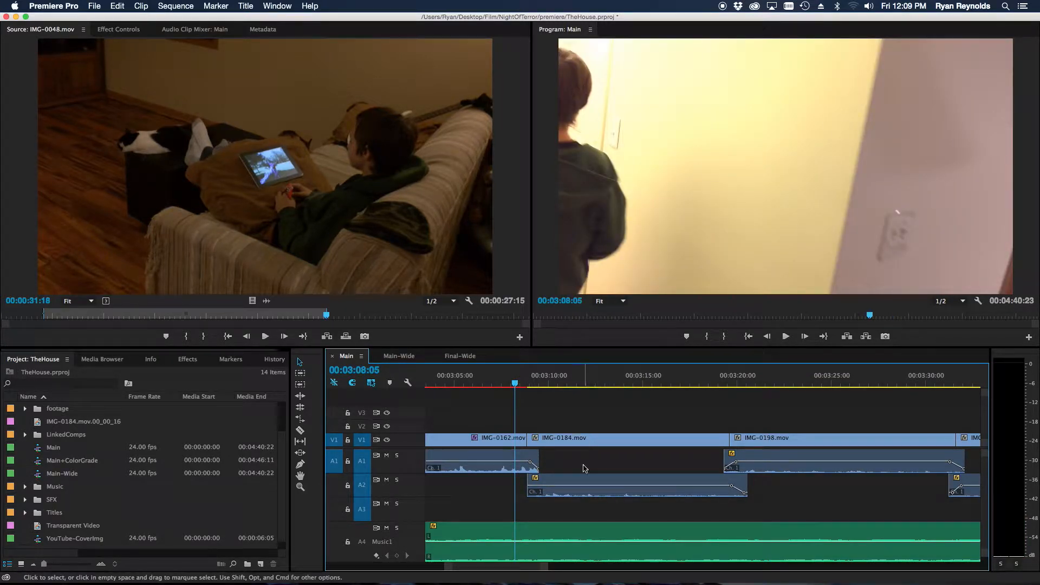
pyautogui.press('space')
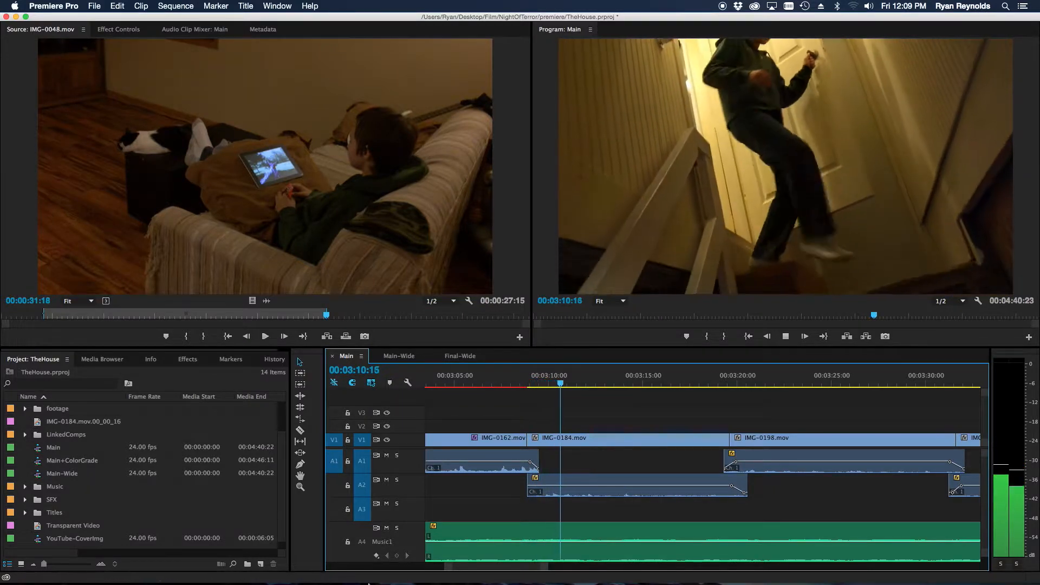
pyautogui.press('space')
# Show more of the clips around IMG-0184.mov in the timeline and select that clip on track V1.
pyautogui.moveTo(447, 567); pyautogui.dragTo(468, 576)
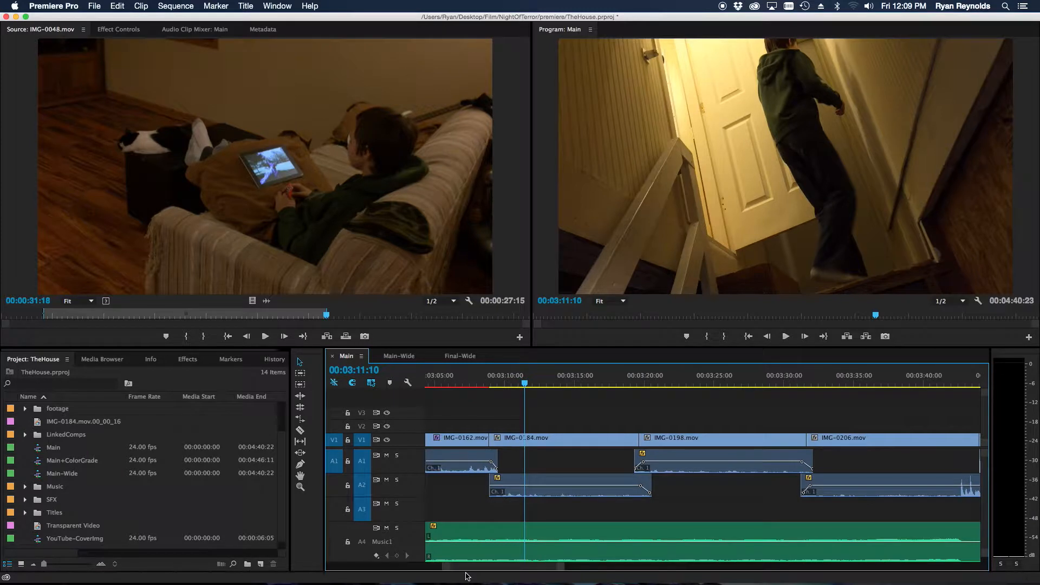
pyautogui.click(566, 442)
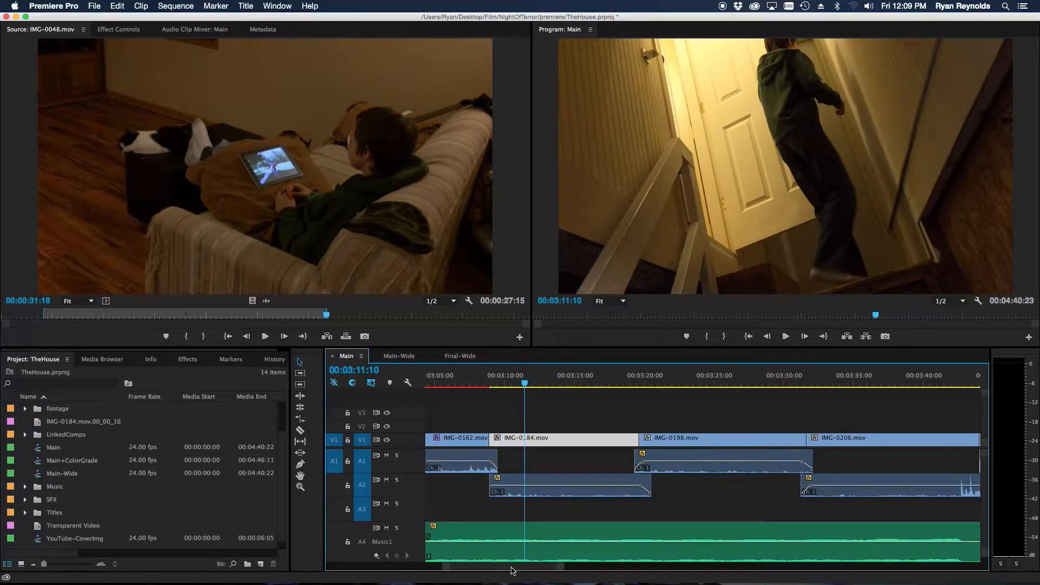
# Compare IMG-0184.mov with the clips that follow it and select its audio clip on track A2.
pyautogui.moveTo(513, 569); pyautogui.dragTo(519, 571)
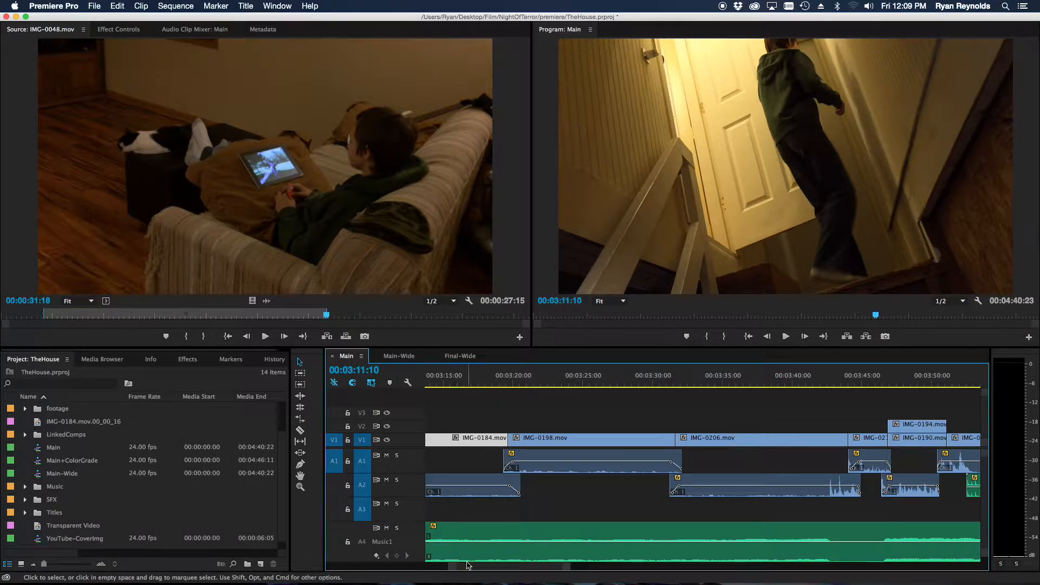
pyautogui.scroll(3, 525, 448)
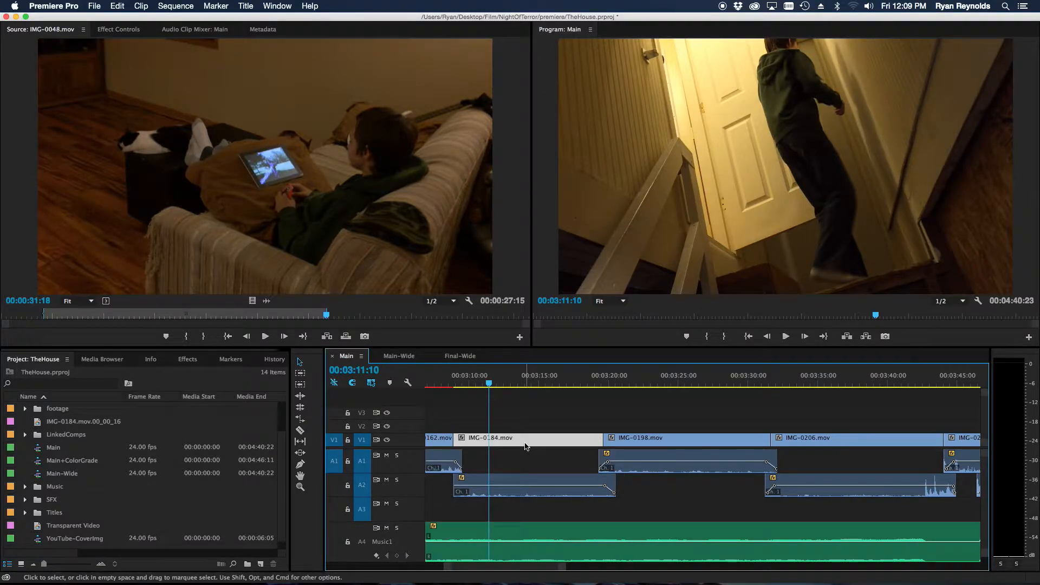
pyautogui.rightClick(525, 446)
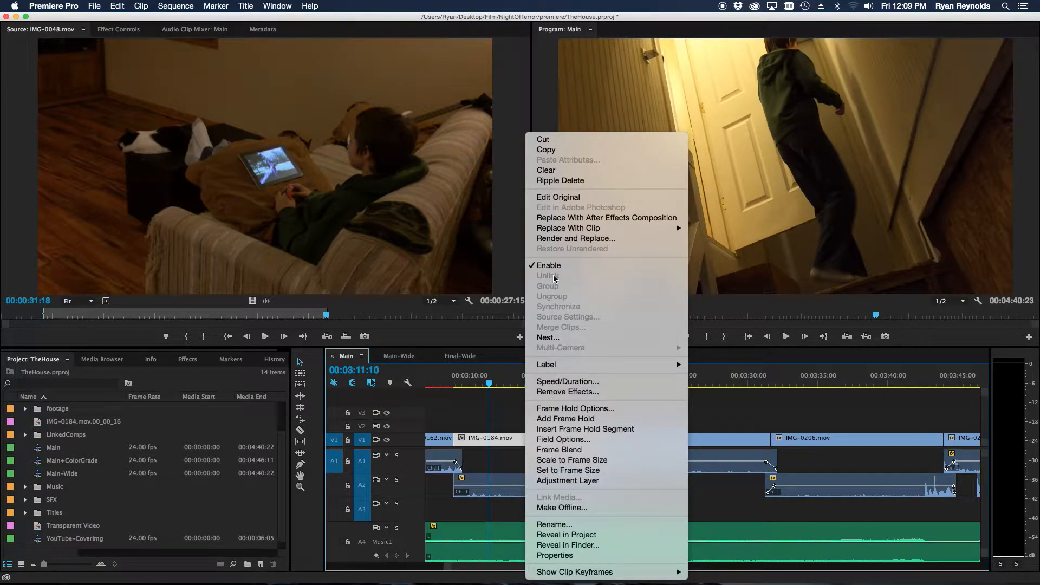
pyautogui.click(499, 431)
pyautogui.click(538, 484)
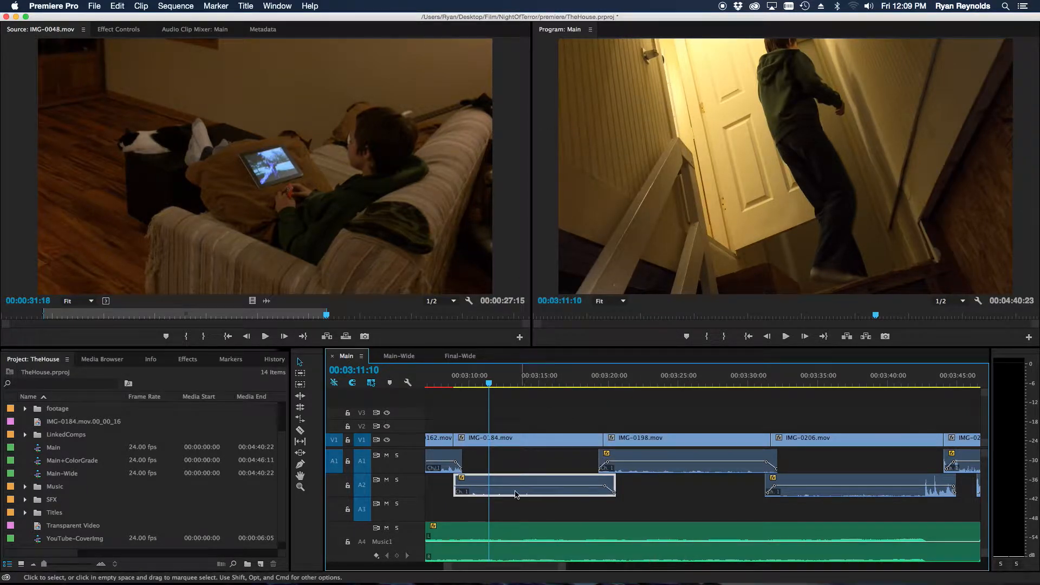
# Scrub the Main sequence from 00:03:46:05 to 00:03:48:08, across the cut into the stacked IMG-0190.mov and IMG-0194.mov clips.
pyautogui.moveTo(499, 570); pyautogui.dragTo(519, 573)
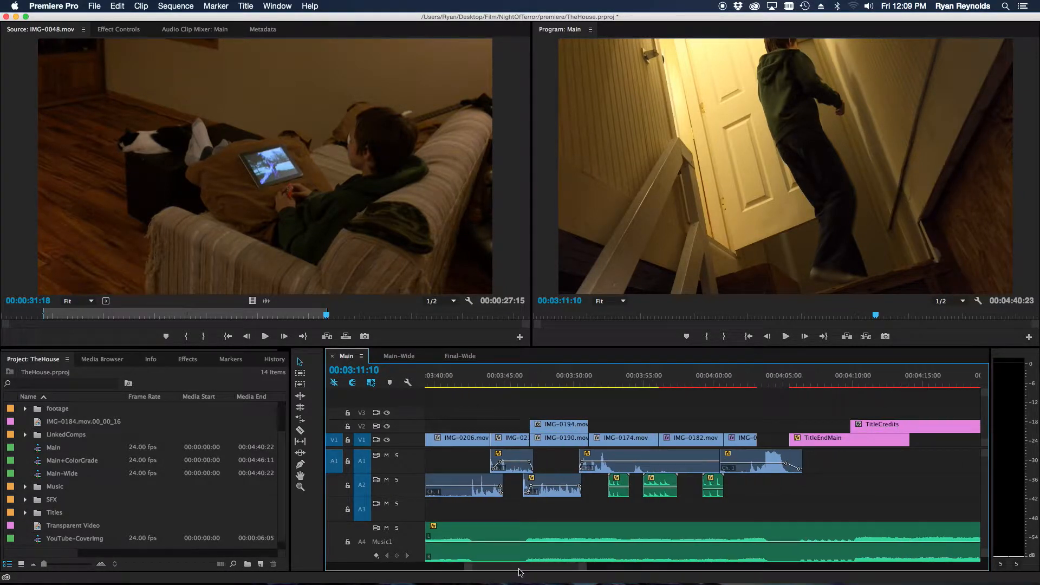
pyautogui.click(520, 384)
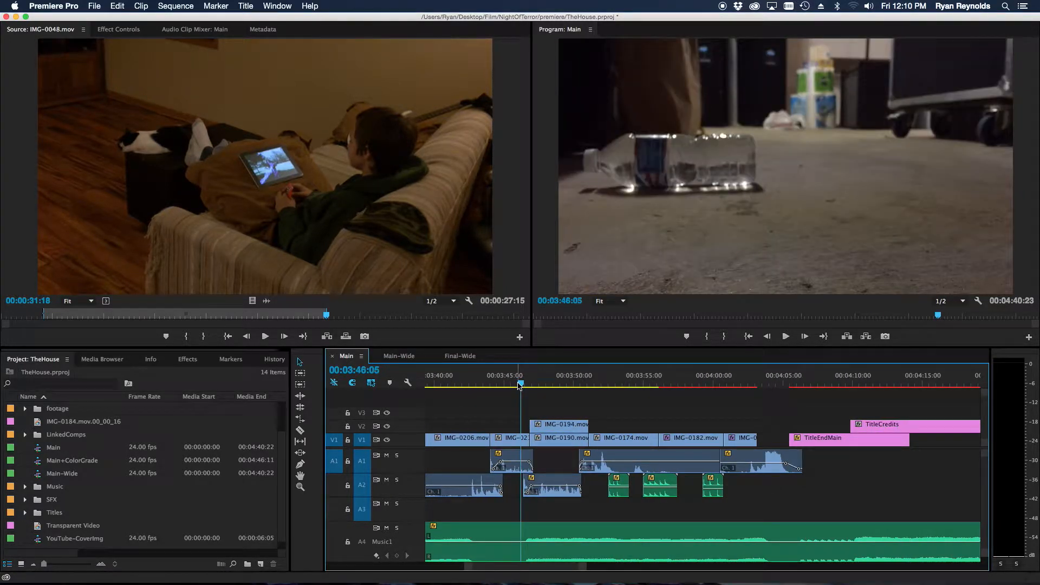
pyautogui.moveTo(519, 385); pyautogui.dragTo(535, 384)
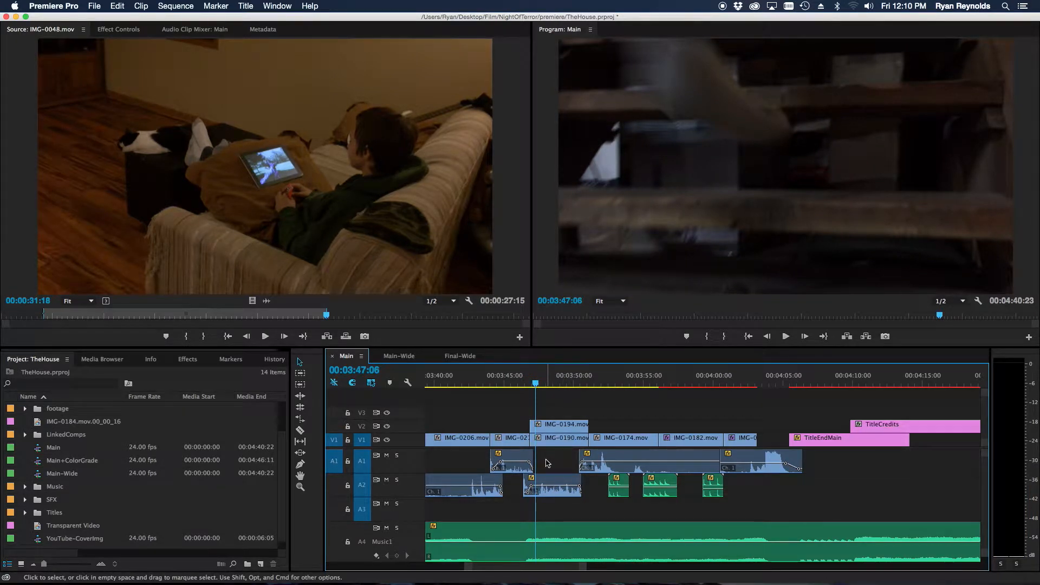
pyautogui.moveTo(537, 384); pyautogui.dragTo(552, 384)
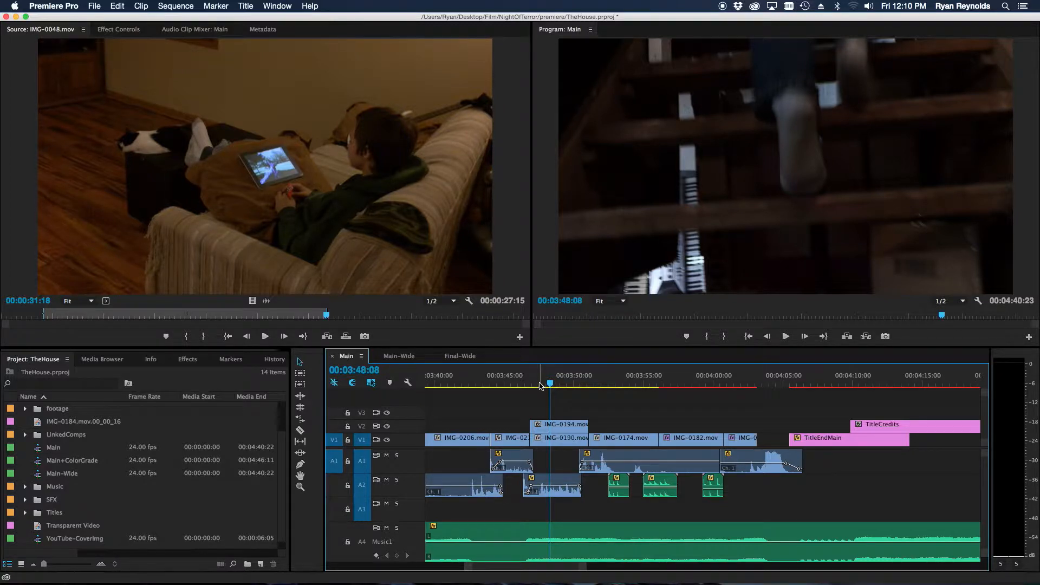
# Play the sequence from 00:03:45:23 across the cut into IMG-0194.mov, then stop playback.
pyautogui.click(537, 384)
pyautogui.moveTo(537, 384); pyautogui.dragTo(517, 384)
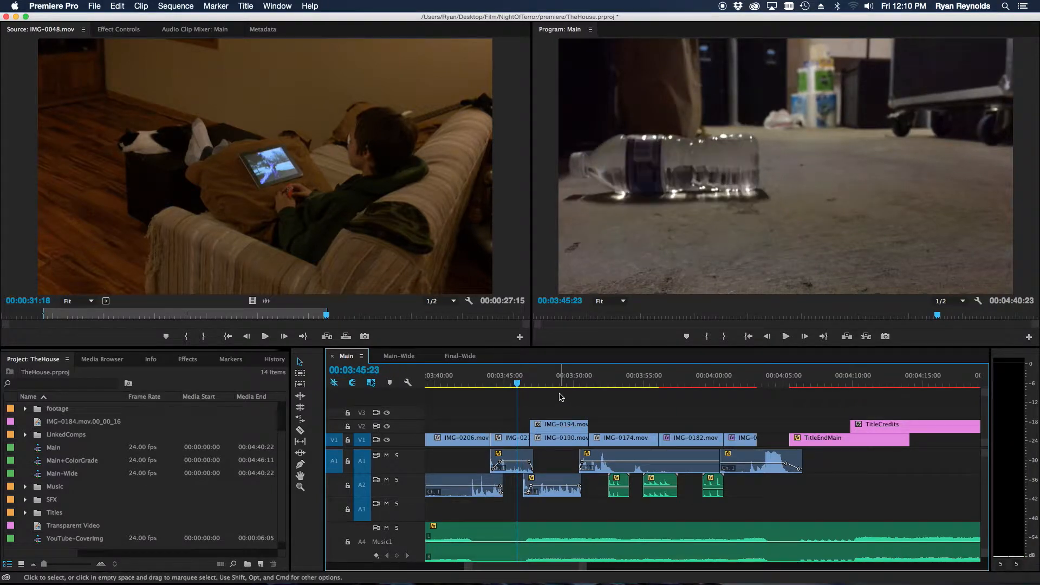
pyautogui.press('space')
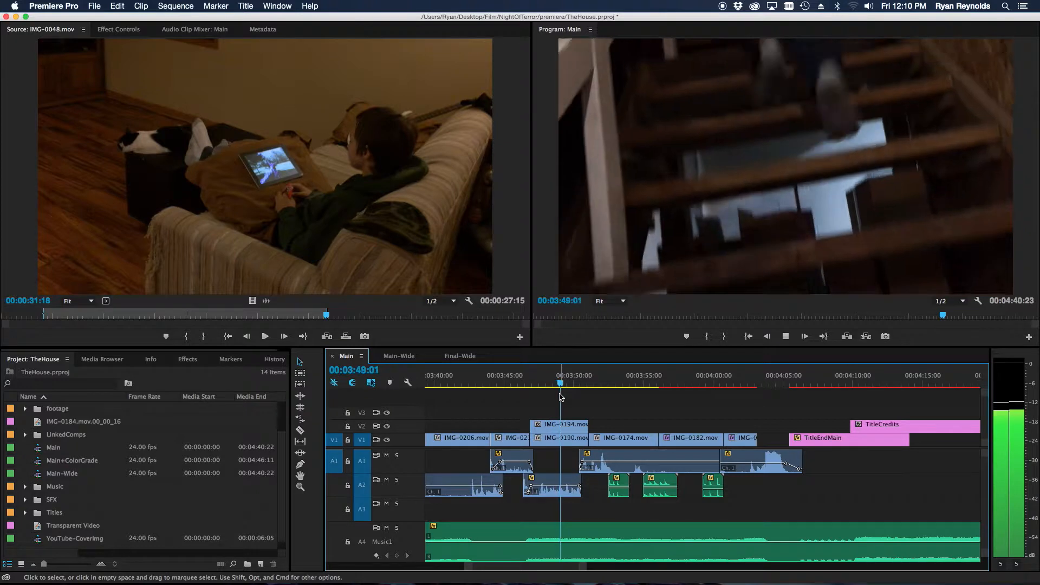
pyautogui.press('space')
# Scrub back within IMG-0194.mov to 00:03:47:23 and play the sequence until 00:03:50:12.
pyautogui.moveTo(569, 384)
pyautogui.mouseDown()
pyautogui.moveTo(538, 386)
pyautogui.moveTo(560, 388)
pyautogui.mouseUp()
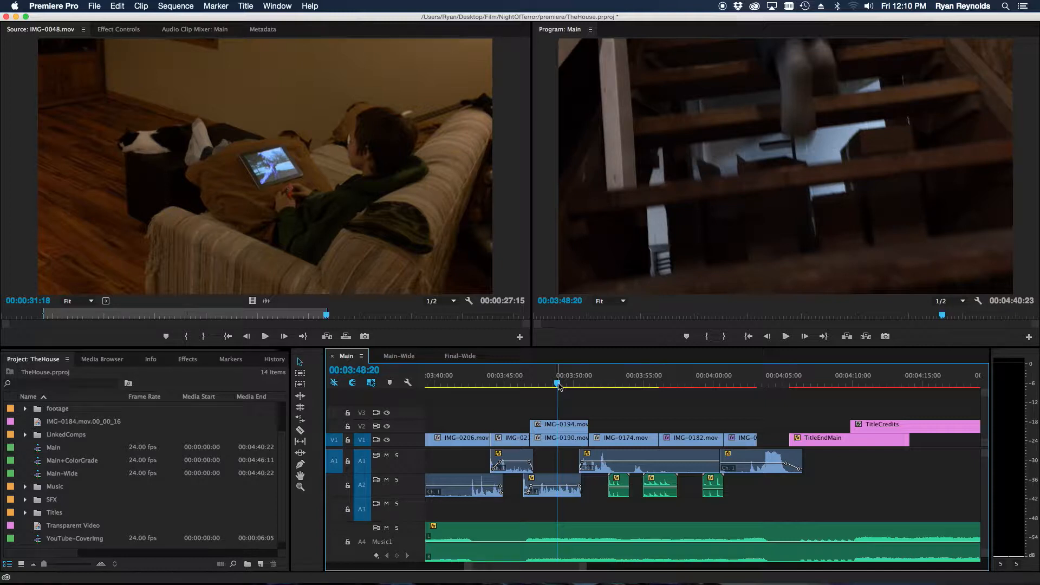
pyautogui.moveTo(559, 384); pyautogui.dragTo(546, 385)
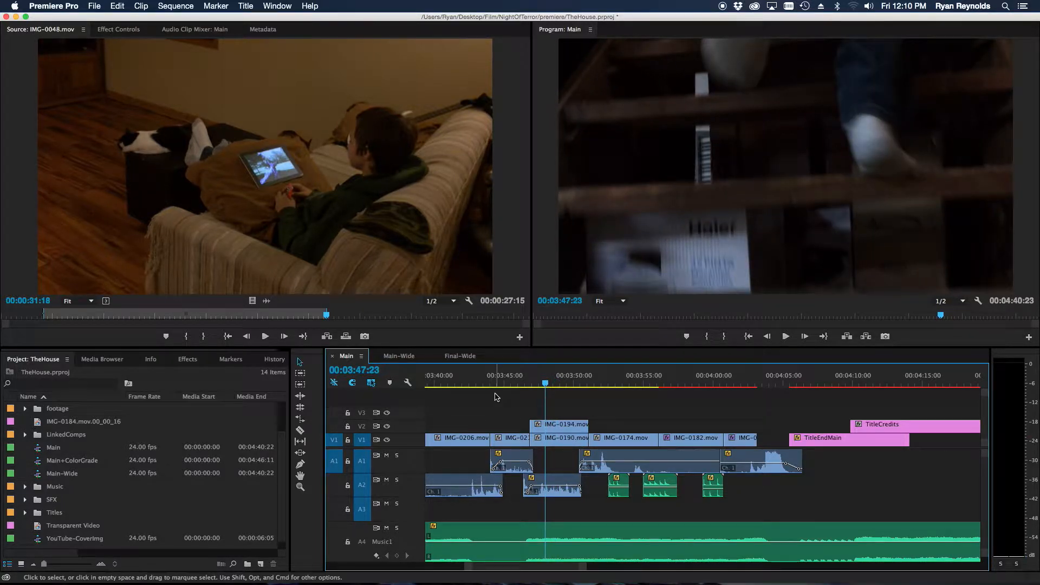
pyautogui.press('space')
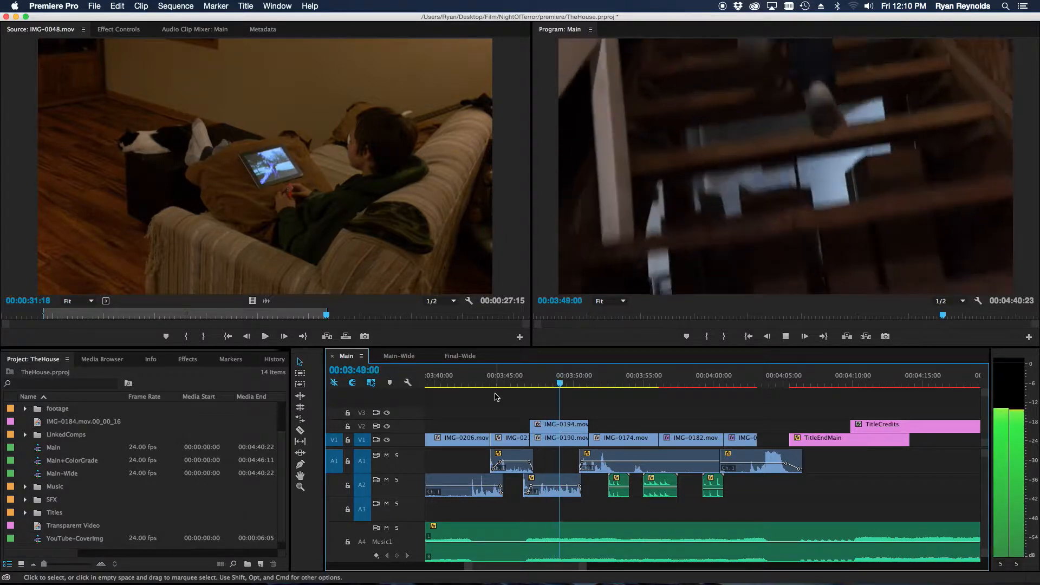
pyautogui.press('space')
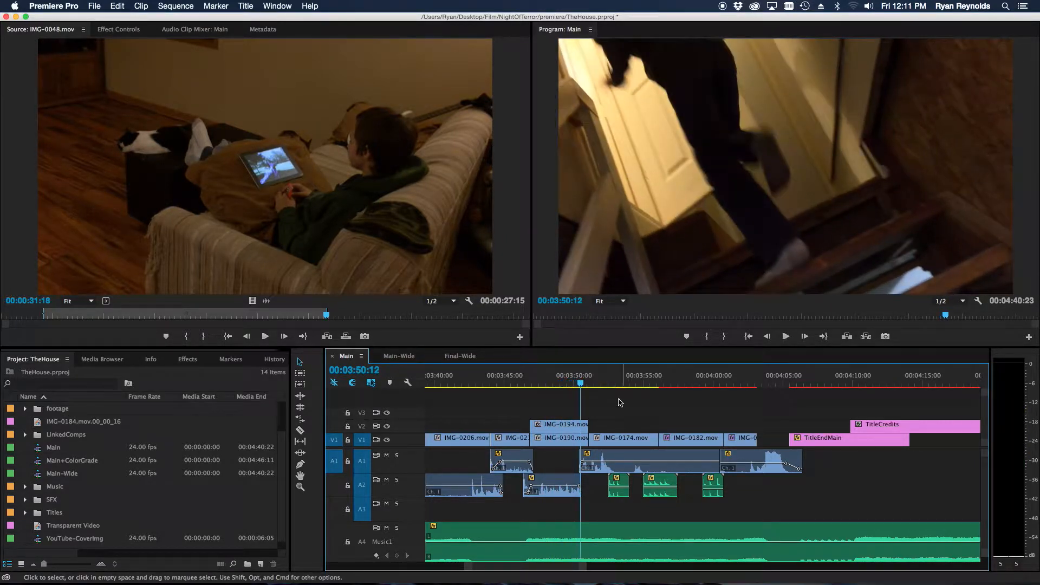
# Scrub across the cut from IMG-0194.mov to IMG-0174.mov up to 00:03:51:20.
pyautogui.moveTo(582, 386); pyautogui.dragTo(580, 383)
pyautogui.moveTo(576, 382); pyautogui.dragTo(586, 384)
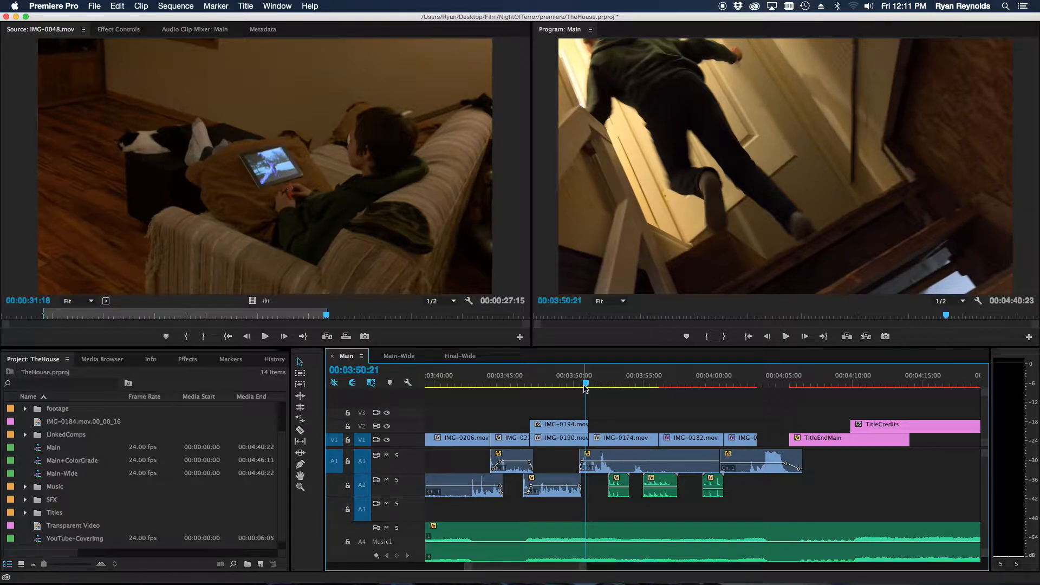
pyautogui.moveTo(586, 384); pyautogui.dragTo(600, 385)
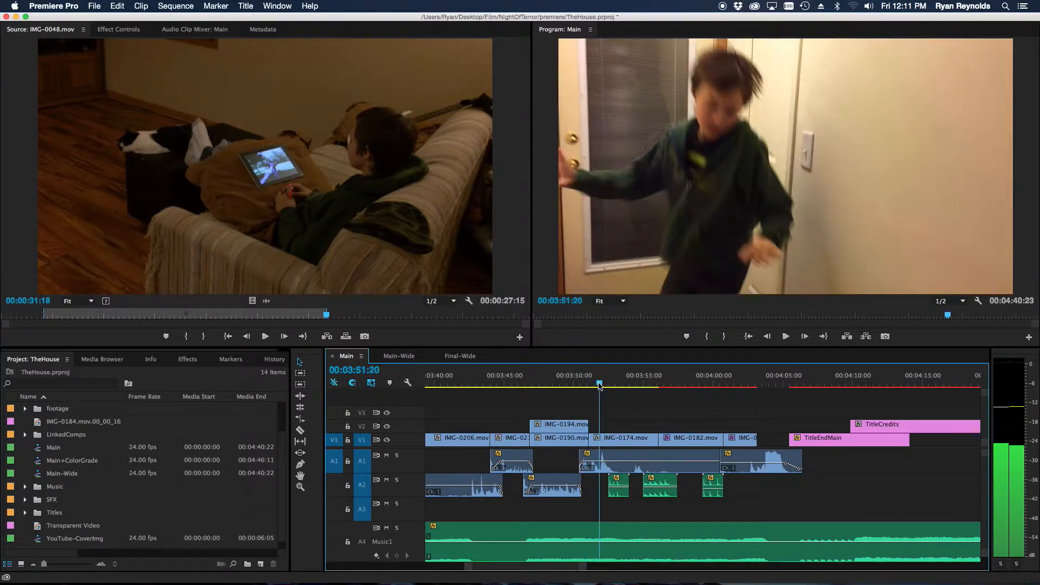
# Play the sequence from within IMG-0194.mov through the cut into IMG-0174.mov, then stop playback.
pyautogui.moveTo(600, 386); pyautogui.dragTo(557, 385)
pyautogui.press('space')
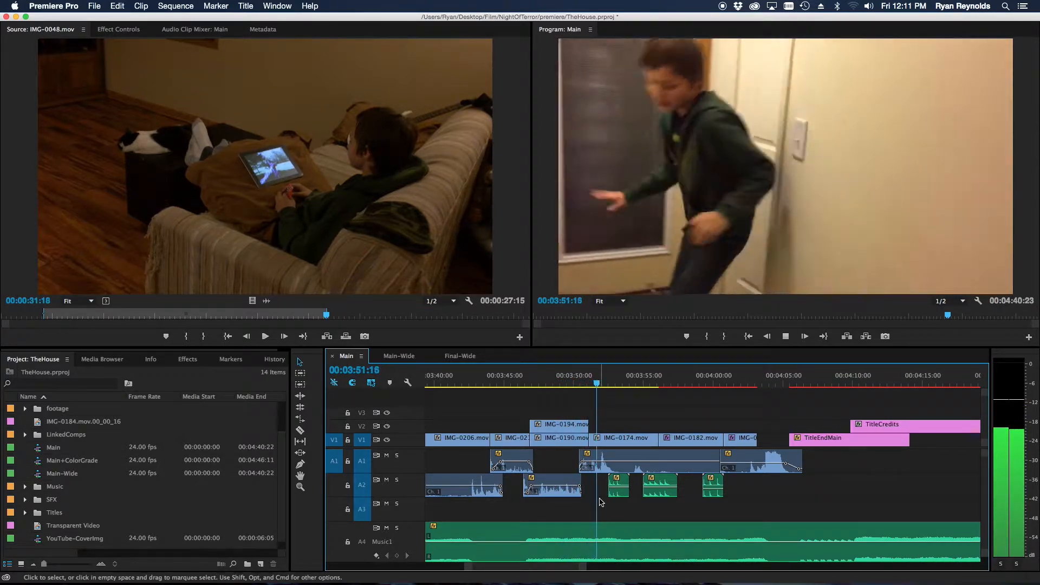
pyautogui.press('space')
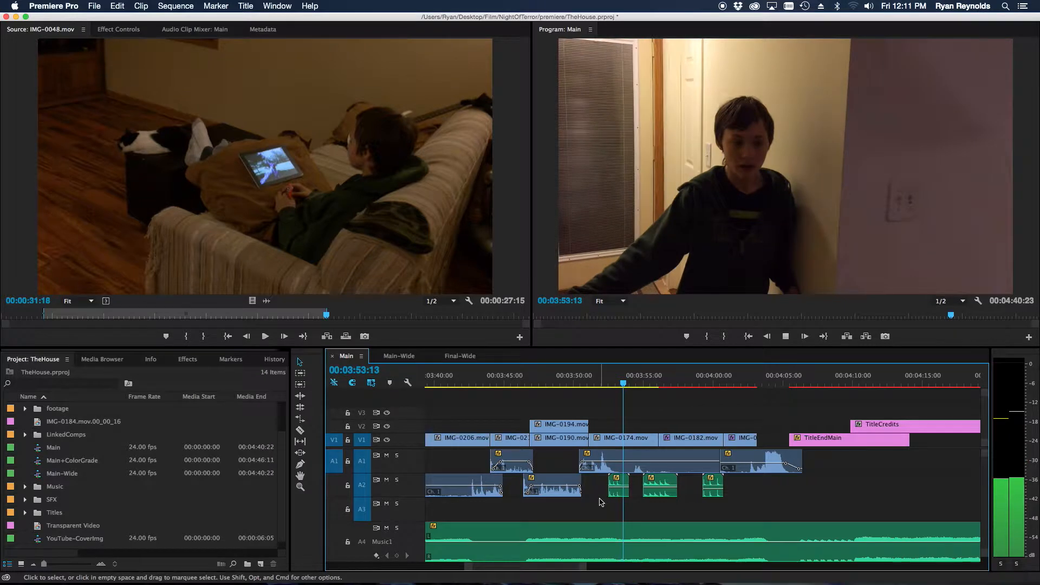
# Place the playhead at 00:03:51:15 and examine the arrangement of the video, audio and title clips around IMG-0174.mov.
pyautogui.hscroll(1, 541, 569)
pyautogui.moveTo(540, 566); pyautogui.dragTo(502, 566)
pyautogui.moveTo(658, 377)
pyautogui.mouseDown()
pyautogui.moveTo(611, 378)
pyautogui.moveTo(668, 380)
pyautogui.mouseUp()
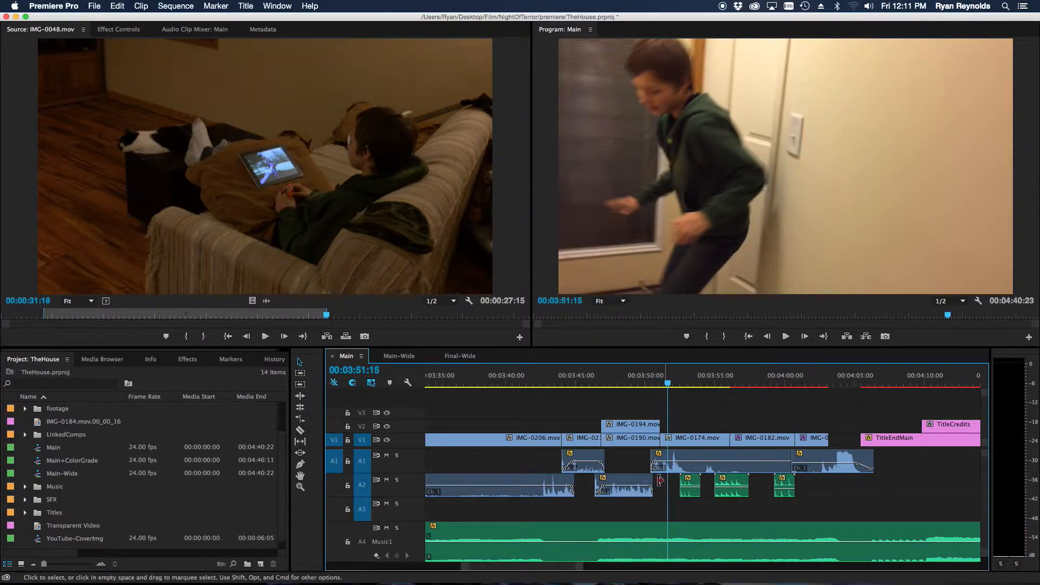
pyautogui.moveTo(531, 567); pyautogui.dragTo(535, 568)
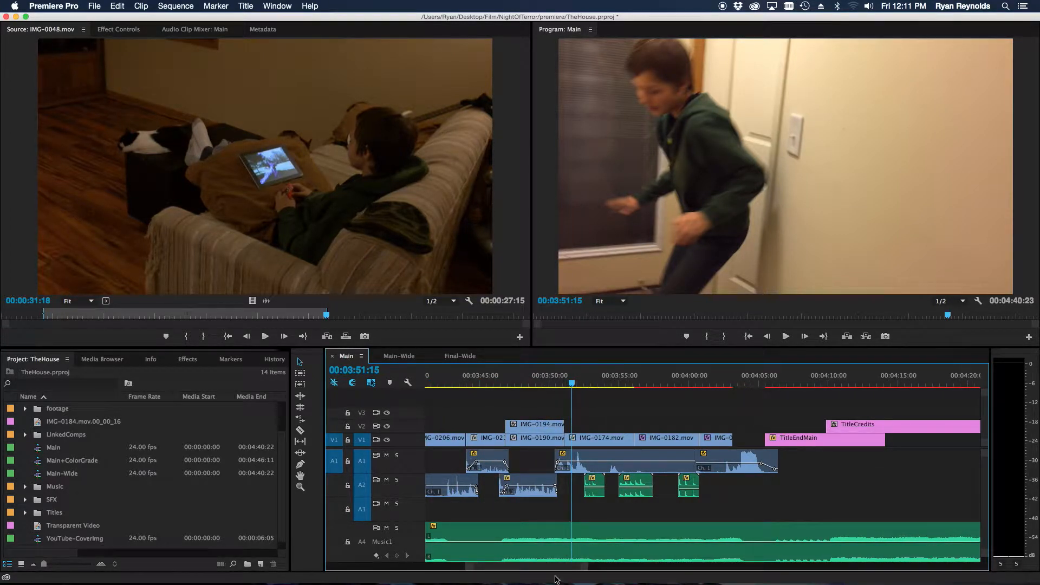
pyautogui.moveTo(554, 567); pyautogui.dragTo(556, 567)
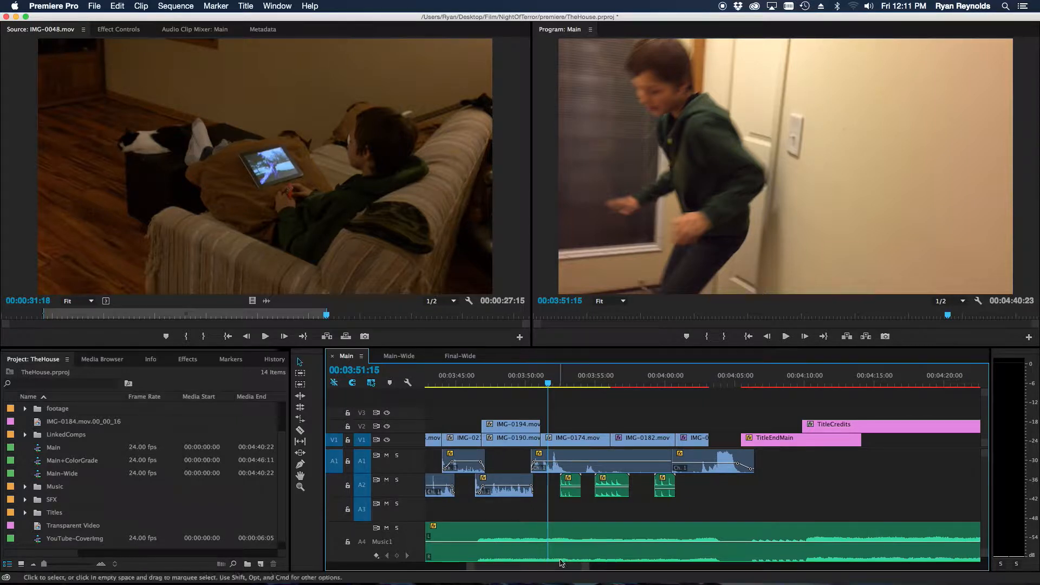
pyautogui.moveTo(553, 566); pyautogui.dragTo(552, 565)
pyautogui.moveTo(473, 562)
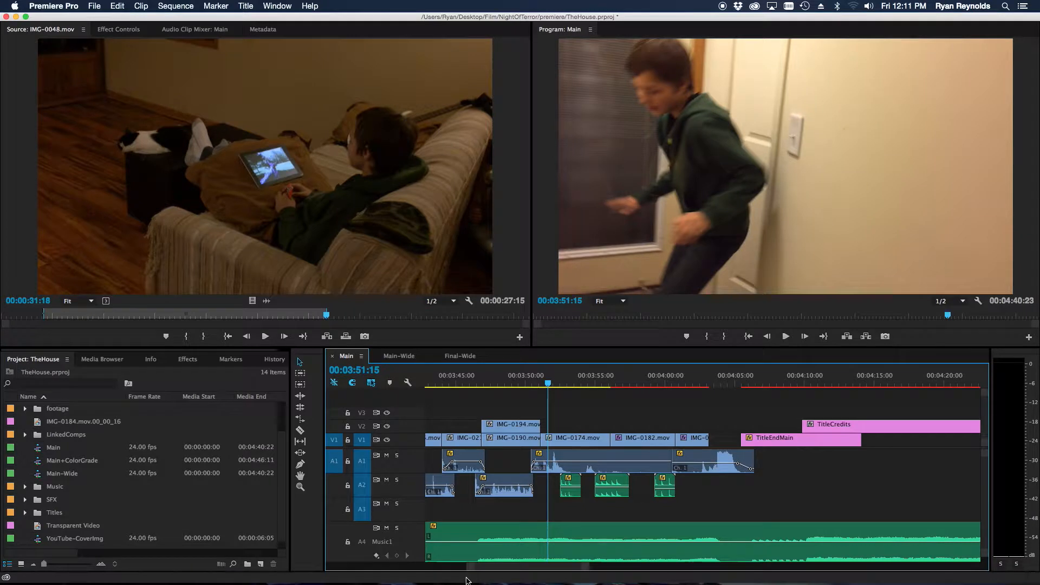
pyautogui.moveTo(472, 569); pyautogui.dragTo(466, 571)
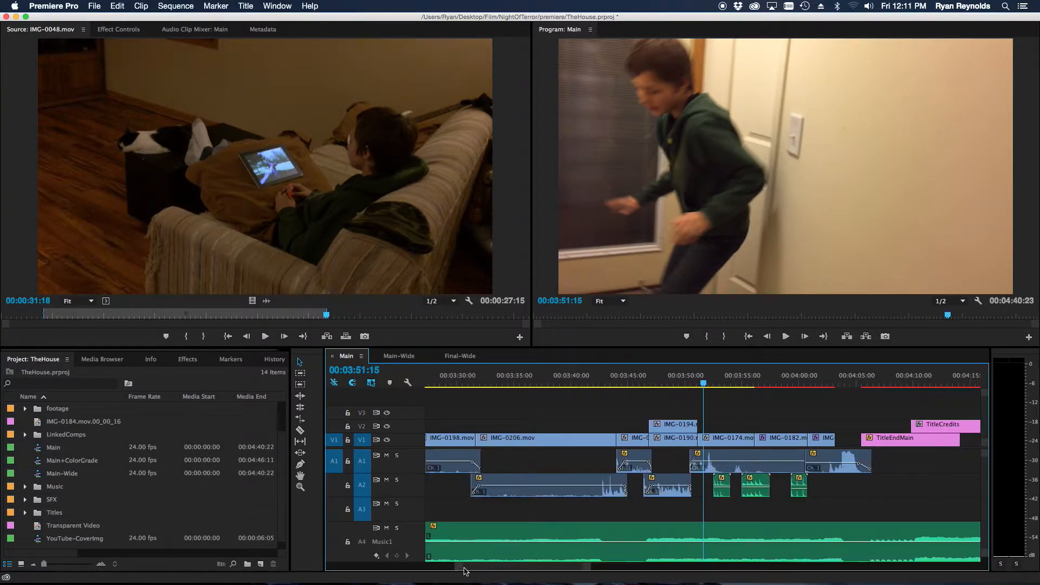
pyautogui.moveTo(511, 567); pyautogui.dragTo(519, 567)
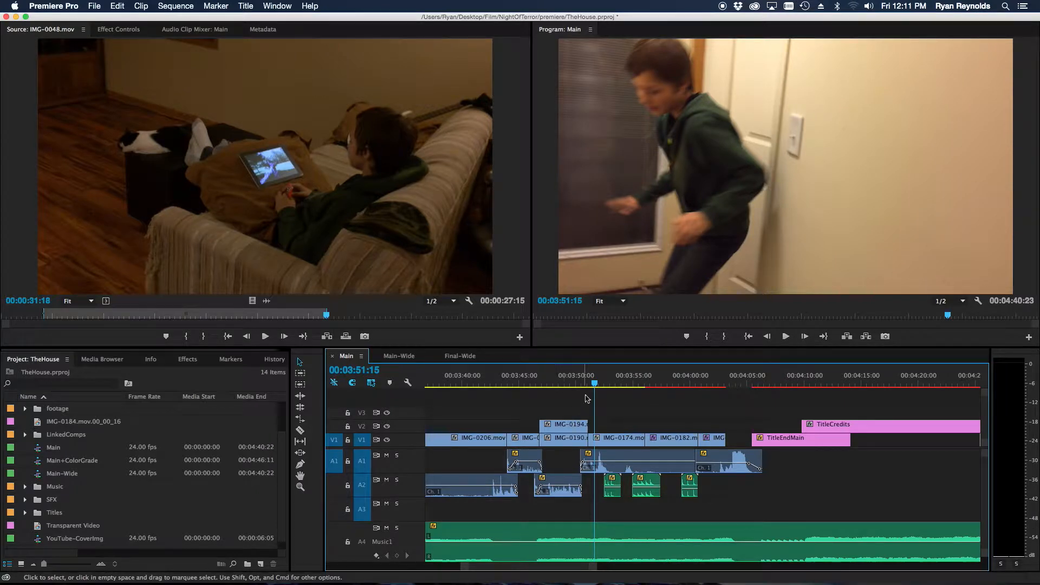
# Scrub back from IMG-0190.mov, then return to the sequence's opening with the playhead at 00:00:03:15.
pyautogui.click(570, 380)
pyautogui.moveTo(571, 379); pyautogui.dragTo(492, 375)
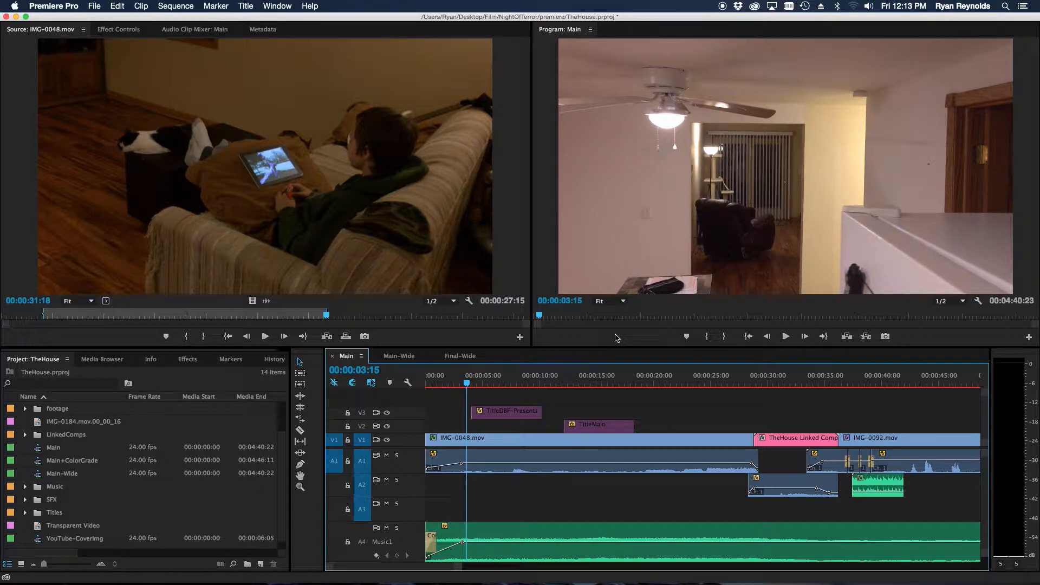
pyautogui.hscroll(3, 449, 569)
pyautogui.hscroll(-3, 513, 492)
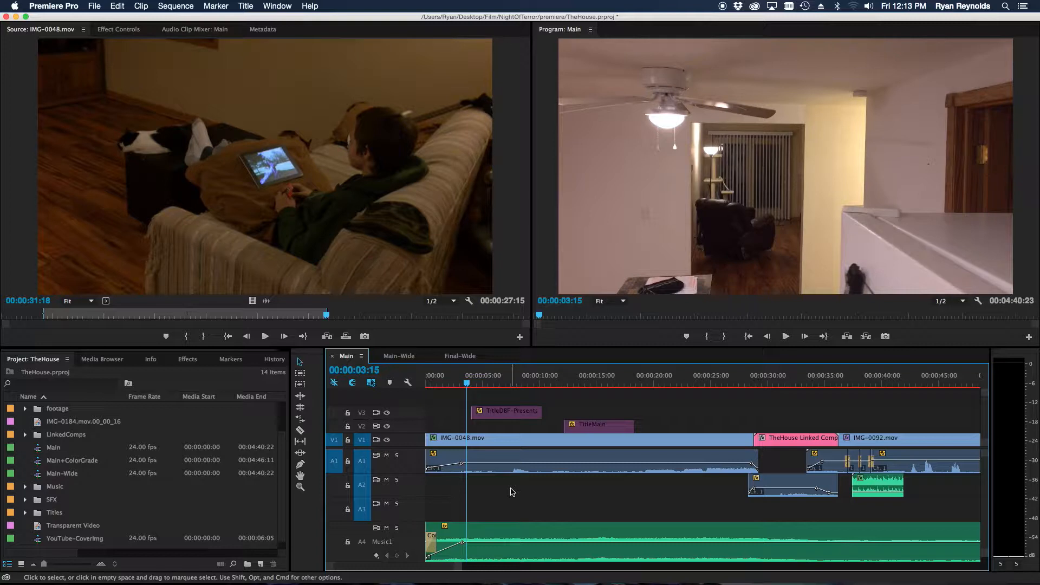
pyautogui.press('super+s')
# Review the track layout from the opening titles onward and place the playhead at 00:01:10:16, just before the cut to IMG-0074.mov.
pyautogui.hscroll(3, 512, 491)
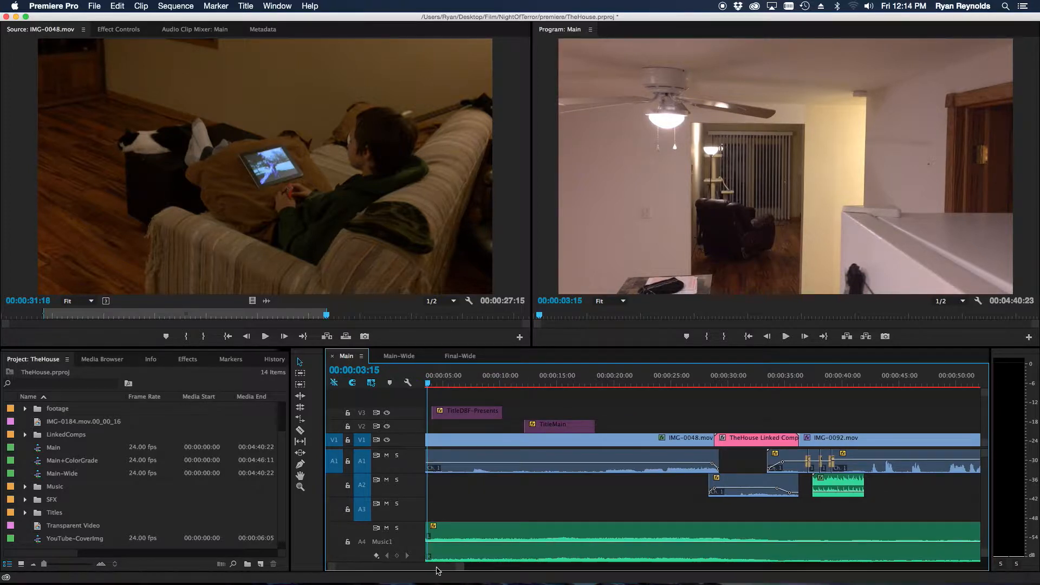
pyautogui.hscroll(6, 438, 570)
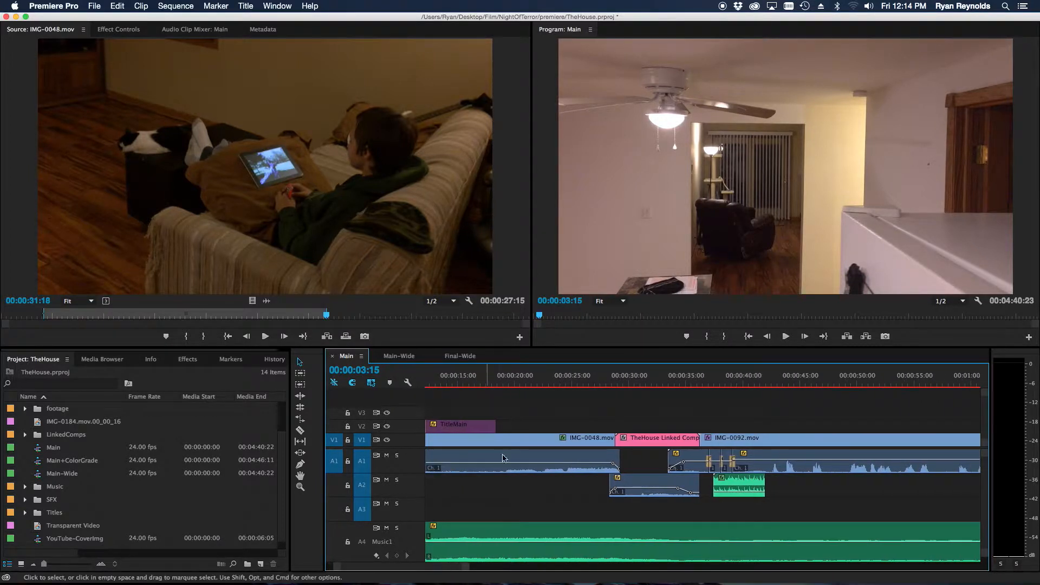
pyautogui.hscroll(6, 466, 570)
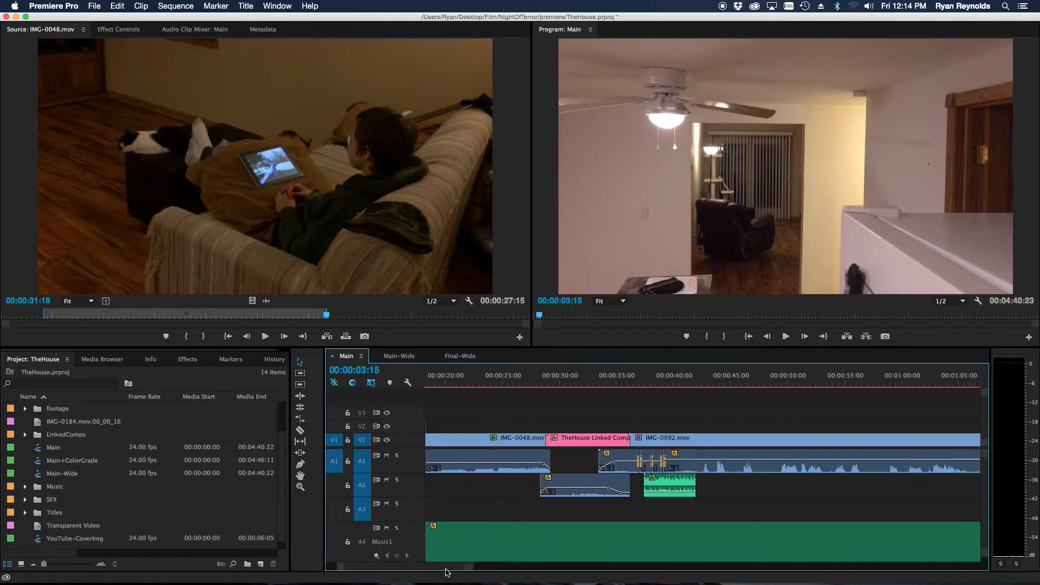
pyautogui.hscroll(2, 466, 571)
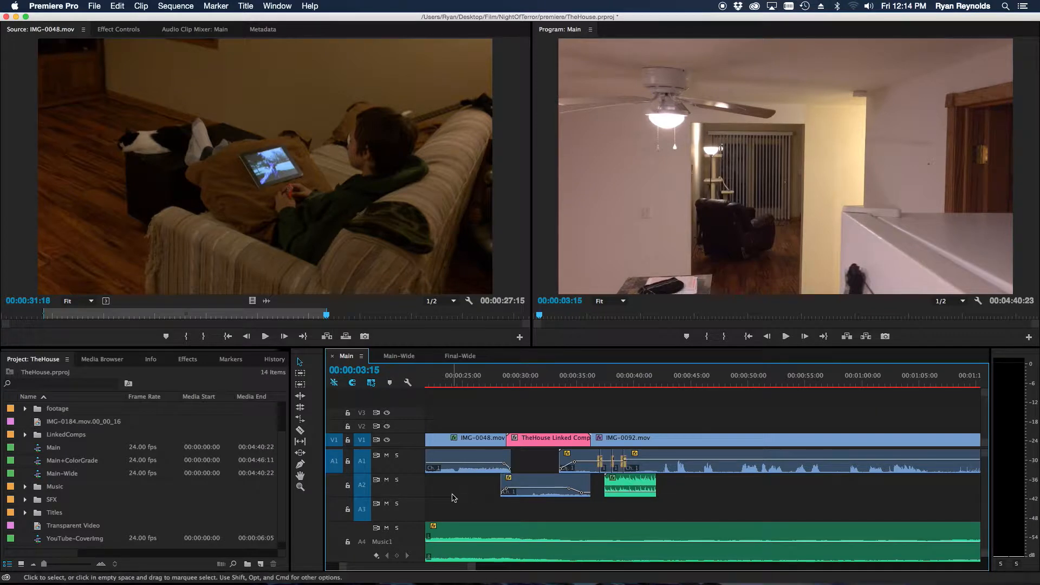
pyautogui.hscroll(4, 456, 571)
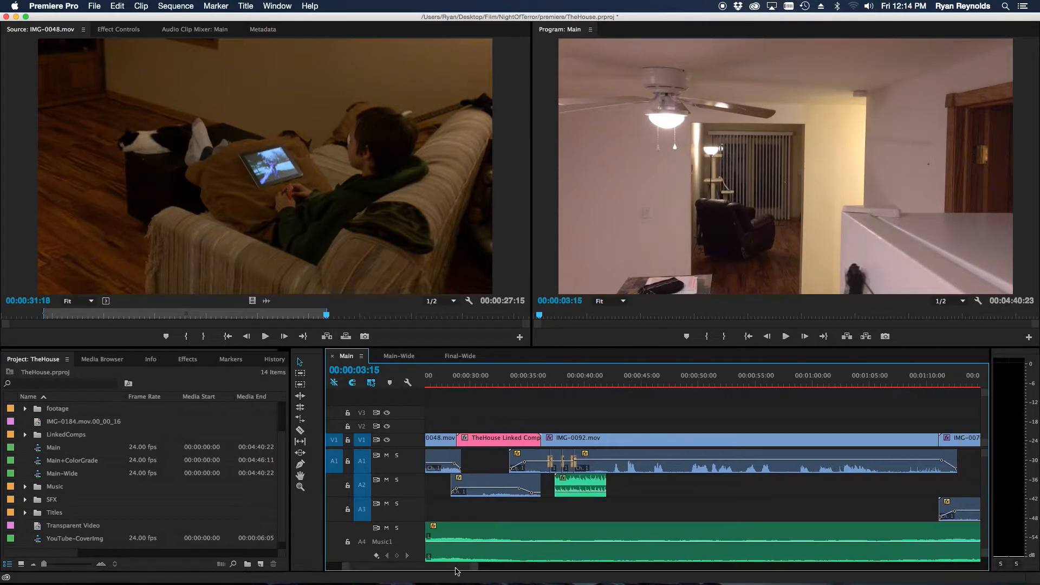
pyautogui.hscroll(8, 456, 571)
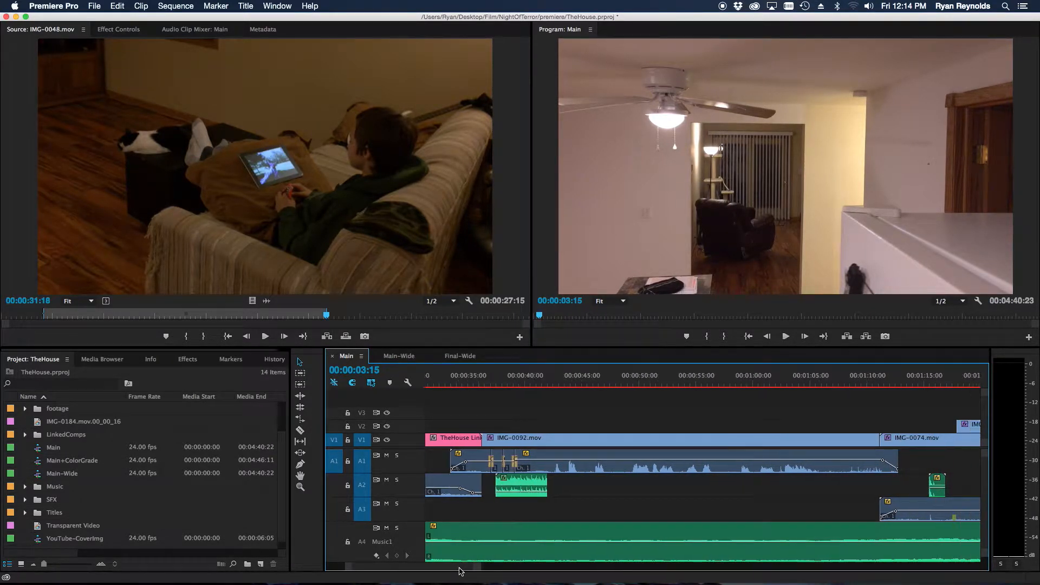
pyautogui.hscroll(15, 463, 571)
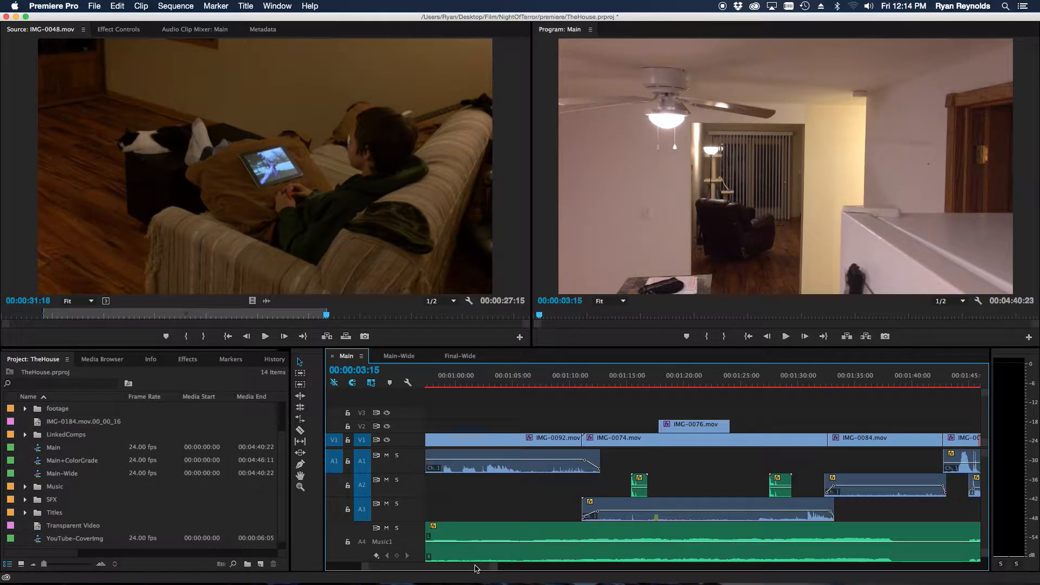
pyautogui.hscroll(3, 476, 568)
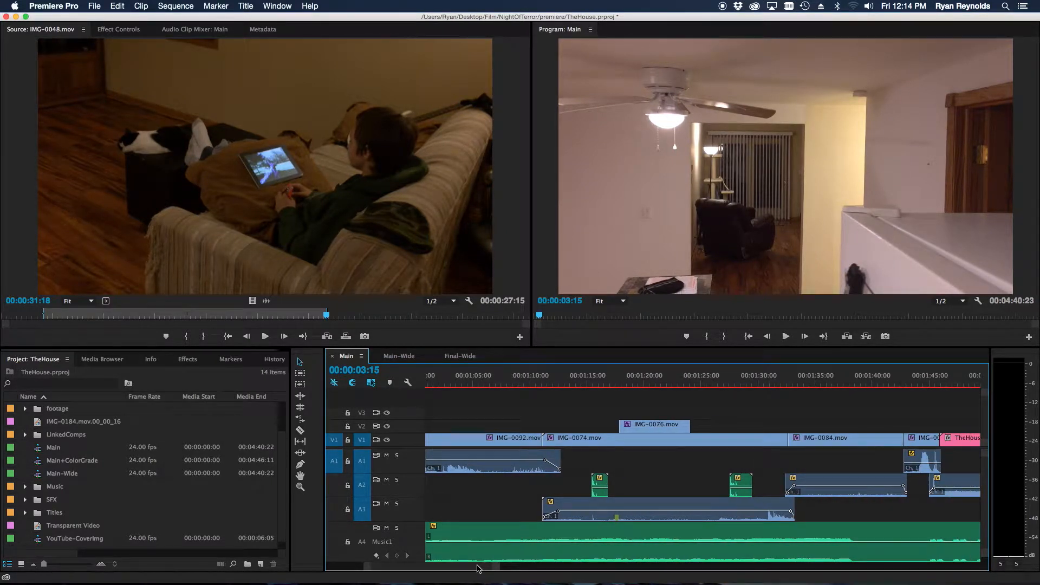
pyautogui.click(538, 384)
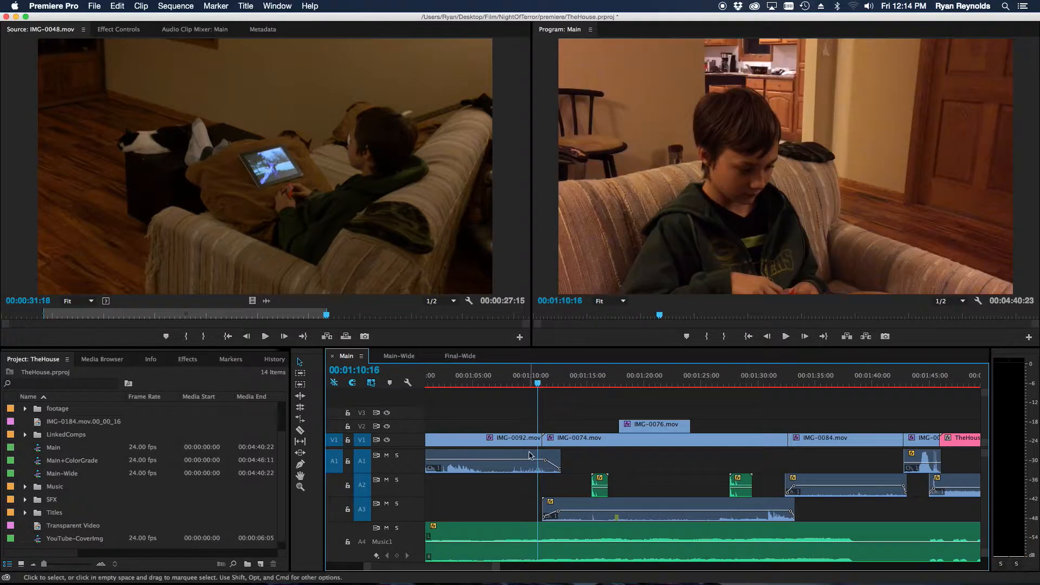
# Locate the SFX-Crash.wav clip beneath IMG-0162.mov and place the playhead just before it at 00:02:50:18.
pyautogui.moveTo(476, 568)
pyautogui.mouseDown()
pyautogui.moveTo(488, 569)
pyautogui.moveTo(477, 568)
pyautogui.mouseUp()
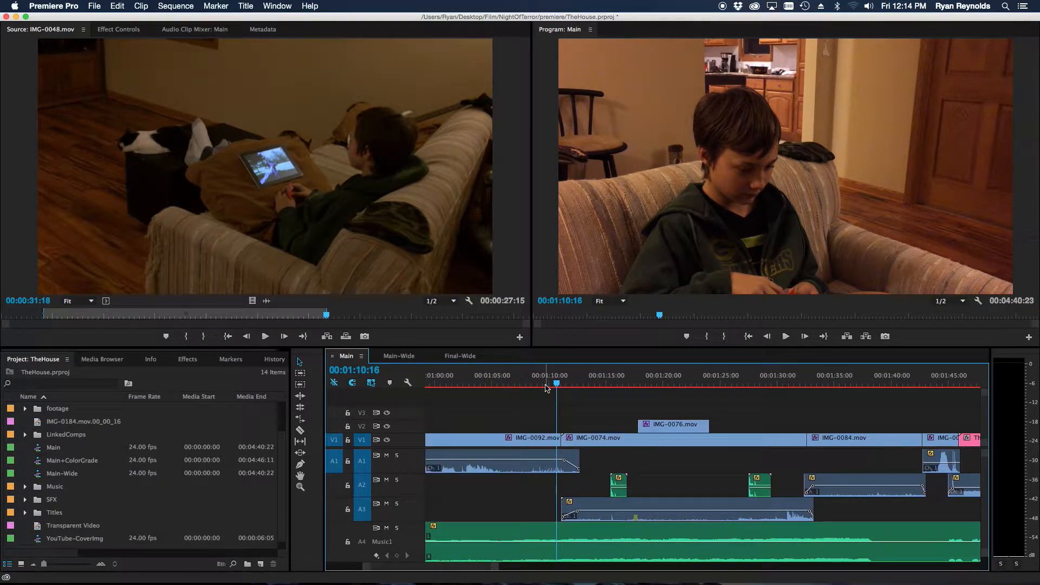
pyautogui.click(546, 384)
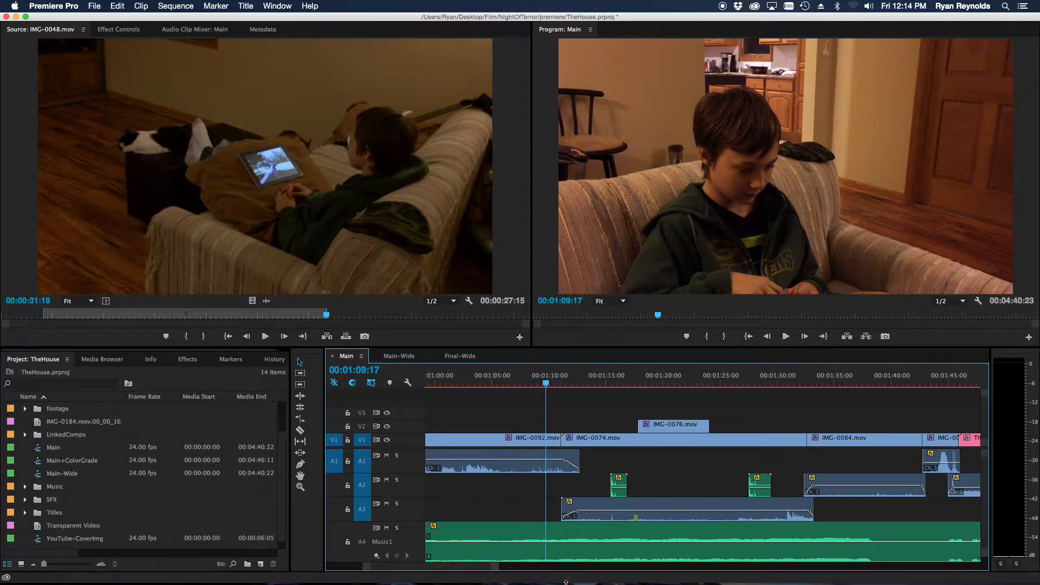
pyautogui.moveTo(464, 569); pyautogui.dragTo(524, 574)
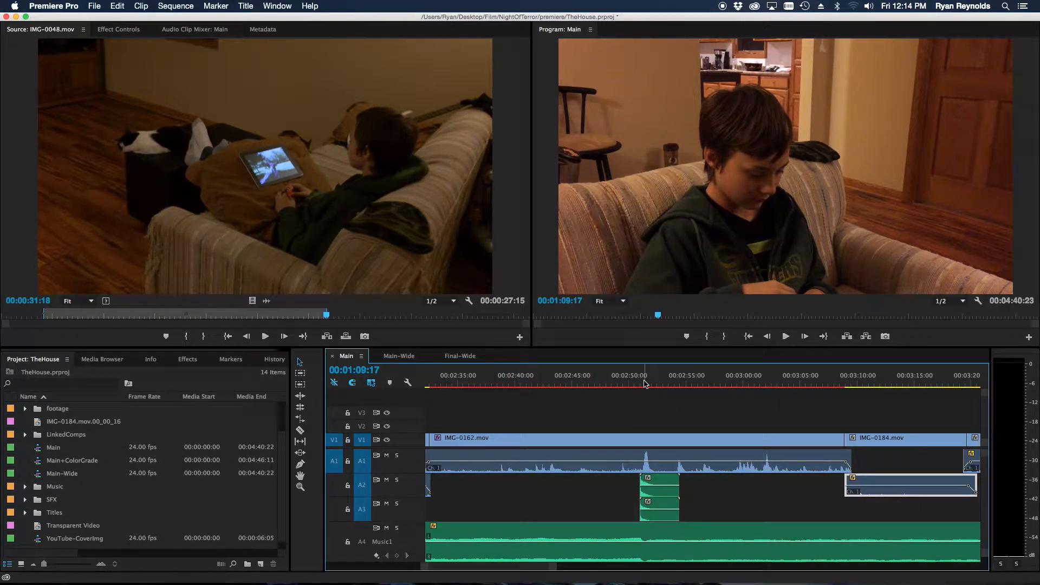
pyautogui.moveTo(645, 384); pyautogui.dragTo(638, 387)
pyautogui.hscroll(3, 525, 568)
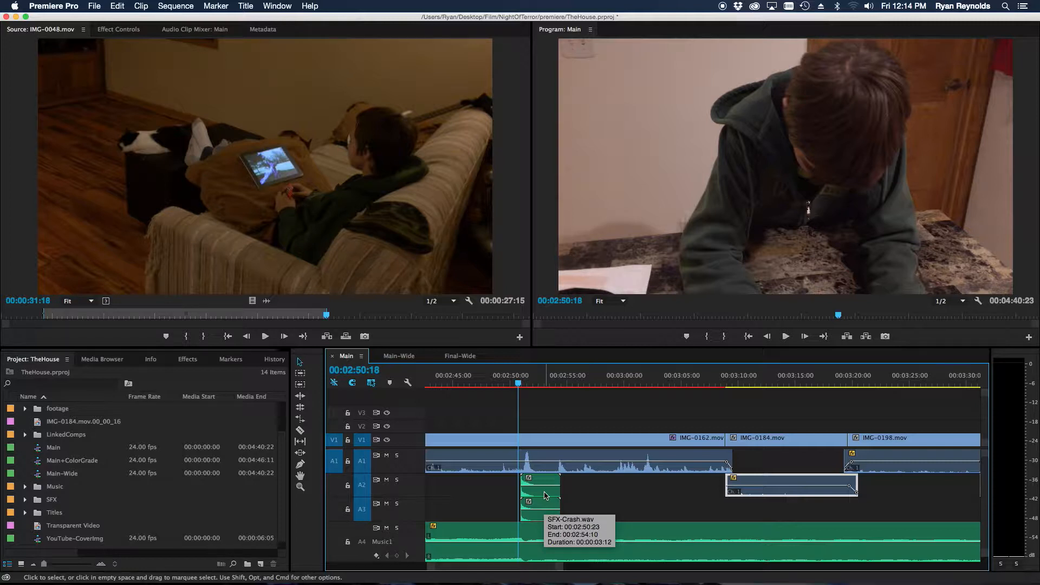
pyautogui.hscroll(-10, 450, 567)
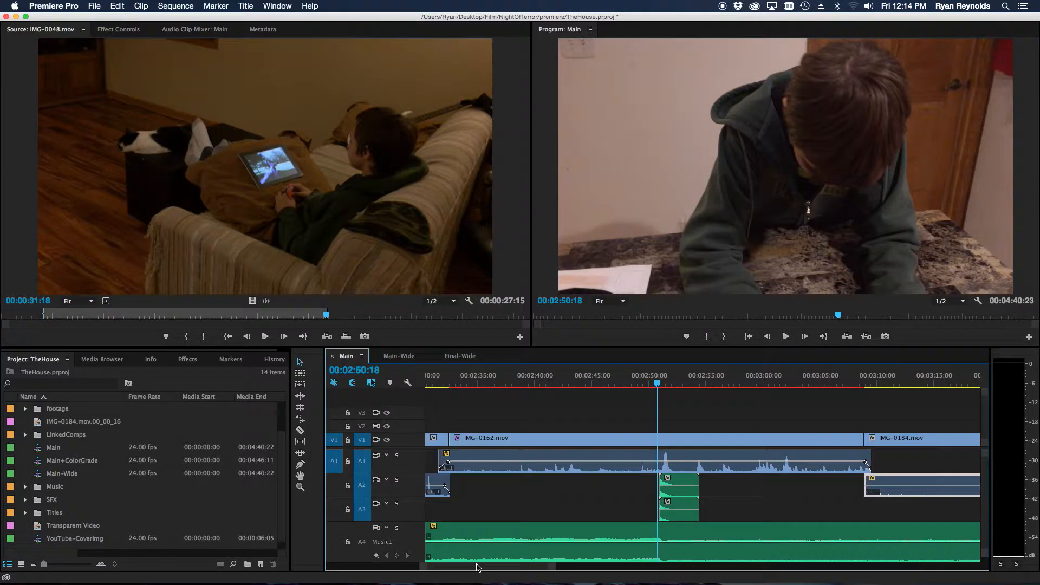
# Play the two short sound effects beneath IMG-0074.mov with track A2 soloed, and turn the solo off when done.
pyautogui.hscroll(-10, 450, 567)
pyautogui.click(529, 383)
pyautogui.click(397, 480)
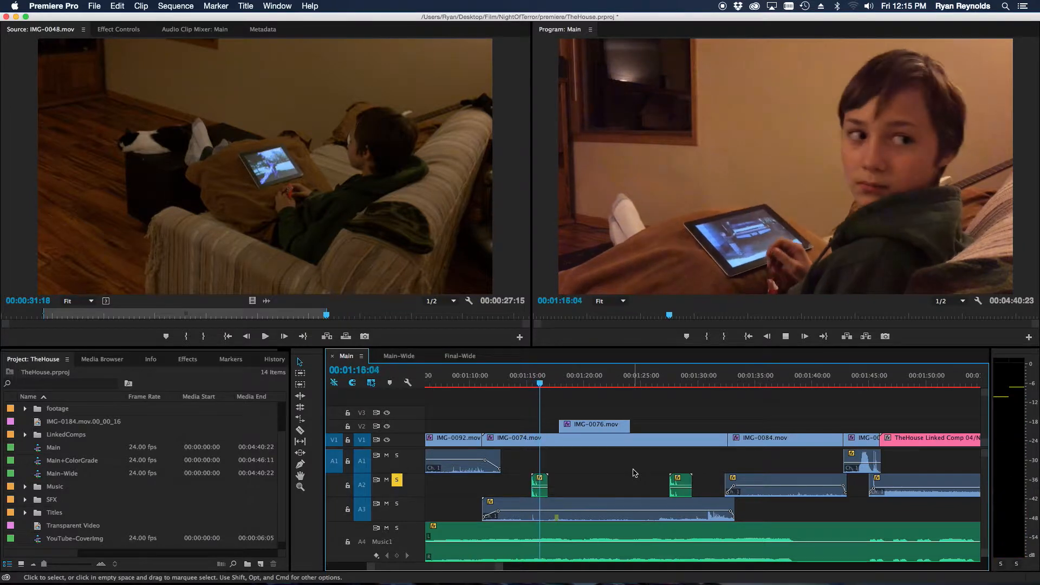
pyautogui.moveTo(673, 384); pyautogui.dragTo(665, 385)
pyautogui.press('space')
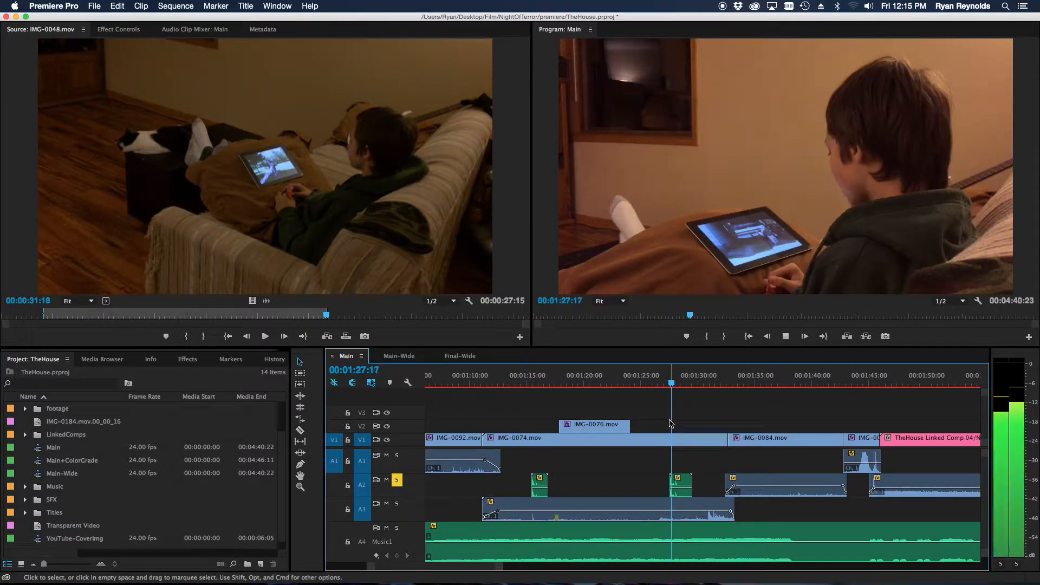
pyautogui.press('space')
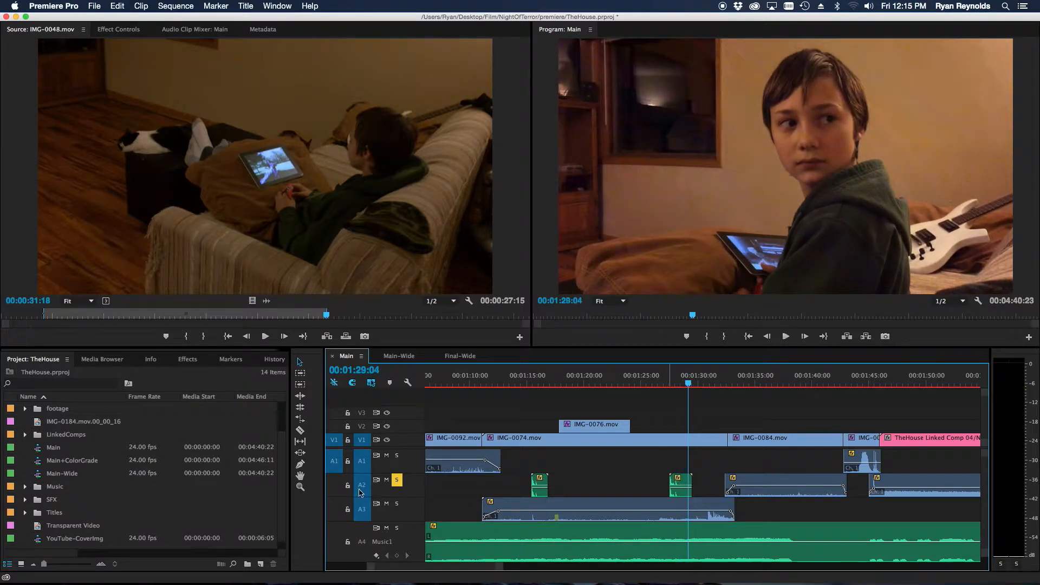
pyautogui.click(397, 480)
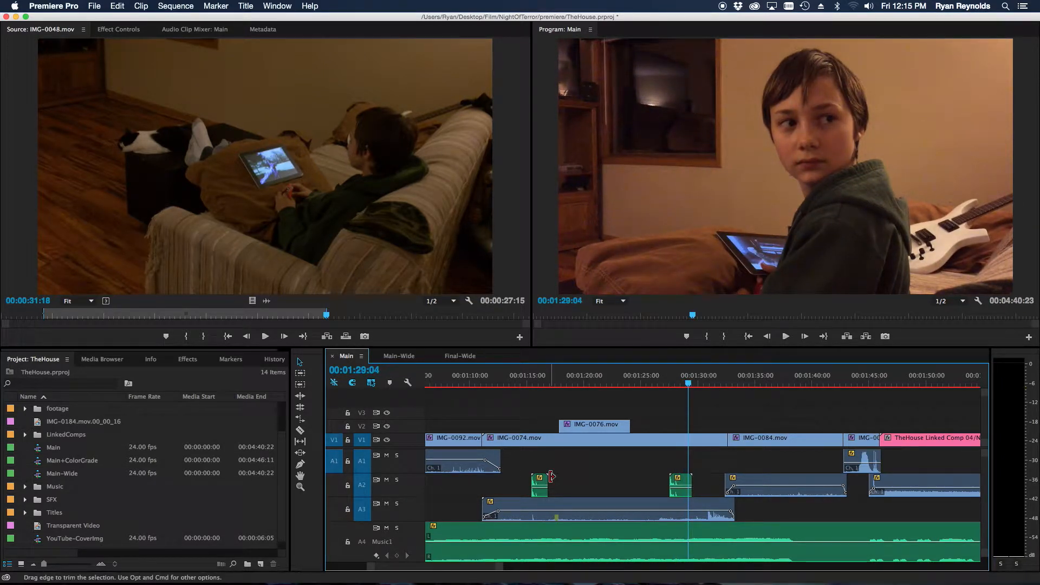
# Place the playhead at 00:01:15:02, just before the first sound effect beneath IMG-0074.mov, and inspect the clips there at closer range.
pyautogui.click(530, 385)
pyautogui.moveTo(529, 381); pyautogui.dragTo(528, 382)
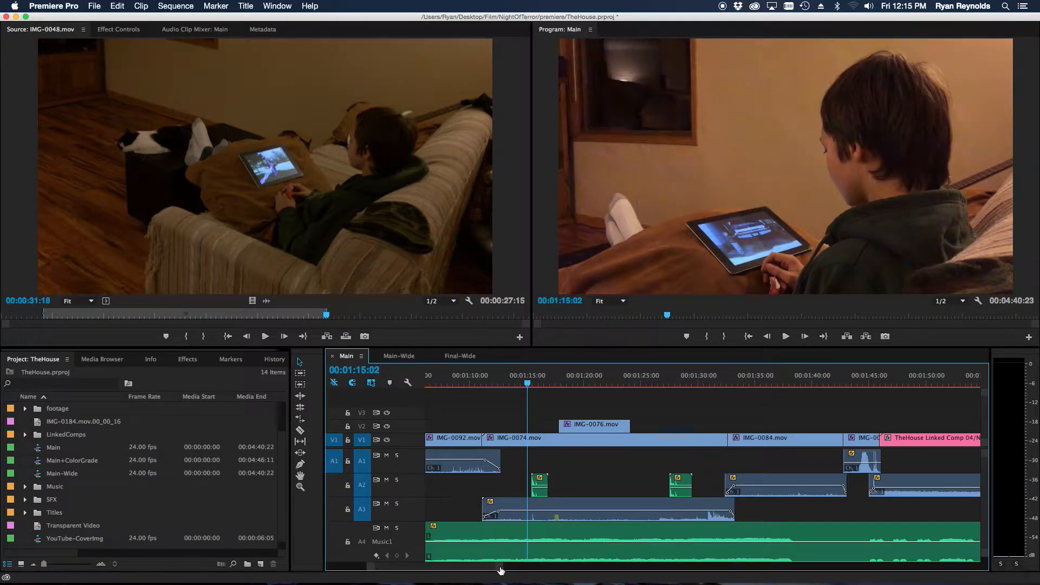
pyautogui.moveTo(501, 570); pyautogui.dragTo(466, 567)
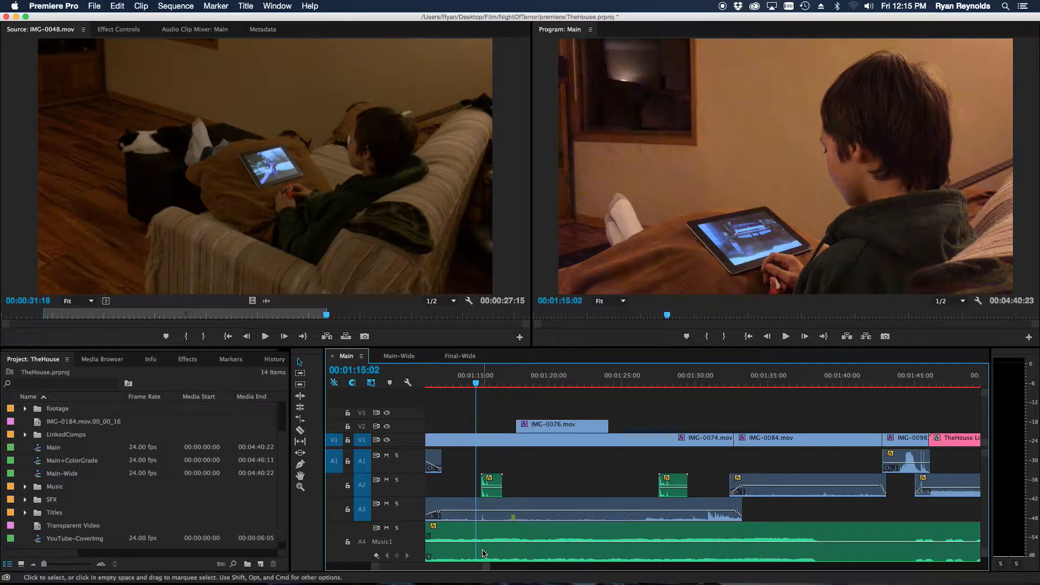
# Play the SFX-Crash.wav moment in IMG-0162.mov from just before 00:02:50, stopping at 00:02:53:11.
pyautogui.moveTo(468, 568); pyautogui.dragTo(523, 578)
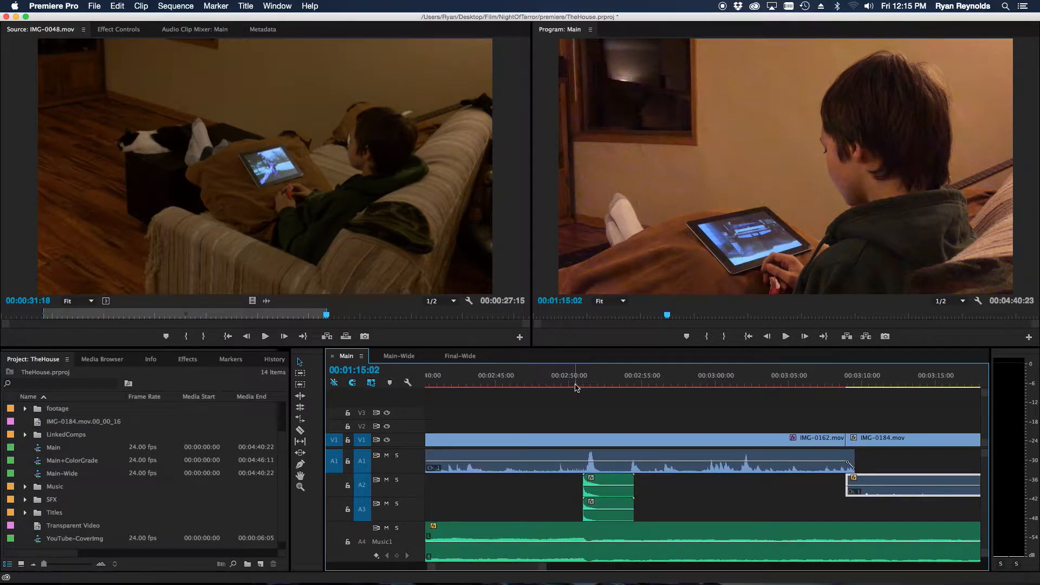
pyautogui.click(582, 385)
pyautogui.moveTo(582, 385); pyautogui.dragTo(572, 382)
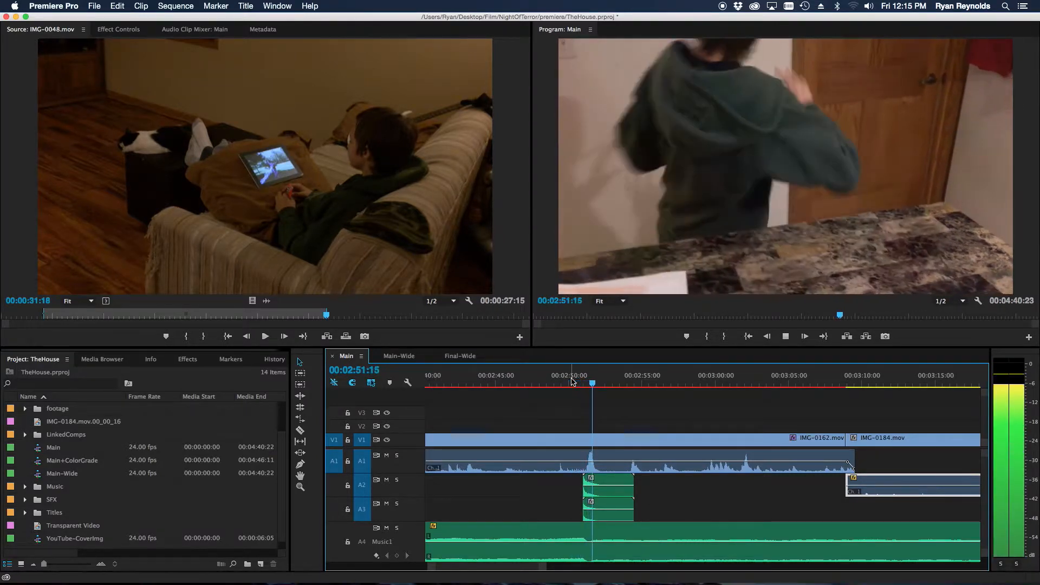
pyautogui.press('space')
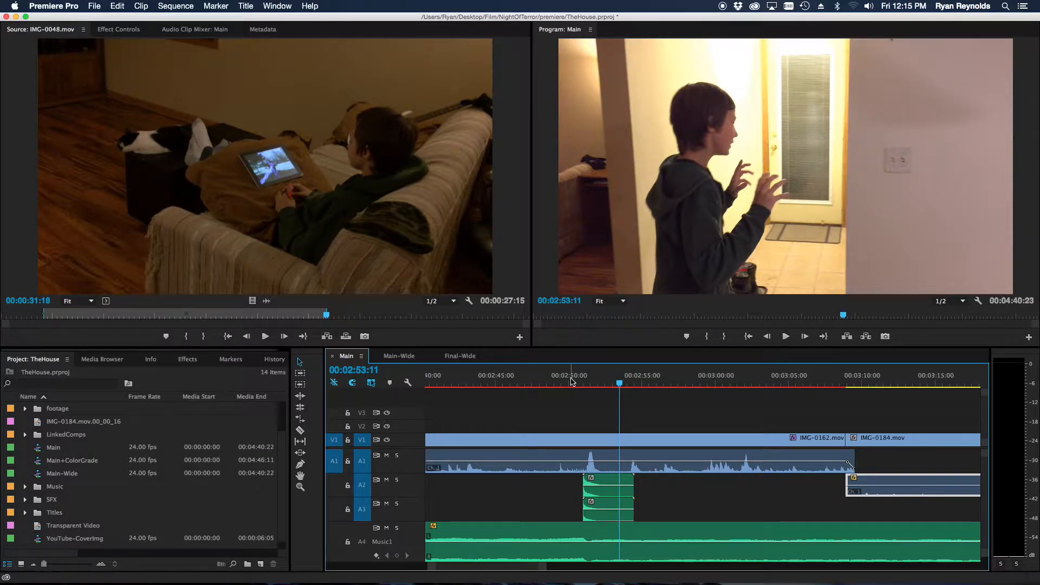
# Scrub across the start of SFX-Crash.wav and play it again from around 00:02:50:08.
pyautogui.click(583, 383)
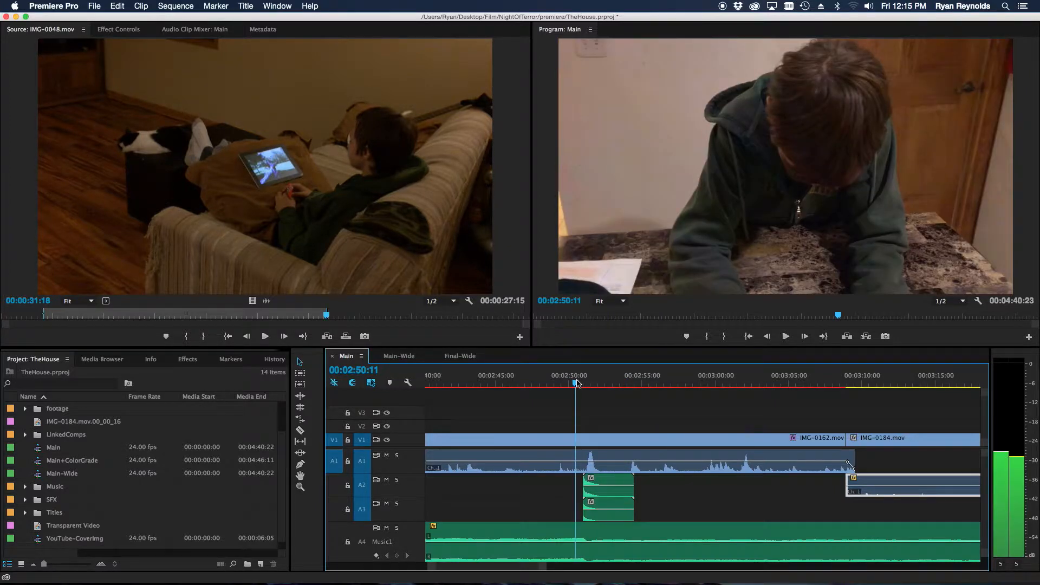
pyautogui.moveTo(585, 384); pyautogui.dragTo(591, 383)
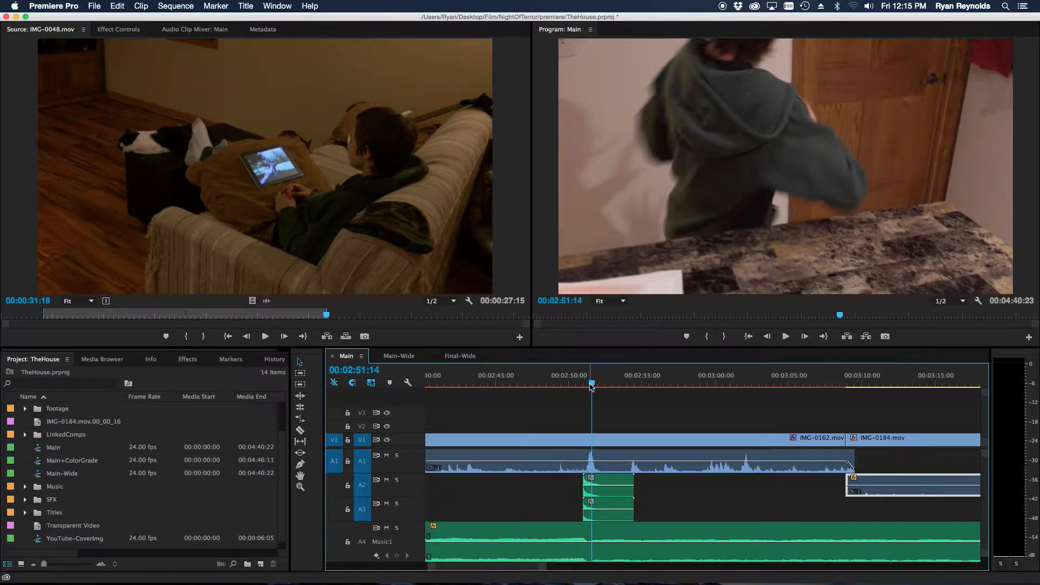
pyautogui.moveTo(592, 383); pyautogui.dragTo(569, 383)
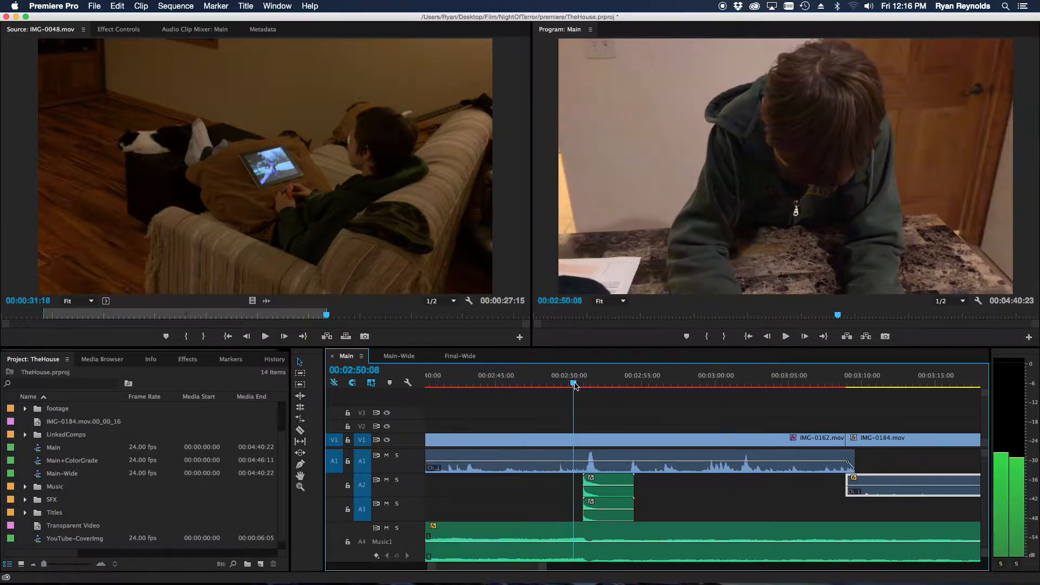
pyautogui.press('space')
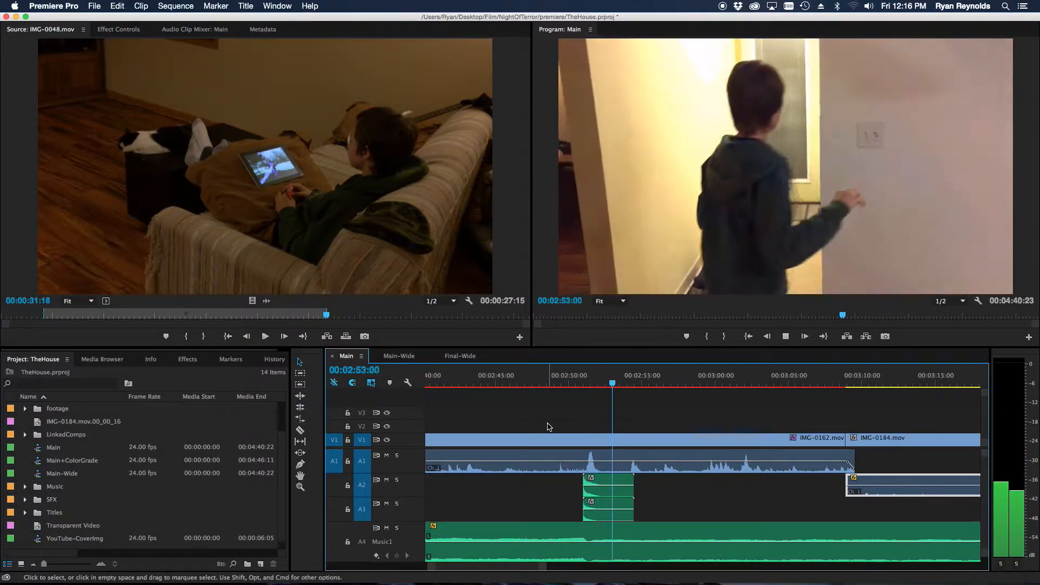
pyautogui.press('space')
# Replay the lead-in and full crash sound up to 00:02:55:15, and return the playhead to 00:02:50:19.
pyautogui.click(570, 384)
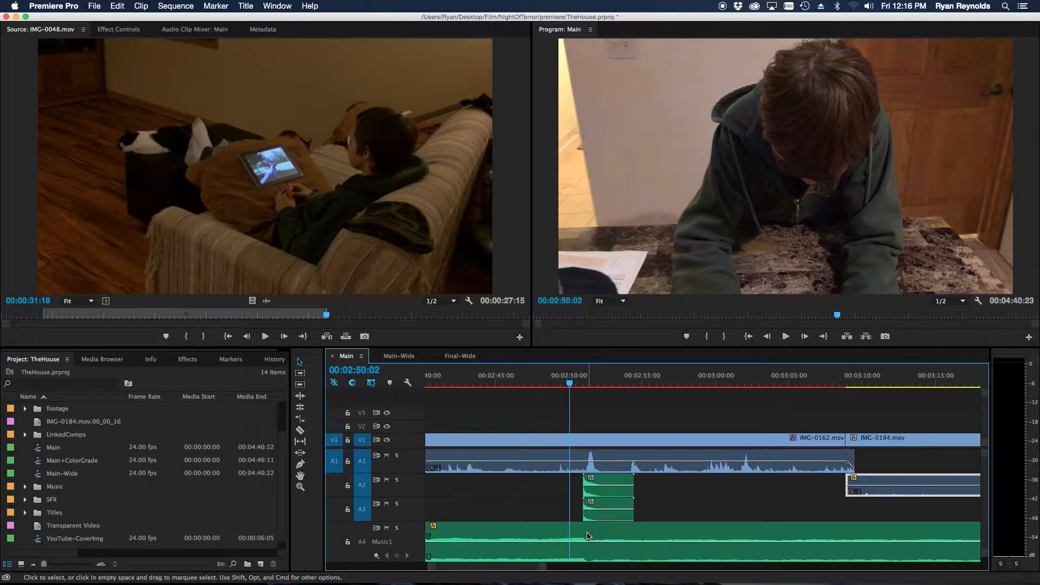
pyautogui.moveTo(569, 384); pyautogui.dragTo(559, 385)
pyautogui.press('space')
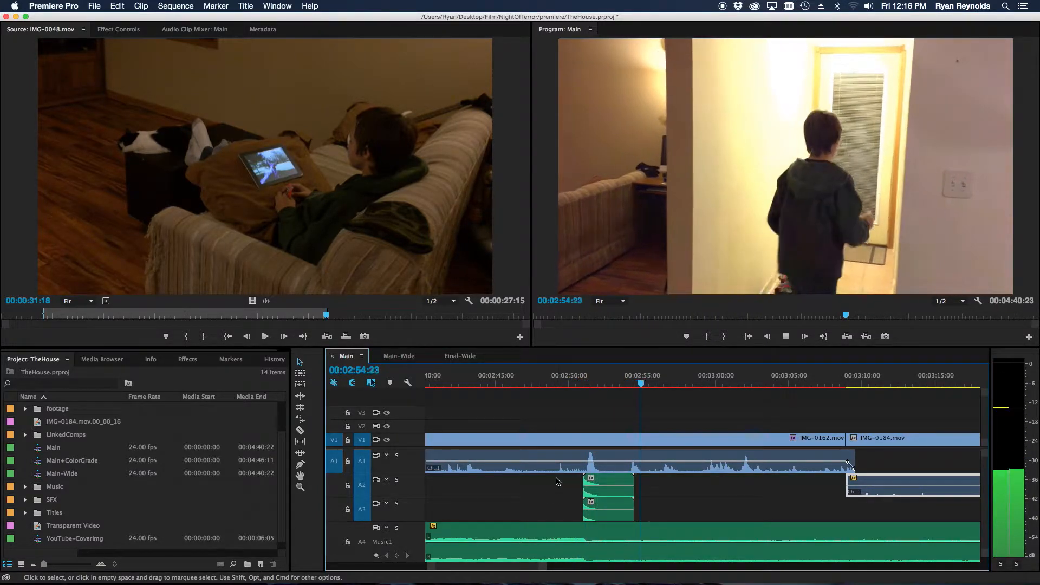
pyautogui.press('space')
pyautogui.scroll(-5, 530, 564)
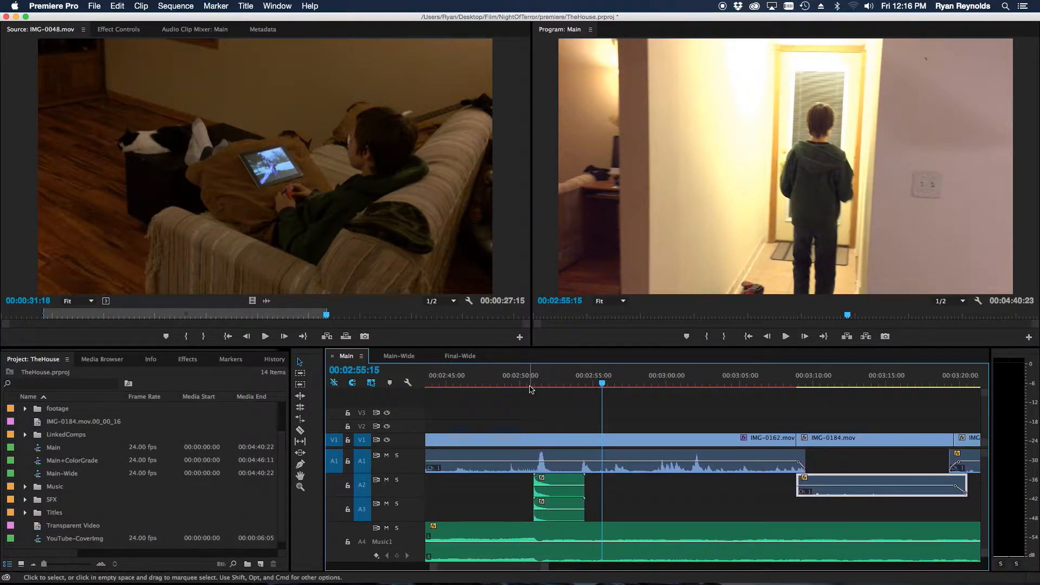
pyautogui.click(532, 379)
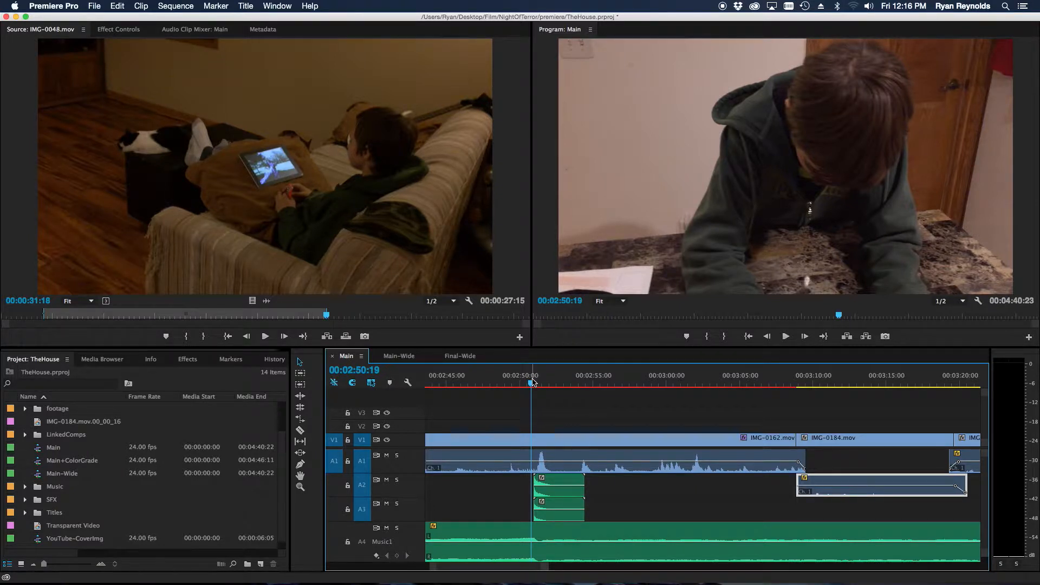
# From 00:03:52:07, play the A2 sound effects beneath IMG-0174.mov and IMG-0182.mov soloed, and unsolo the track for the ending.
pyautogui.moveTo(533, 571); pyautogui.dragTo(582, 567)
pyautogui.click(595, 386)
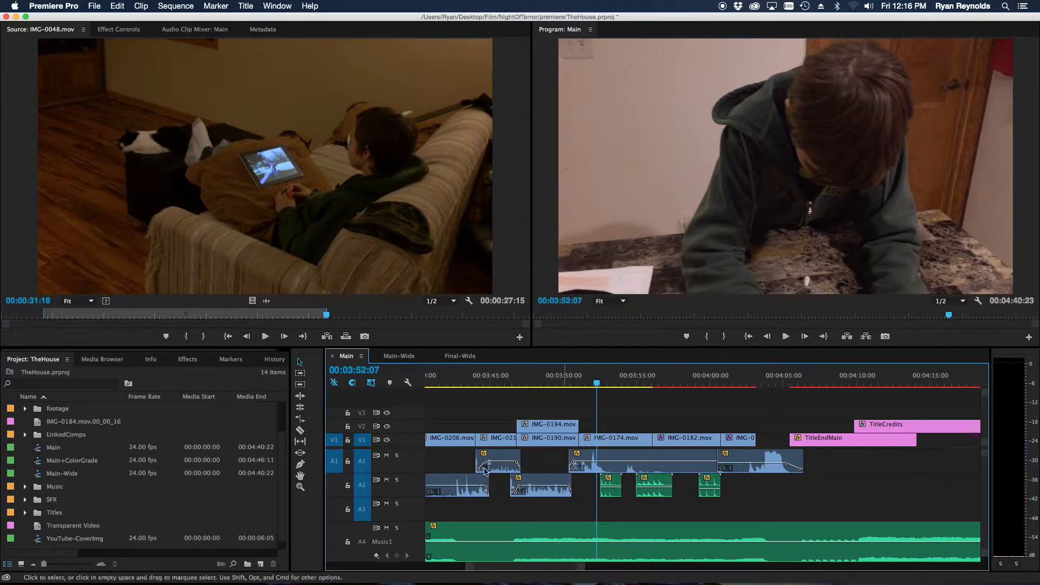
pyautogui.click(397, 480)
pyautogui.press('space')
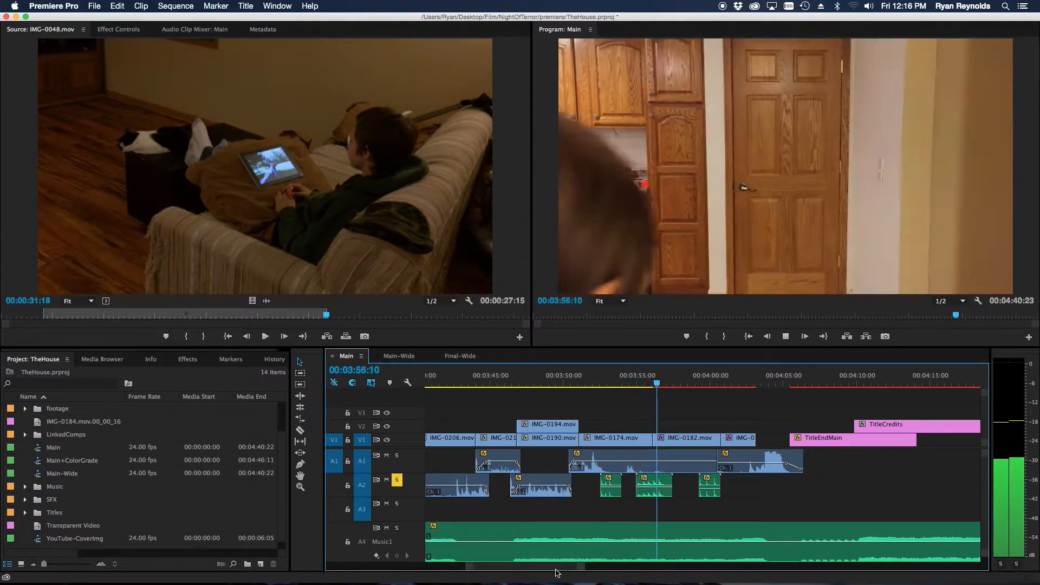
pyautogui.scroll(-3, 607, 547)
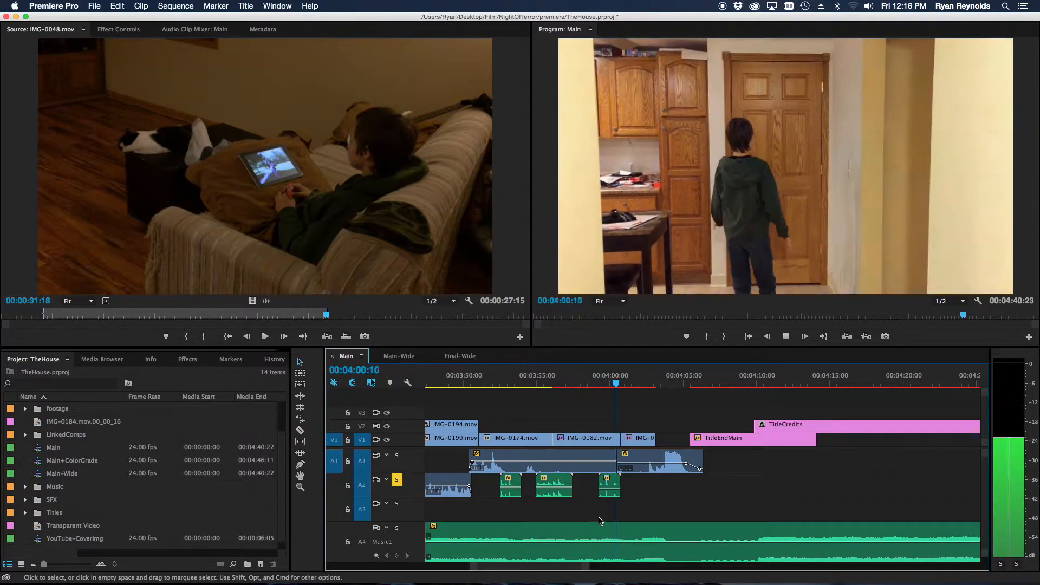
pyautogui.press('space')
pyautogui.click(396, 480)
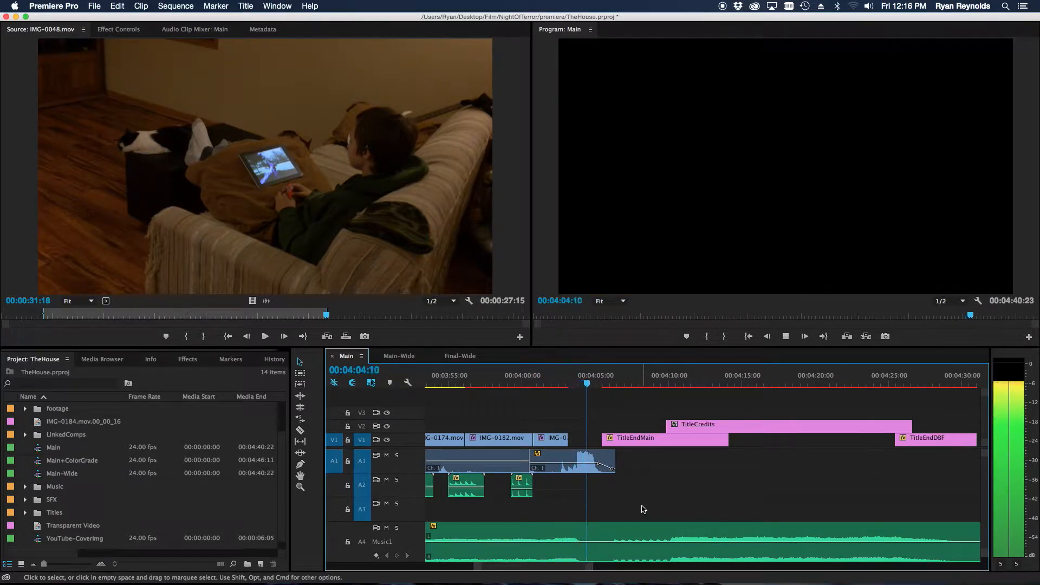
pyautogui.press('space')
# Return to the TheHouse Linked Comp 03 clip between IMG-0048.mov and IMG-0092.mov and place the playhead at 00:00:31:20.
pyautogui.moveTo(560, 567); pyautogui.dragTo(424, 571)
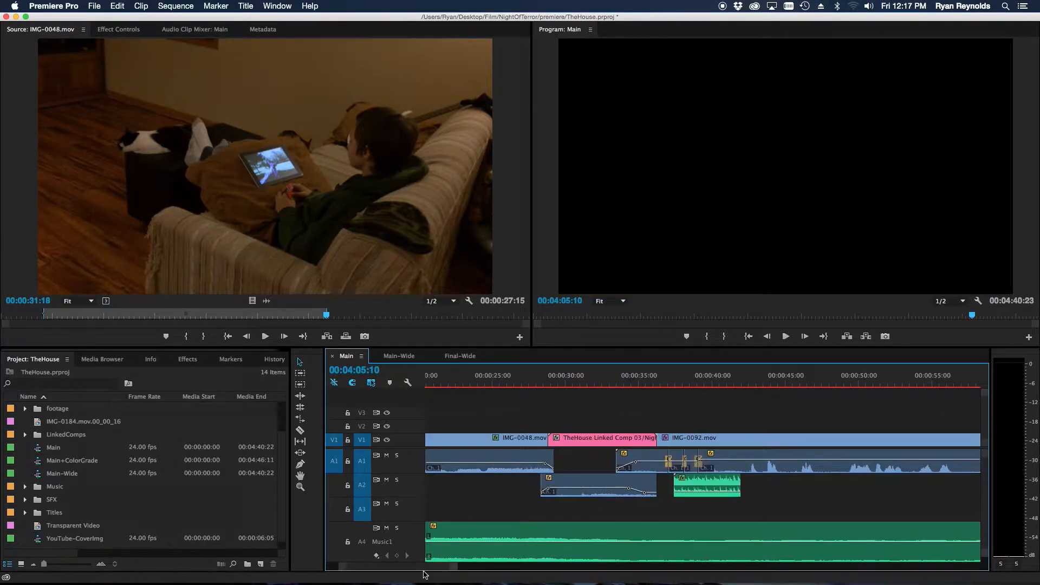
pyautogui.click(590, 384)
pyautogui.scroll(-2, 531, 453)
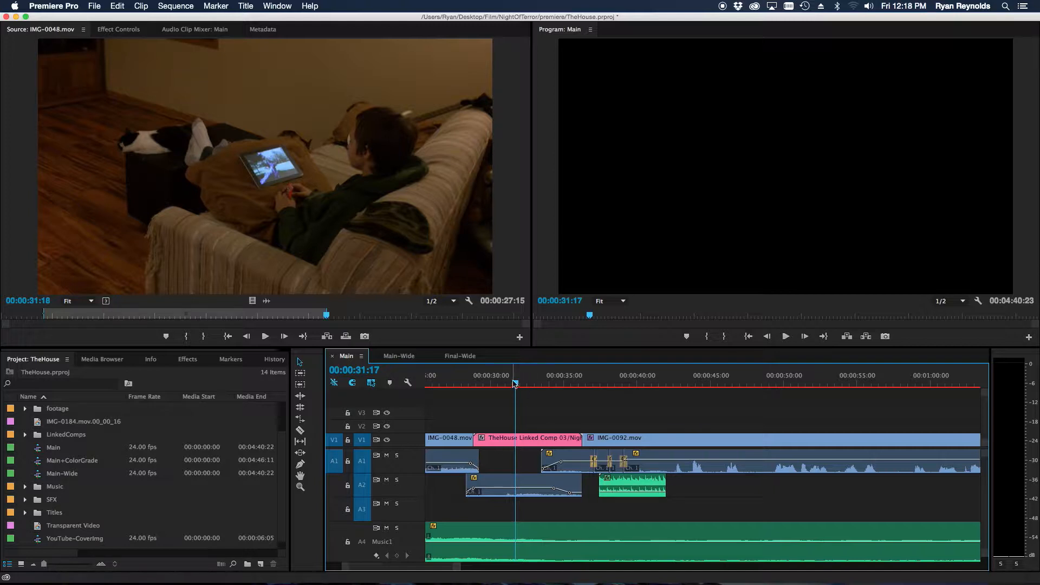
pyautogui.moveTo(475, 387); pyautogui.dragTo(459, 387)
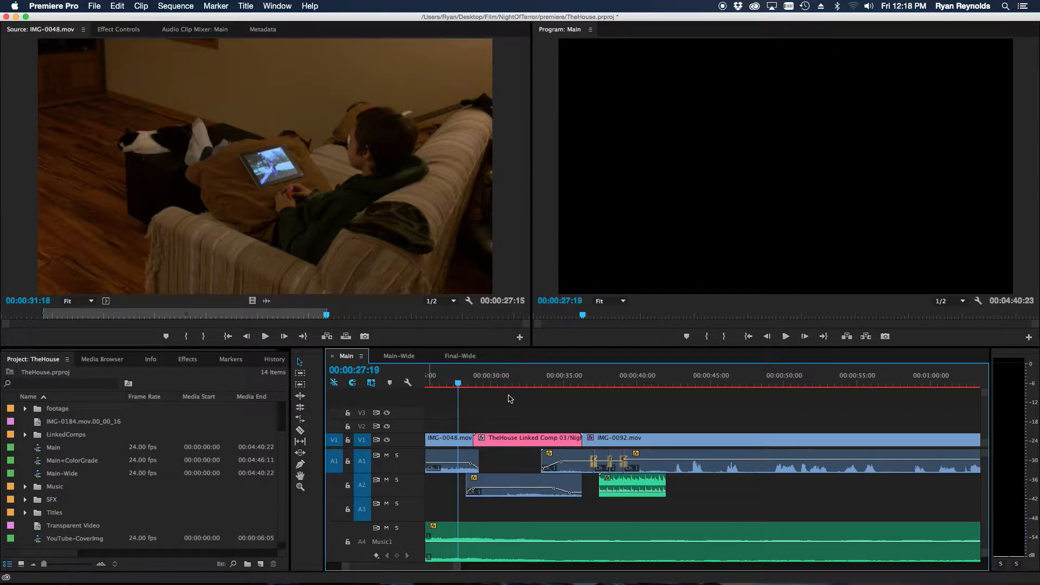
pyautogui.click(492, 379)
pyautogui.hscroll(1, 519, 506)
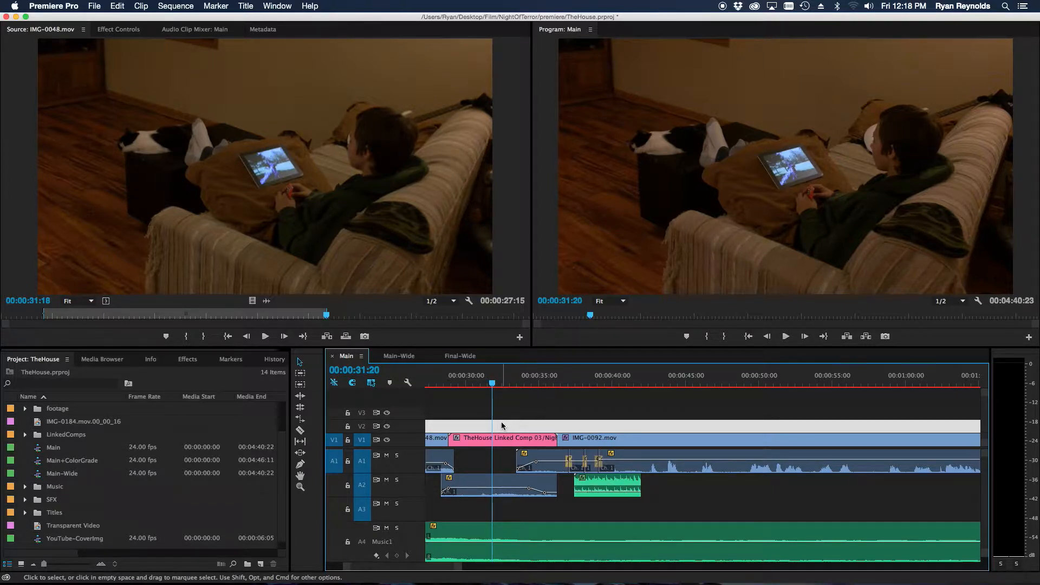
# Select the TheHouse Linked Comp 03 clip and review its available clip commands, including Replace With After Effects Composition, without applying any.
pyautogui.scroll(3, 449, 572)
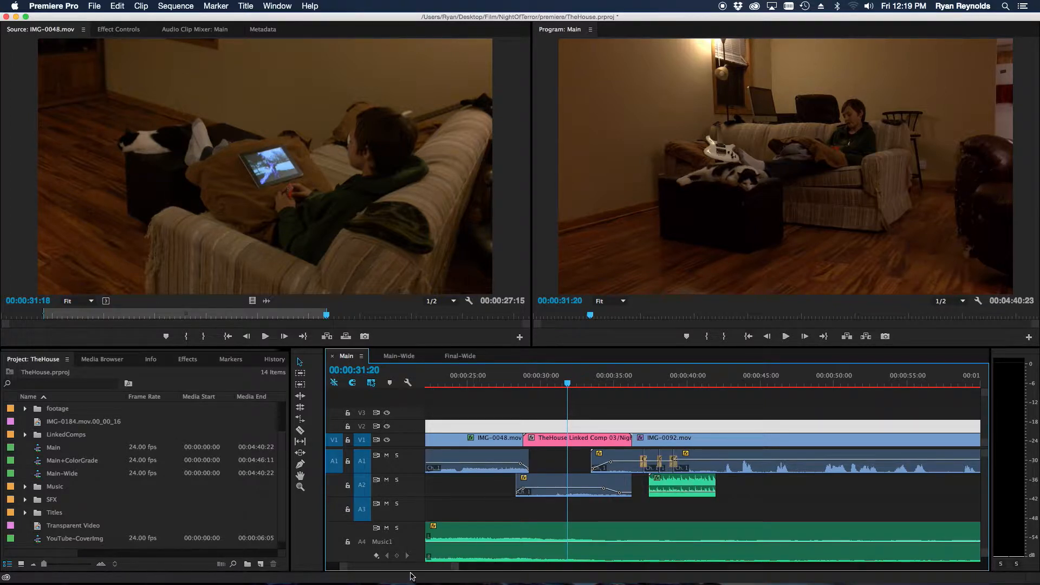
pyautogui.hscroll(2, 416, 569)
pyautogui.hscroll(2, 415, 569)
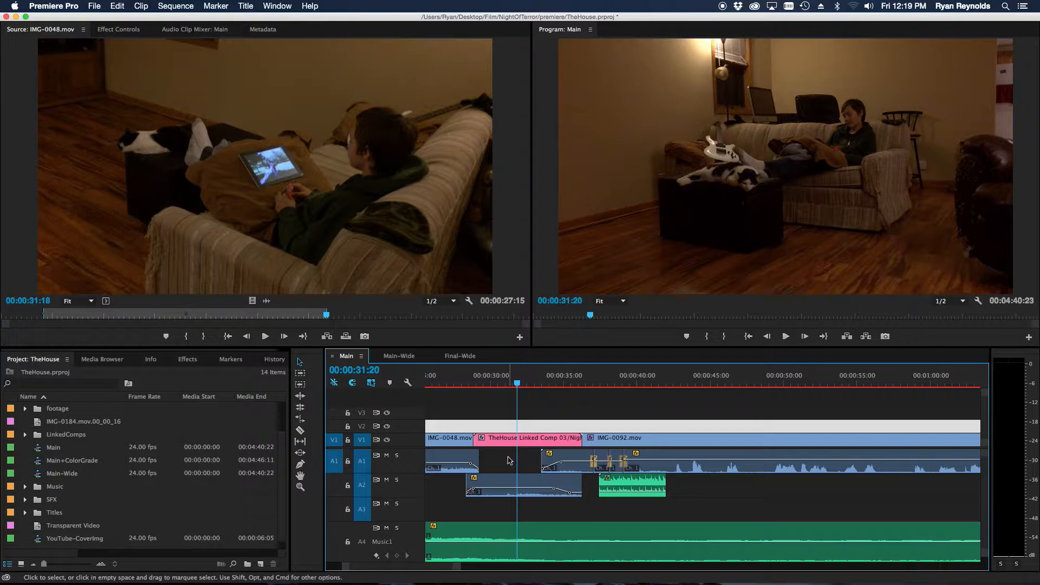
pyautogui.rightClick(508, 444)
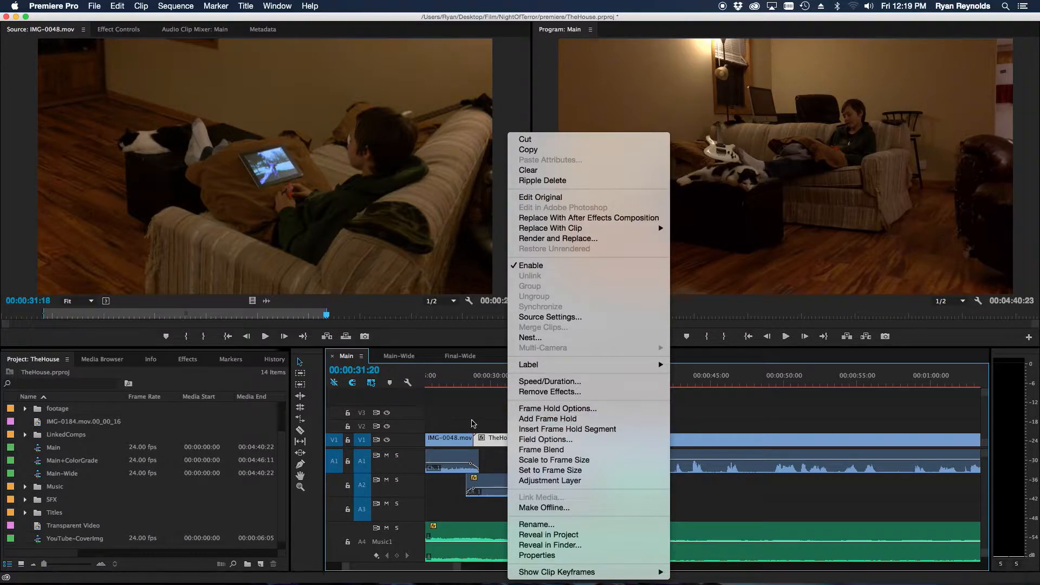
pyautogui.click(474, 424)
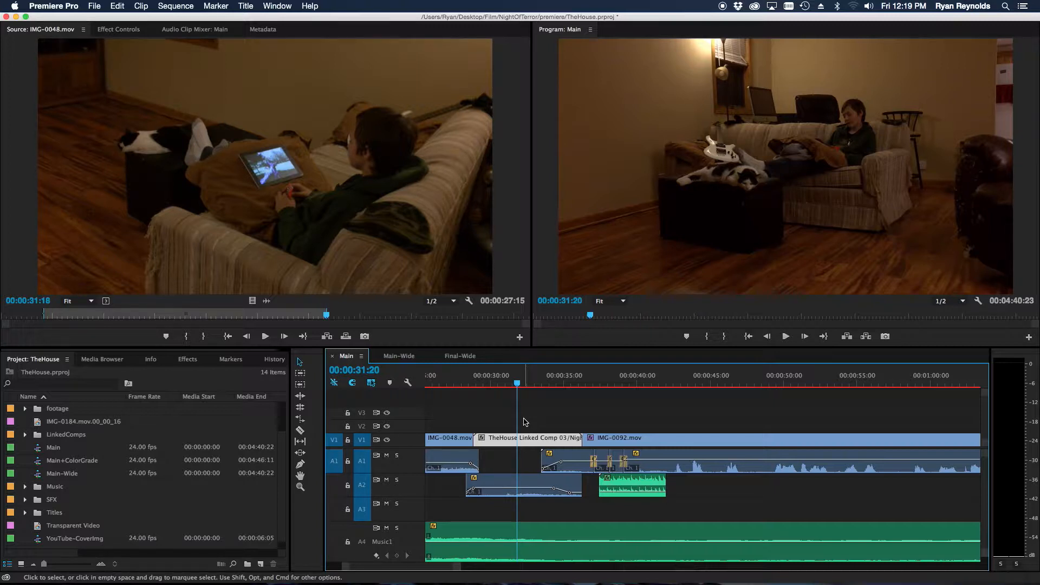
pyautogui.scroll(4, 550, 383)
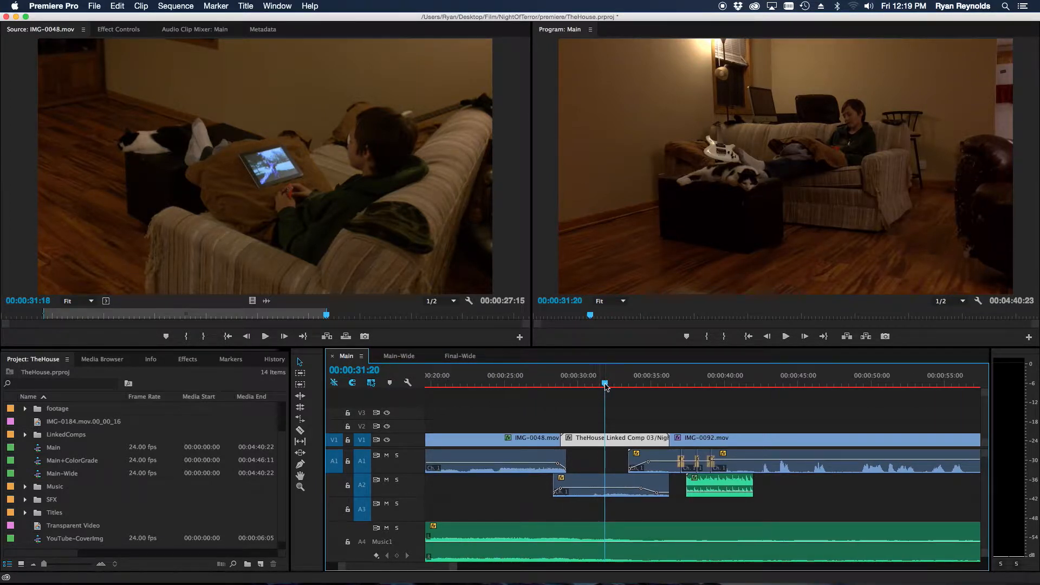
# Place the playhead at 00:00:31:23 in the TheHouse Linked Comp 03 clip and look over the neighbouring clips.
pyautogui.click(607, 385)
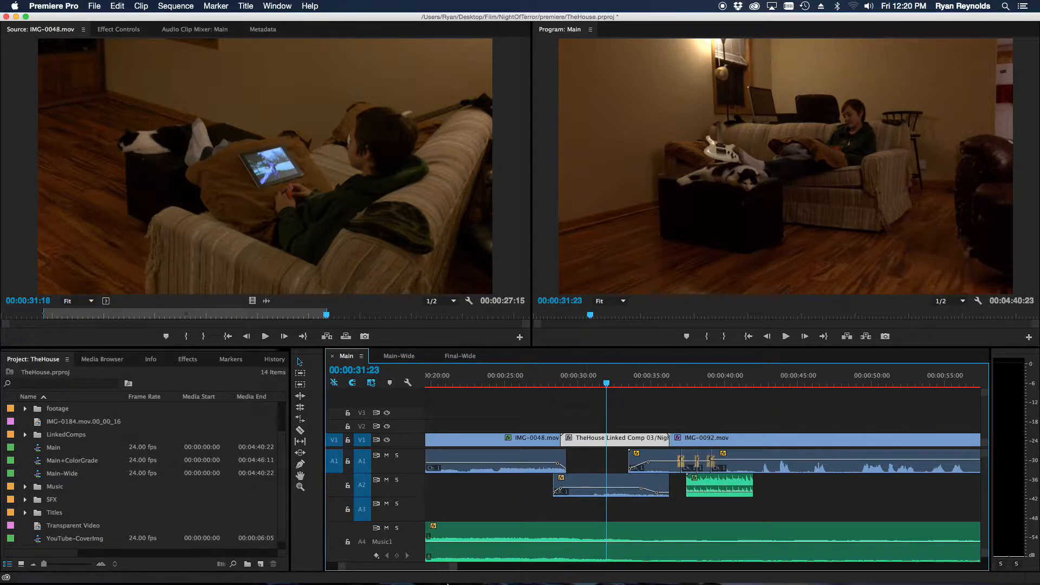
pyautogui.hscroll(2, 414, 571)
pyautogui.hscroll(5, 414, 570)
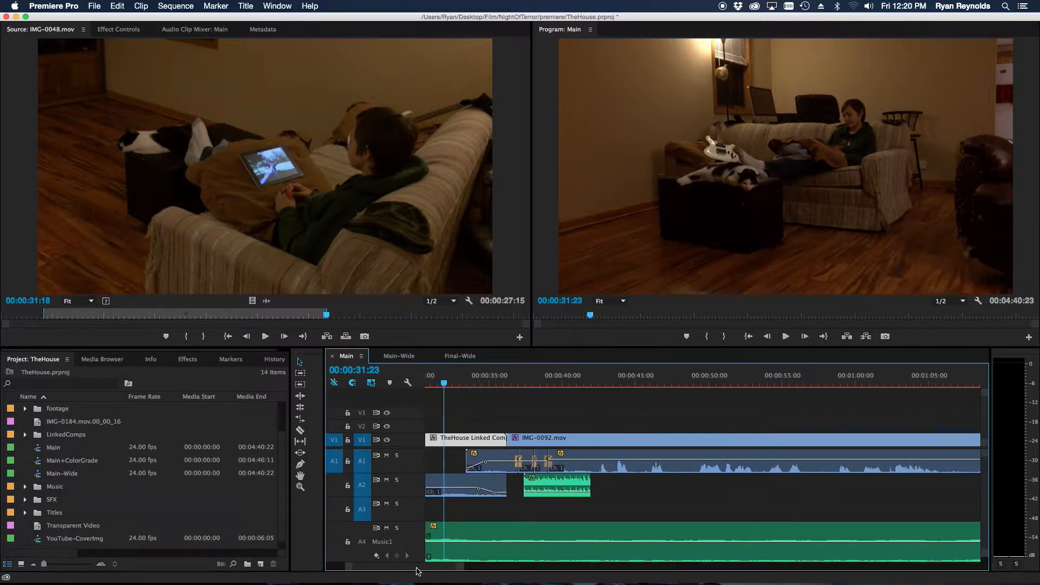
pyautogui.hscroll(-5, 417, 570)
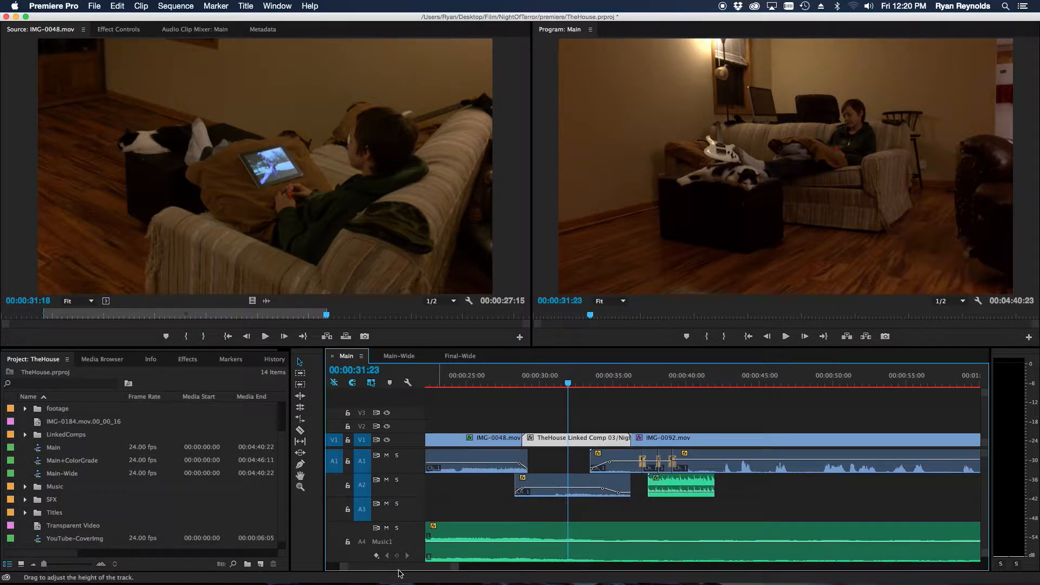
pyautogui.hscroll(2, 401, 572)
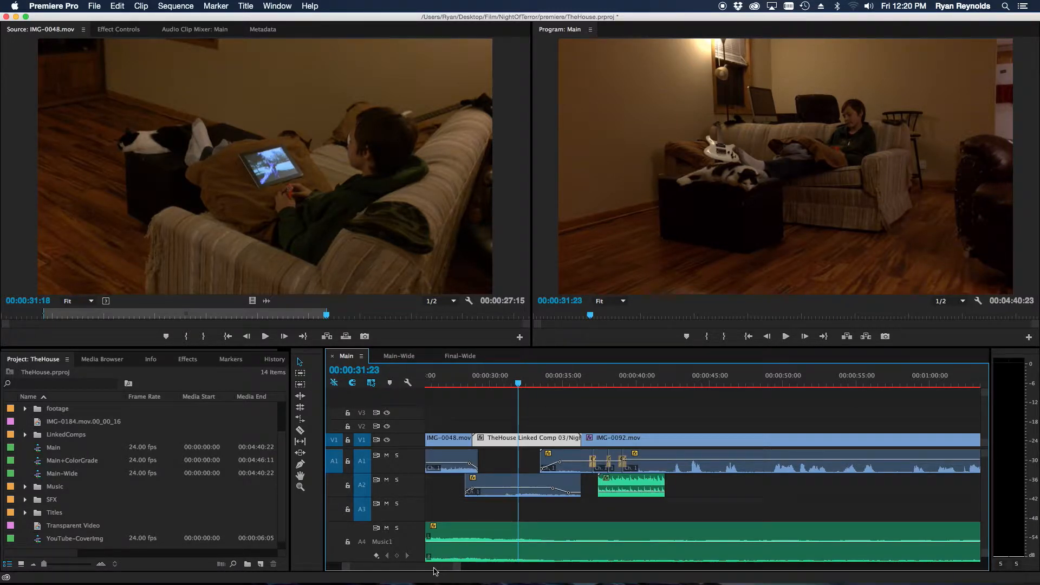
# Move ahead in the Main sequence to the TheHouse Linked Comp 04 clip and place the playhead at 00:01:58:20.
pyautogui.hscroll(3, 444, 571)
pyautogui.moveTo(443, 575); pyautogui.dragTo(473, 568)
pyautogui.click(531, 384)
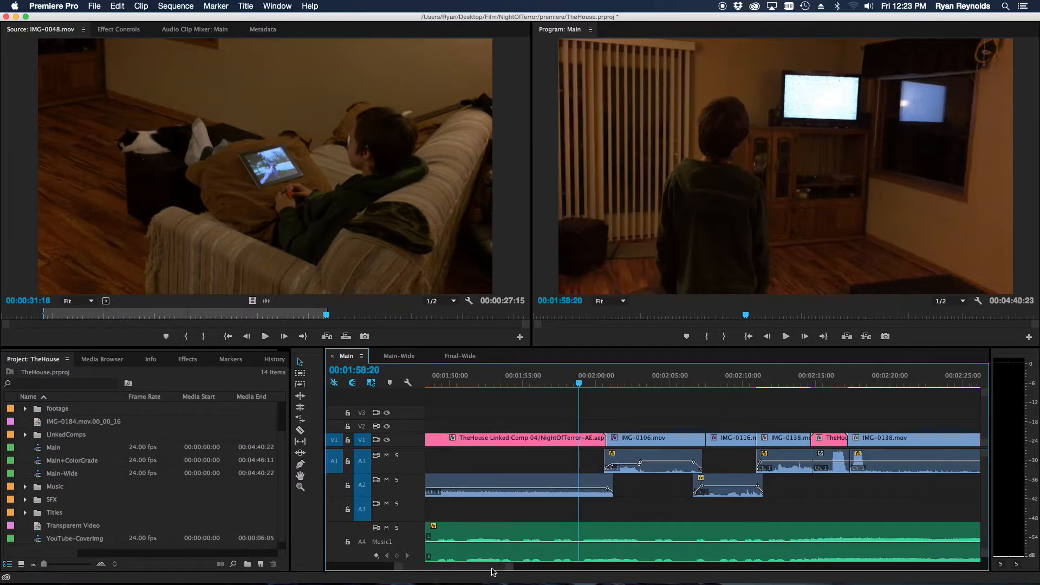
# Place the playhead at 00:02:15:10 and enlarge the timeline around the TheHouse Linked Comp 01 clip between the IMG-0138.mov clips.
pyautogui.moveTo(492, 568); pyautogui.dragTo(498, 568)
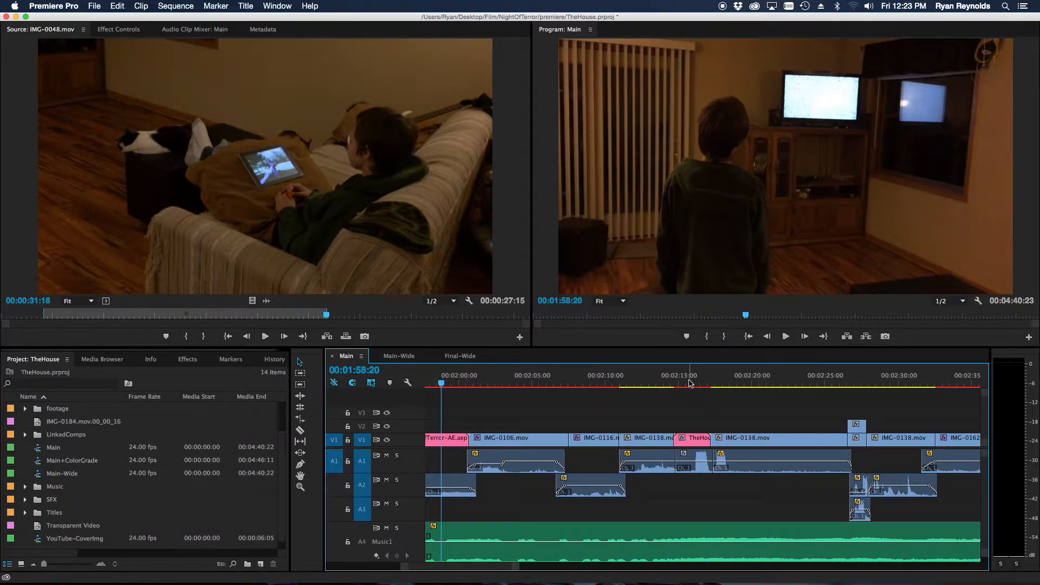
pyautogui.click(685, 384)
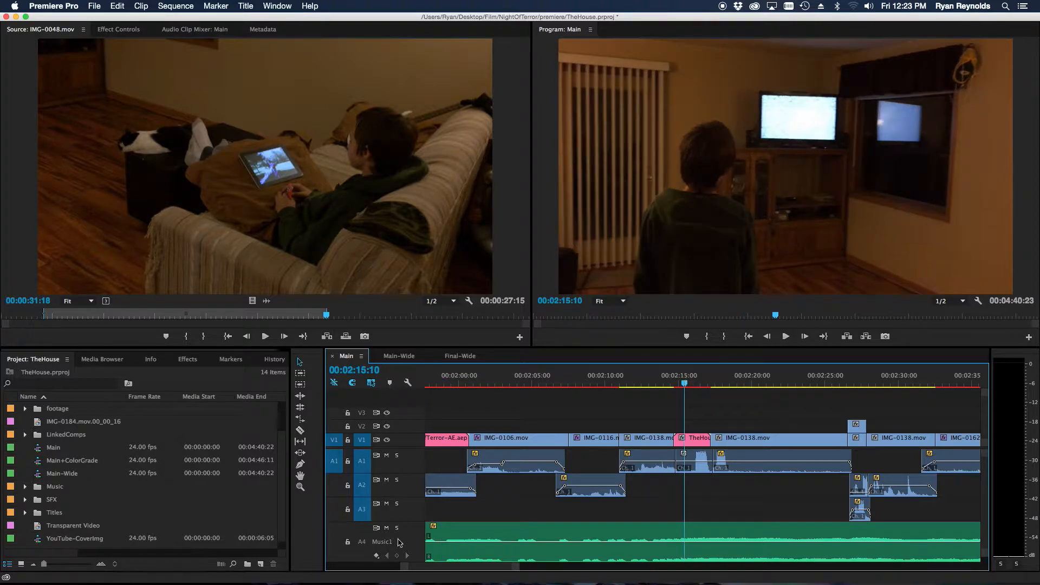
pyautogui.scroll(-5, 479, 538)
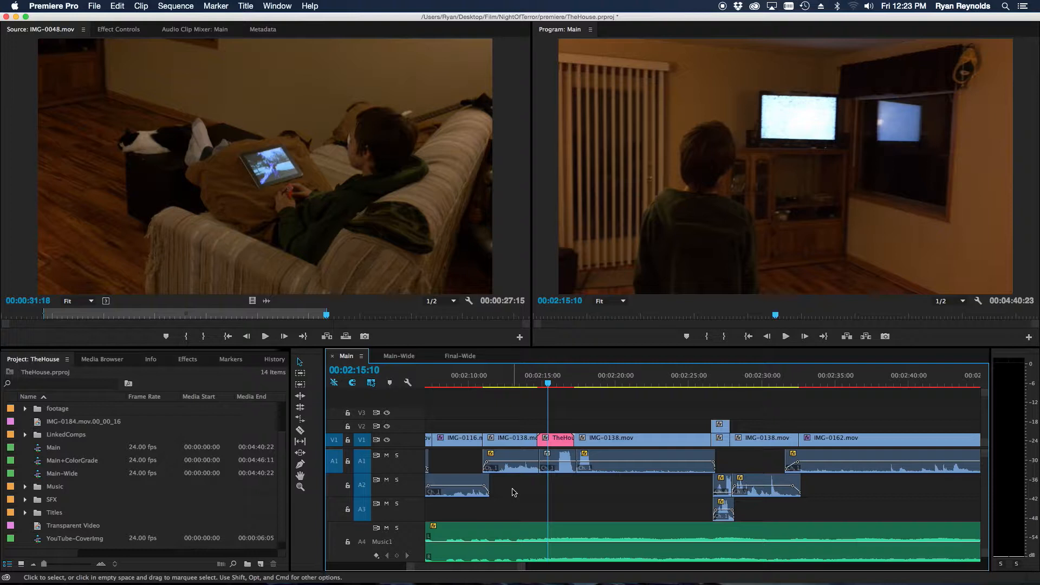
pyautogui.scroll(-1, 486, 562)
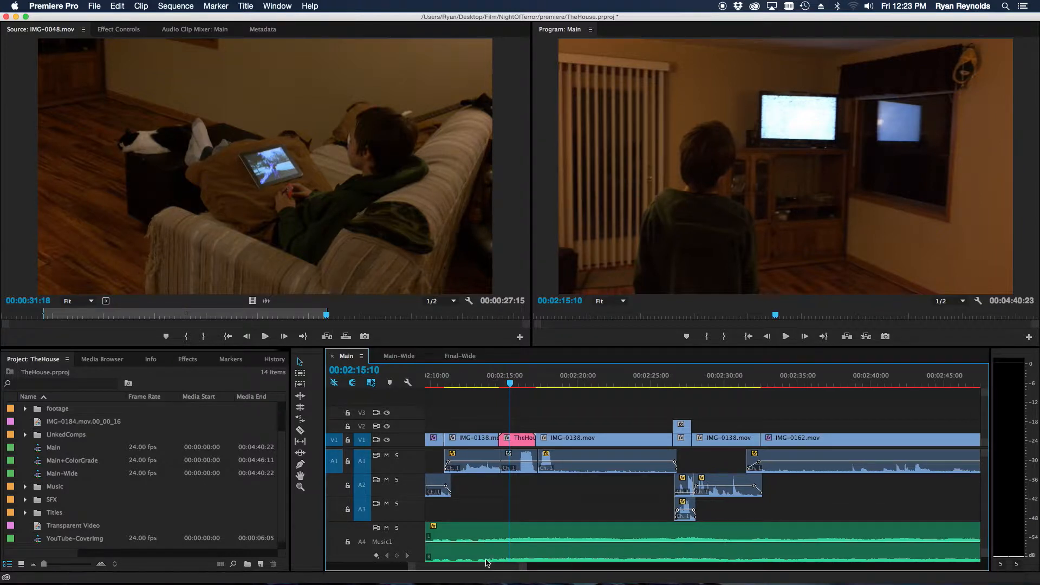
pyautogui.moveTo(410, 572); pyautogui.dragTo(443, 580)
pyautogui.scroll(-3, 672, 489)
pyautogui.scroll(3, 672, 487)
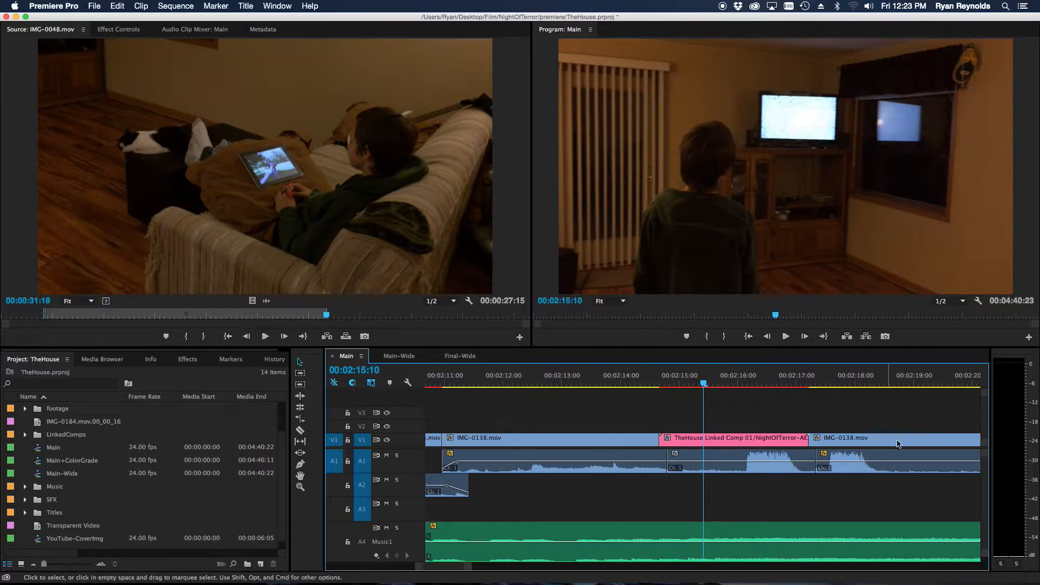
pyautogui.moveTo(451, 566); pyautogui.dragTo(450, 568)
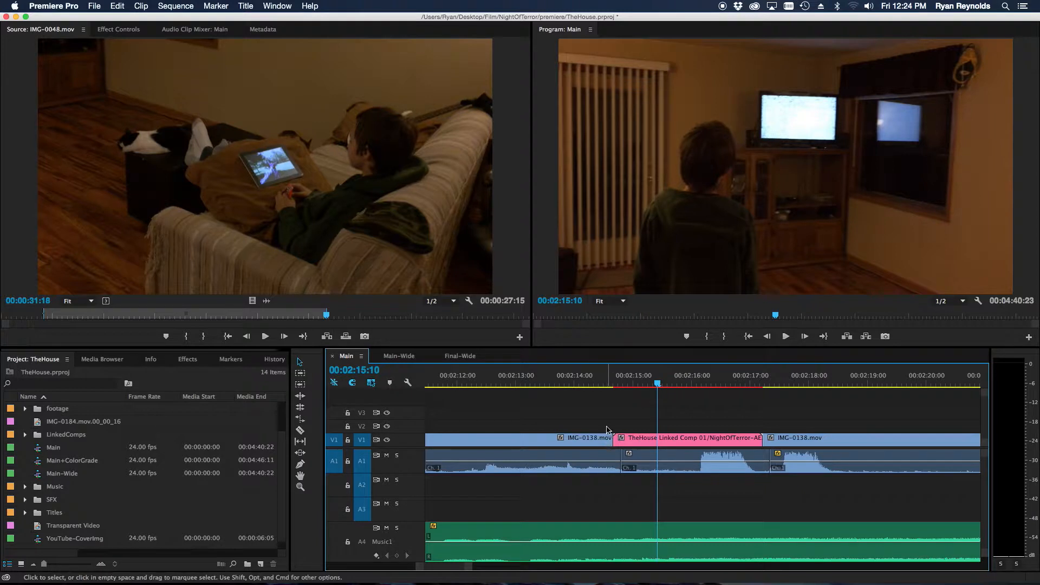
pyautogui.moveTo(466, 567); pyautogui.dragTo(454, 570)
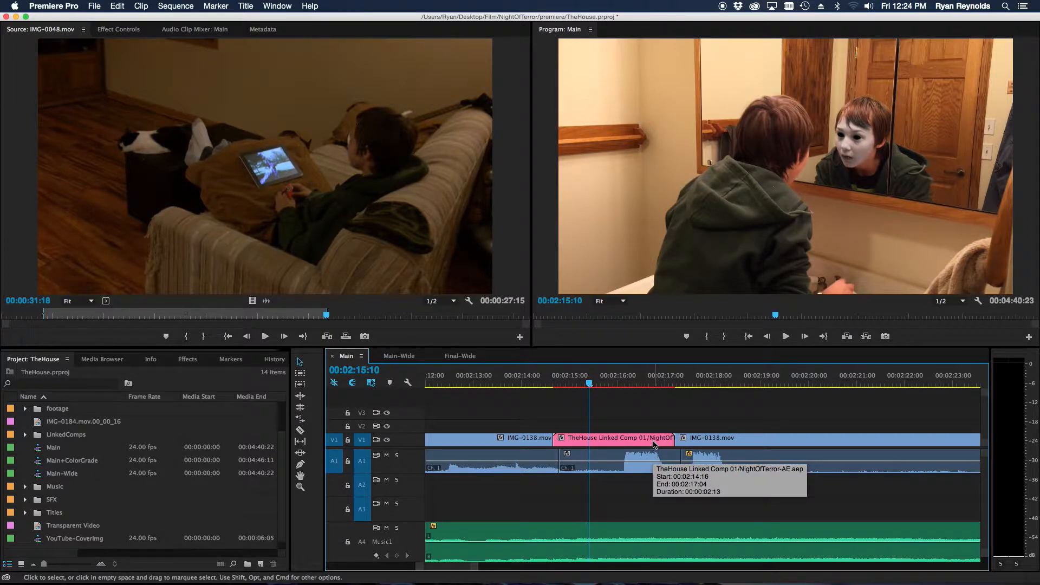
# Review the mirror shot in the TheHouse Linked Comp 01 clip from 00:02:14:15, and select that clip.
pyautogui.click(545, 375)
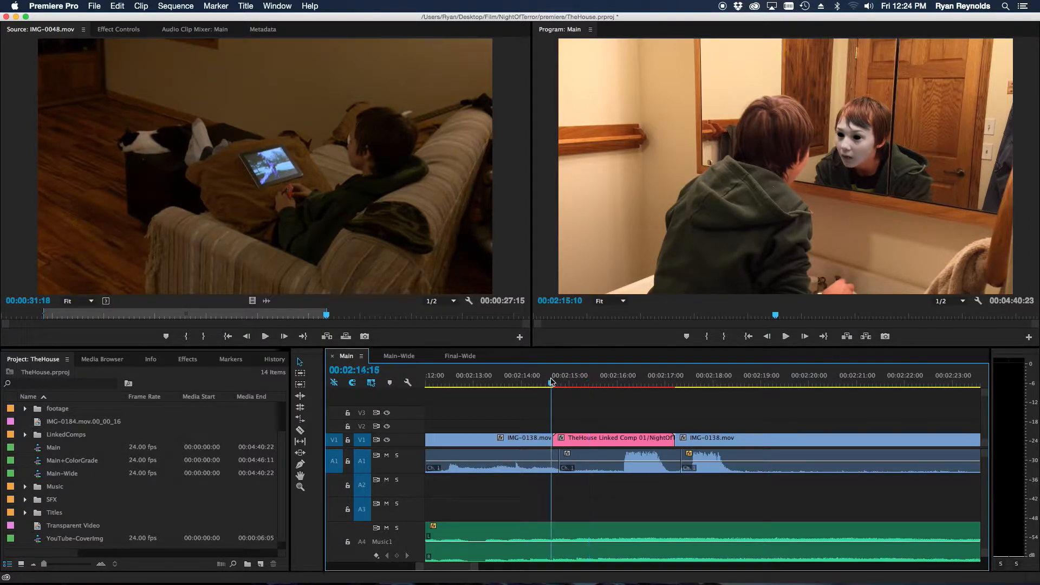
pyautogui.click(706, 379)
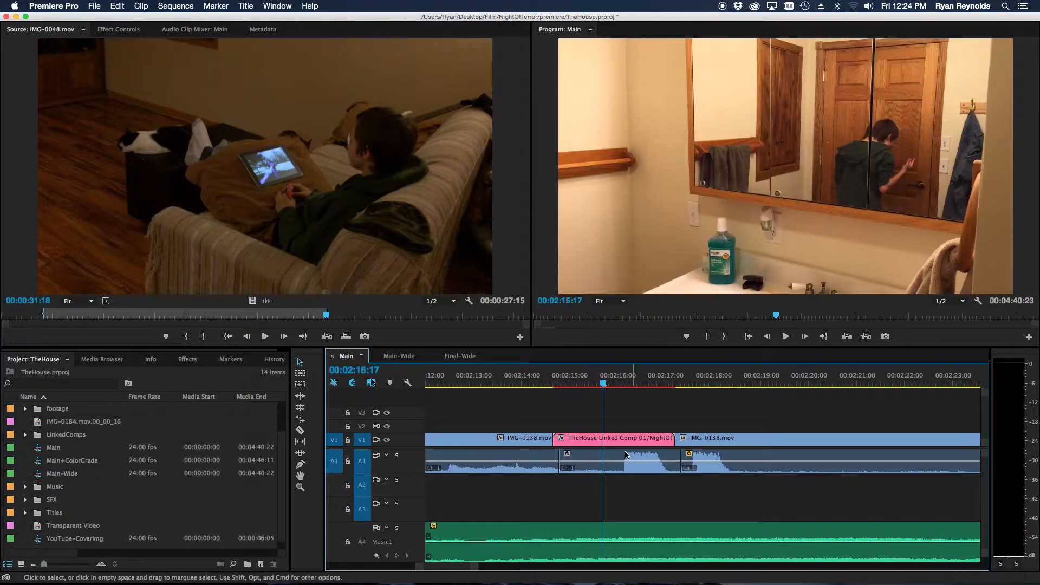
pyautogui.click(610, 444)
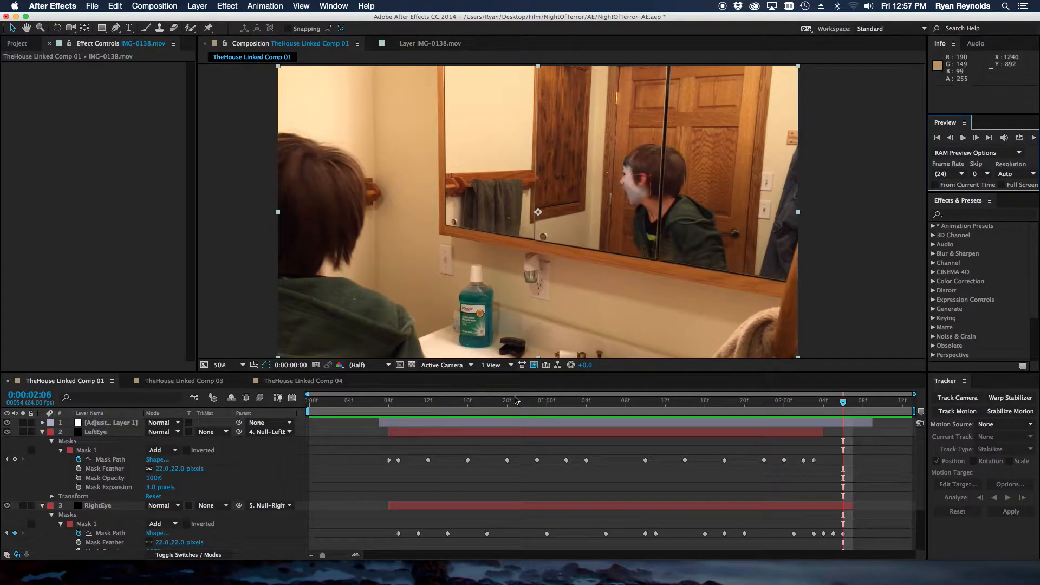
# In After Effects, scrub TheHouse Linked Comp 01 to 0:00:01:01 and hide Adjustment Layer 1, LeftEye and RightEye.
pyautogui.moveTo(507, 401); pyautogui.dragTo(496, 407)
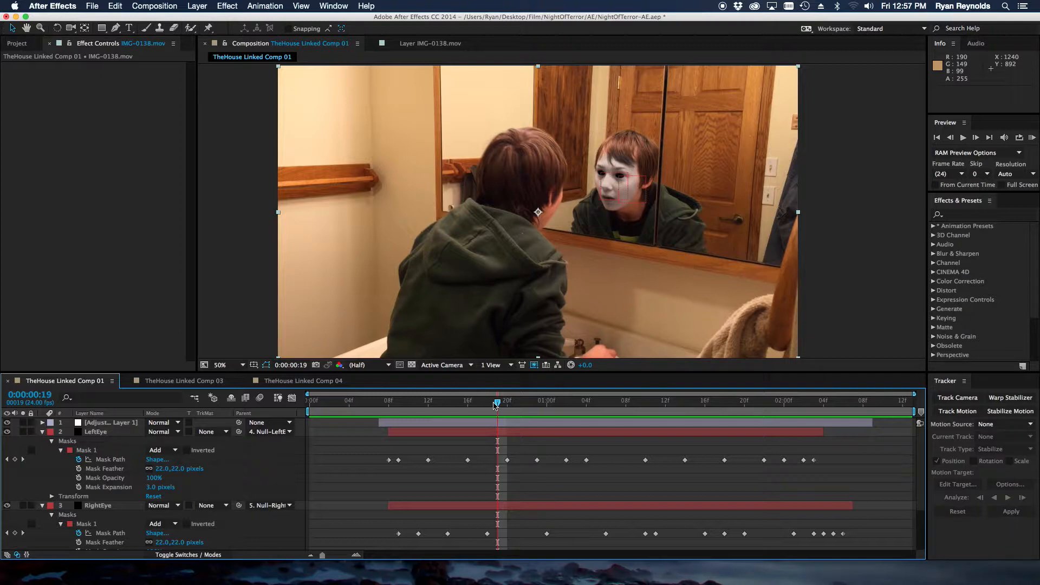
pyautogui.moveTo(495, 406); pyautogui.dragTo(551, 425)
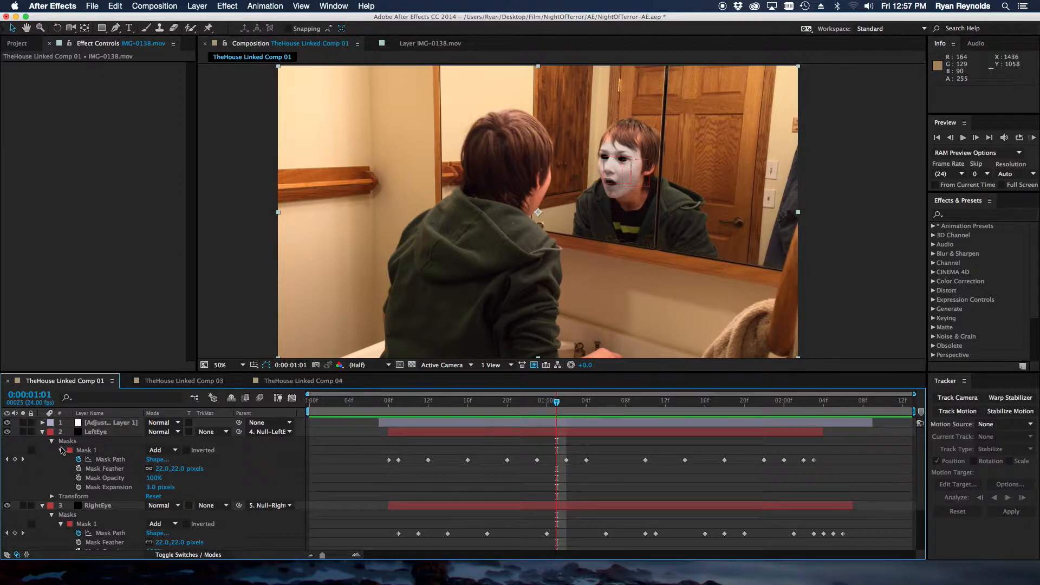
pyautogui.click(7, 423)
pyautogui.click(7, 432)
pyautogui.click(7, 506)
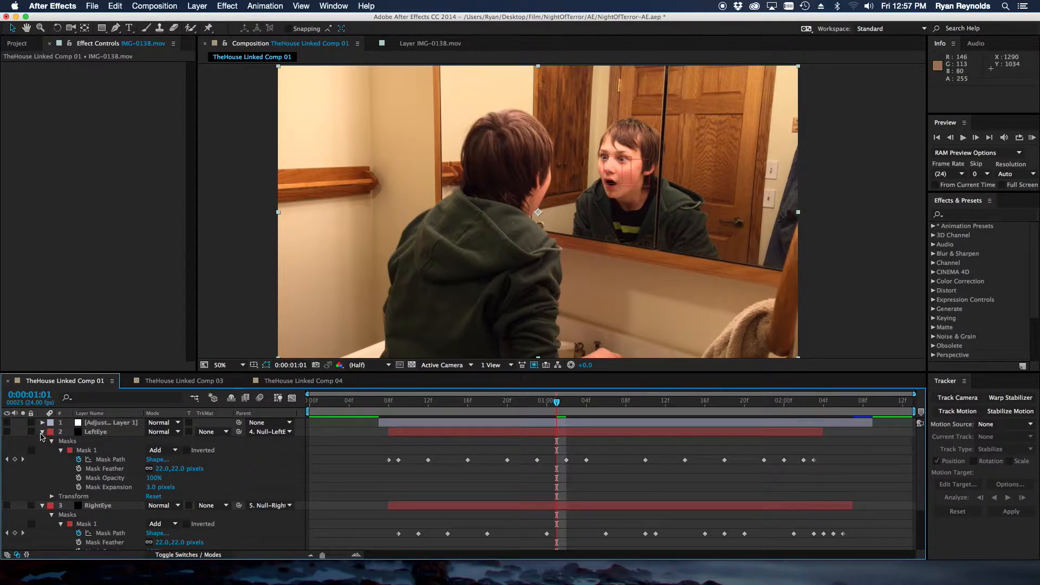
# Collapse the expanded properties of the LeftEye, RightEye and Null-LeftEye layers.
pyautogui.click(42, 431)
pyautogui.click(42, 441)
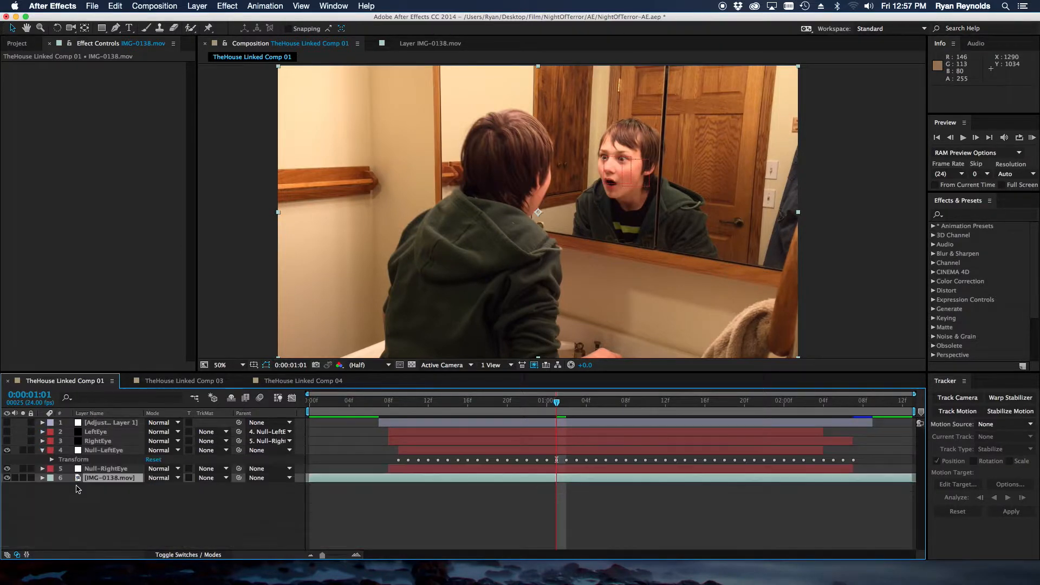
pyautogui.click(43, 450)
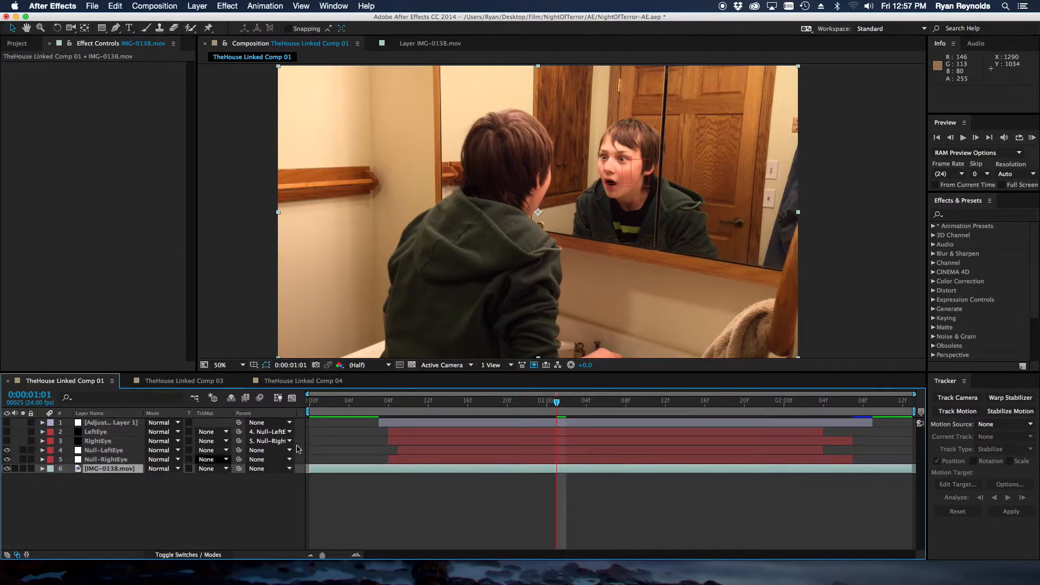
# RAM preview the untreated IMG-0138.mov footage from the start, and scrub through 0:00:01:17 back to 0:00:01:02.
pyautogui.moveTo(526, 401); pyautogui.dragTo(309, 416)
pyautogui.click(1033, 139)
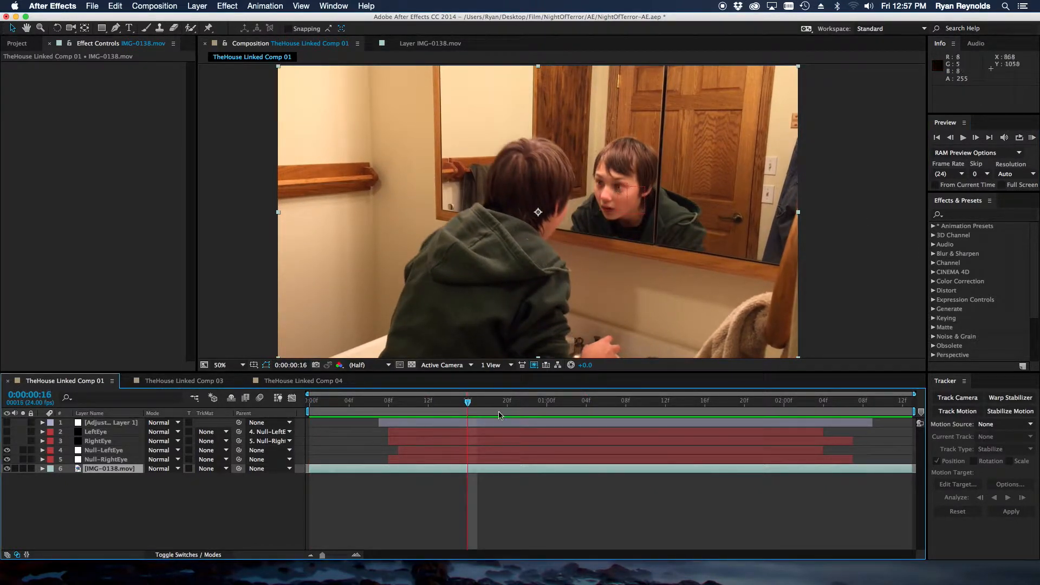
pyautogui.moveTo(468, 405); pyautogui.dragTo(715, 402)
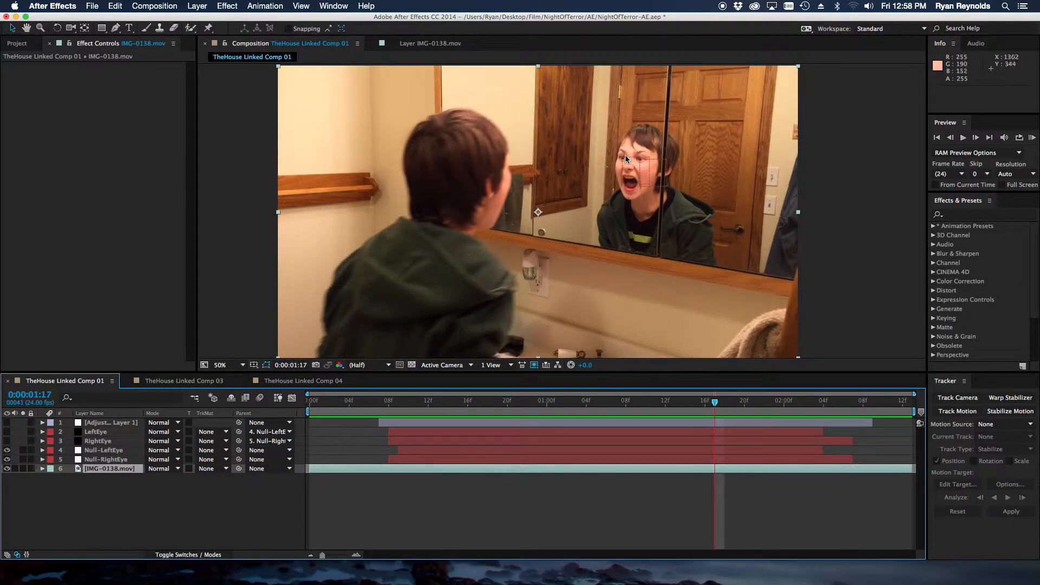
pyautogui.click(695, 404)
pyautogui.moveTo(694, 405); pyautogui.dragTo(565, 412)
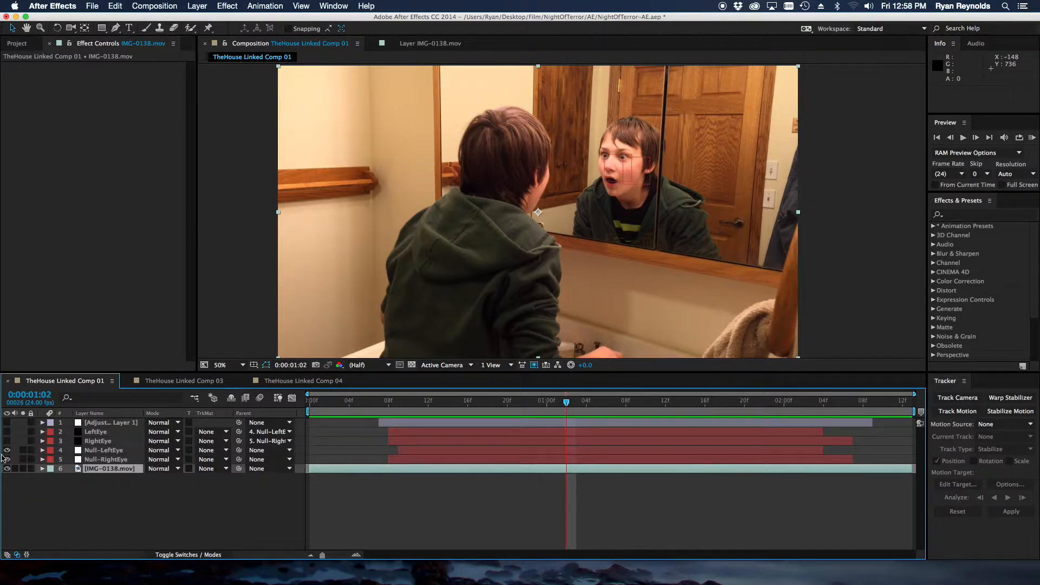
# Scrub the boy's mirror reaction between 0:00:00:18 and 0:00:01:11 to examine his eye movement, ending at 0:00:01:05.
pyautogui.moveTo(6, 431)
pyautogui.mouseDown()
pyautogui.moveTo(7, 441)
pyautogui.moveTo(7, 432)
pyautogui.mouseUp()
pyautogui.click(552, 408)
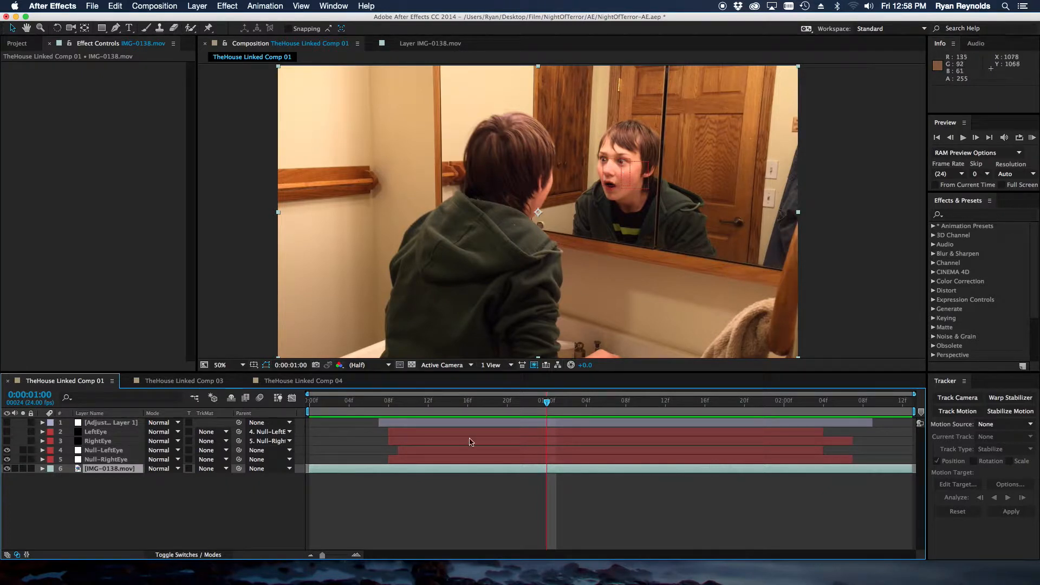
pyautogui.click(624, 404)
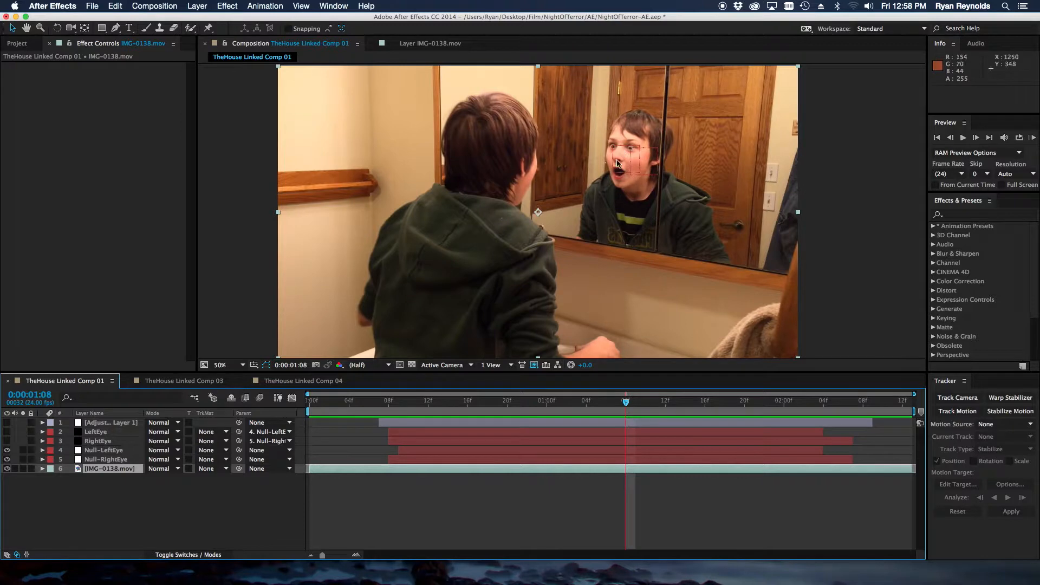
pyautogui.moveTo(644, 402); pyautogui.dragTo(487, 404)
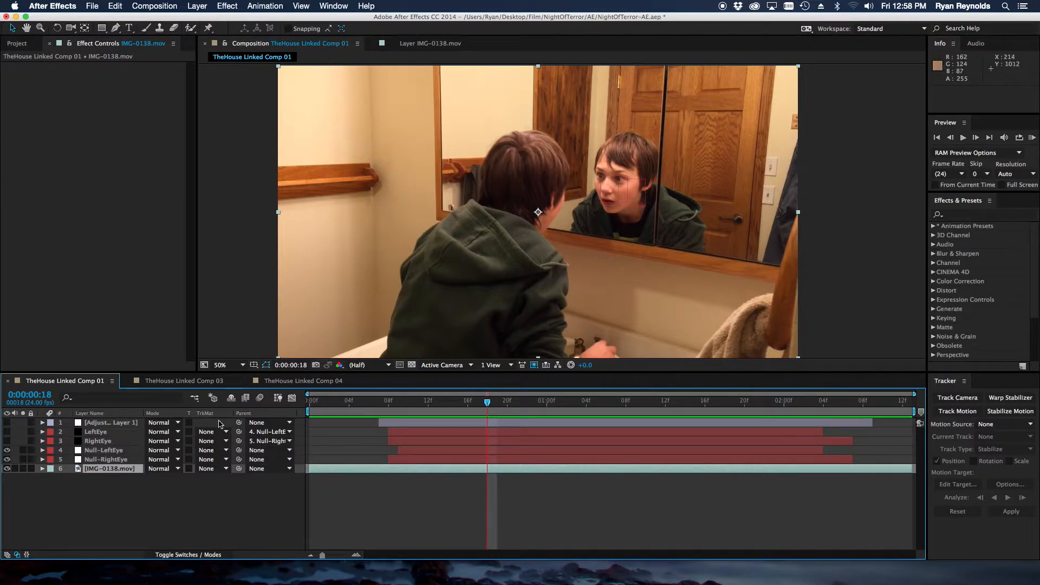
pyautogui.moveTo(627, 408); pyautogui.dragTo(656, 406)
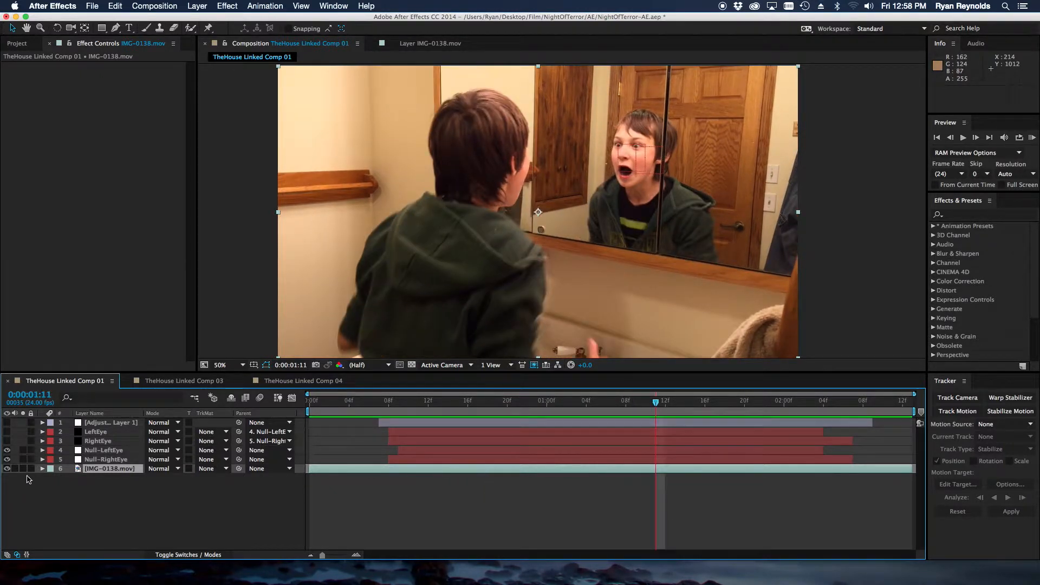
pyautogui.moveTo(600, 410); pyautogui.dragTo(636, 402)
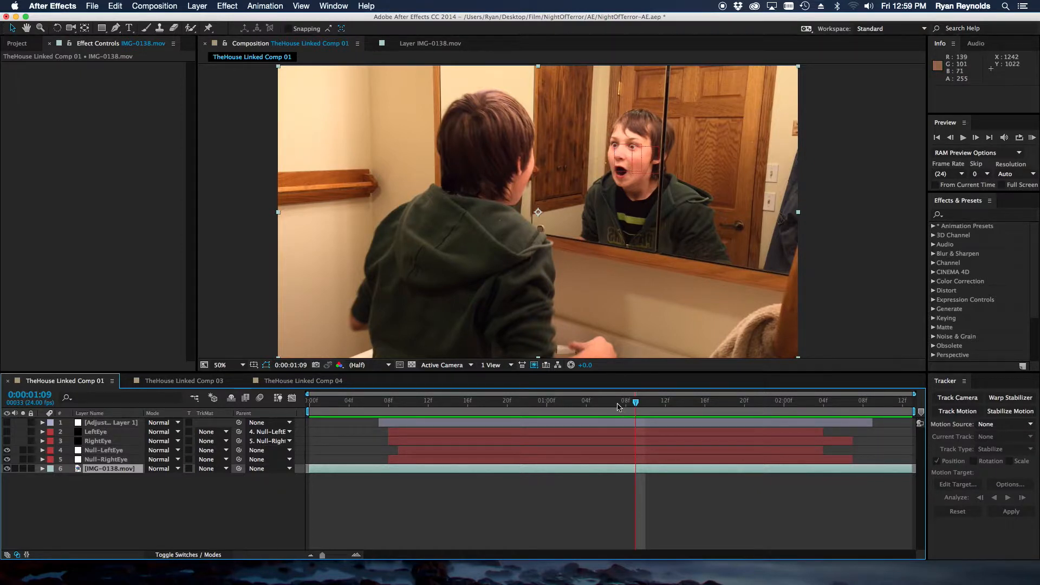
pyautogui.moveTo(618, 406); pyautogui.dragTo(597, 404)
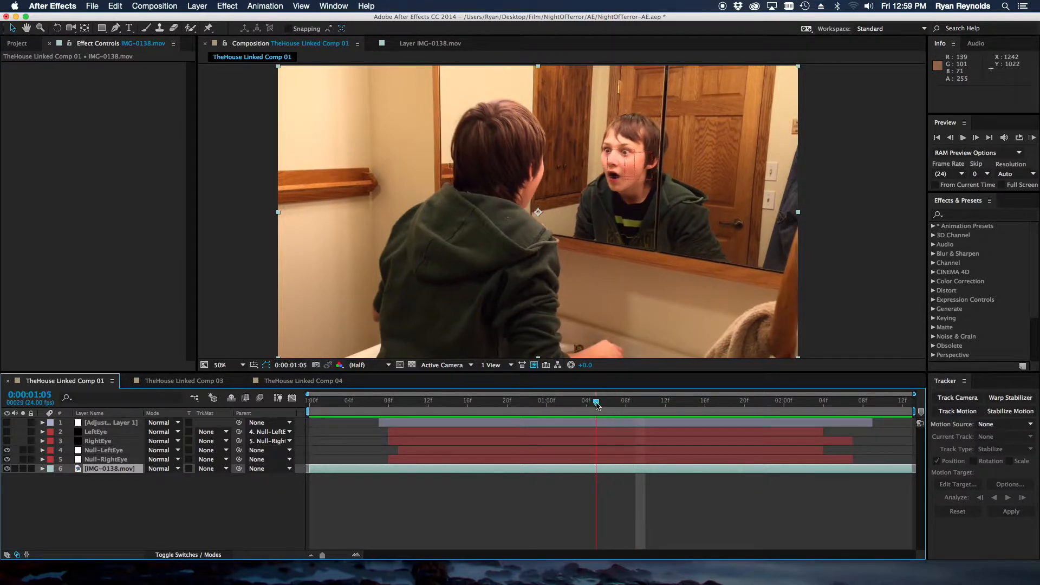
# Show the RightEye layer again and magnify the composition view to 200% on the reflected face.
pyautogui.click(8, 441)
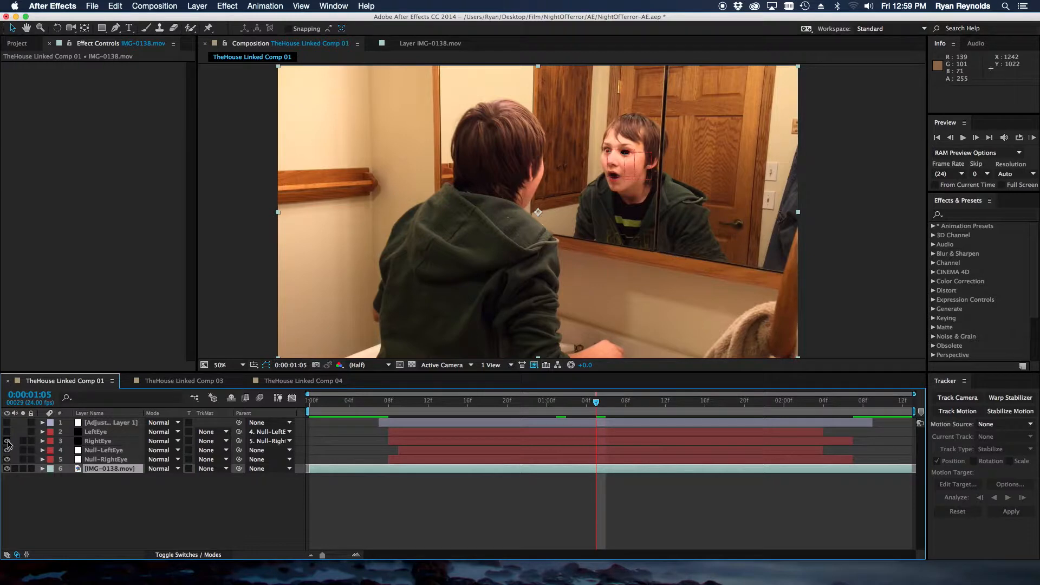
pyautogui.press('z')
pyautogui.click(639, 155)
pyautogui.press('h')
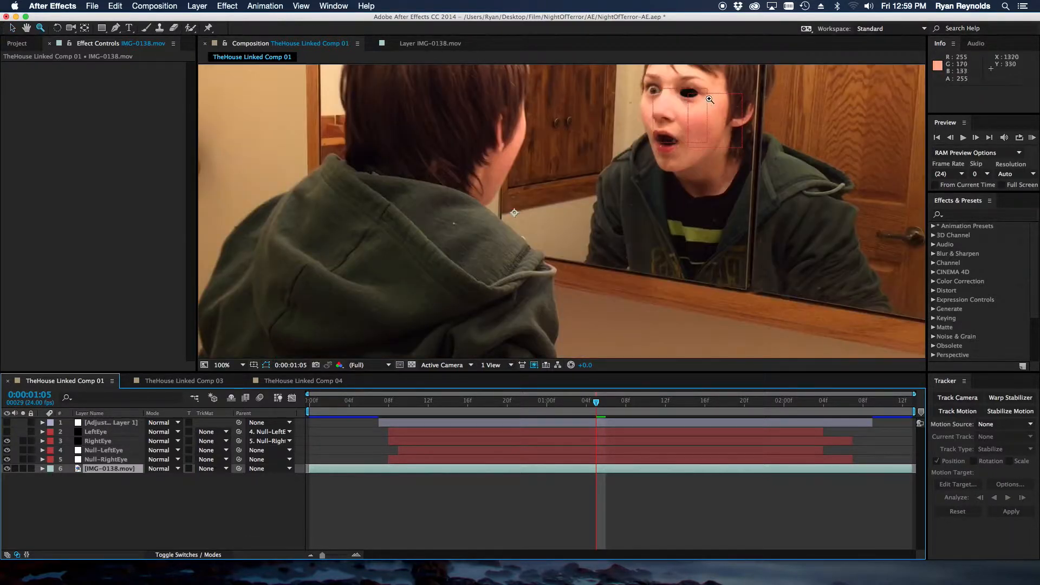
pyautogui.moveTo(694, 103); pyautogui.dragTo(546, 204)
pyautogui.press('z')
pyautogui.click(595, 222)
pyautogui.press('h')
pyautogui.press('v')
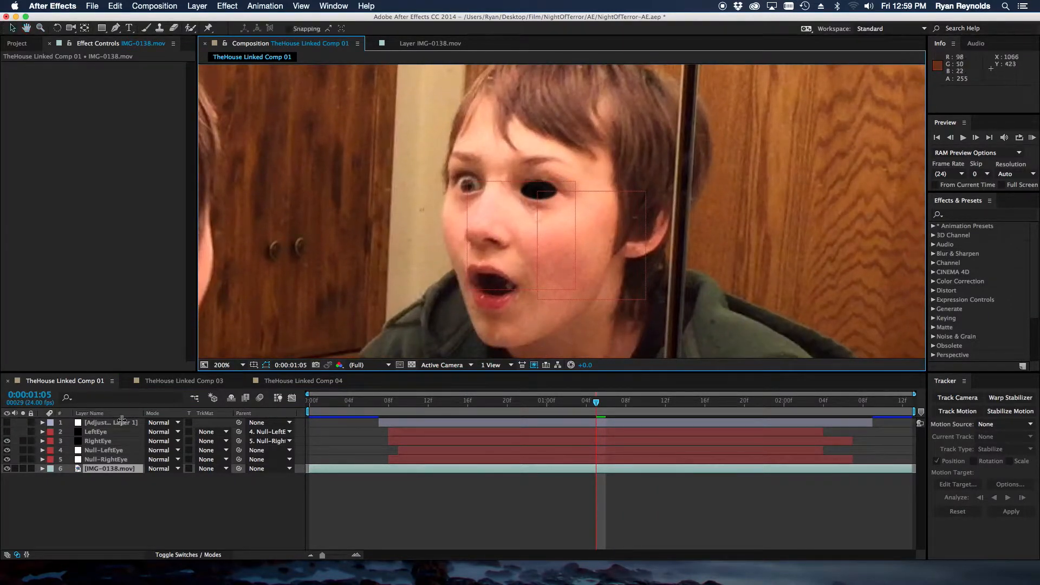
# Select the RightEye layer and scrub back to 0:00:01:03 to examine how its black mask follows the eye.
pyautogui.click(98, 441)
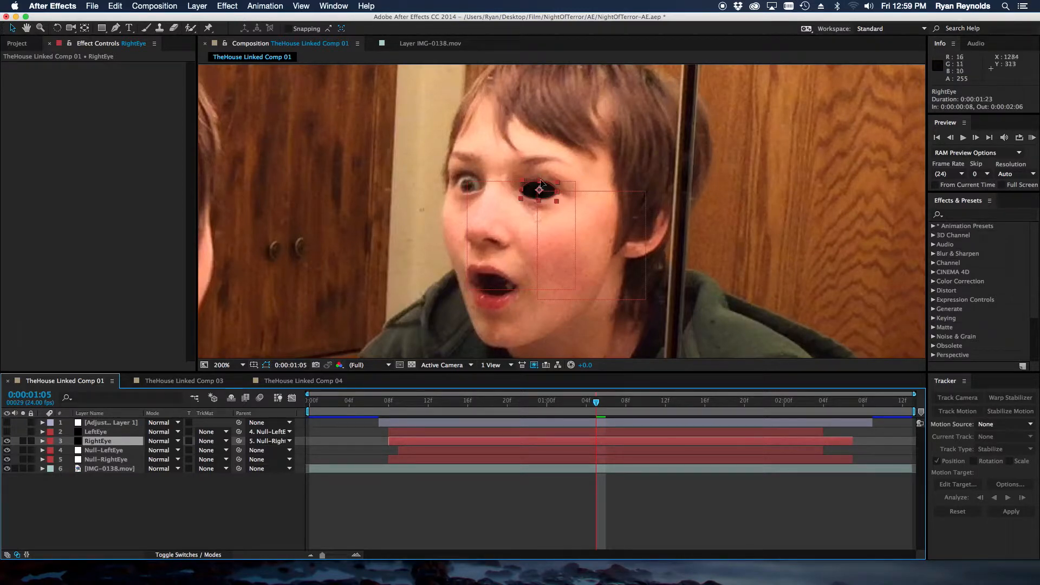
pyautogui.moveTo(594, 406); pyautogui.dragTo(577, 407)
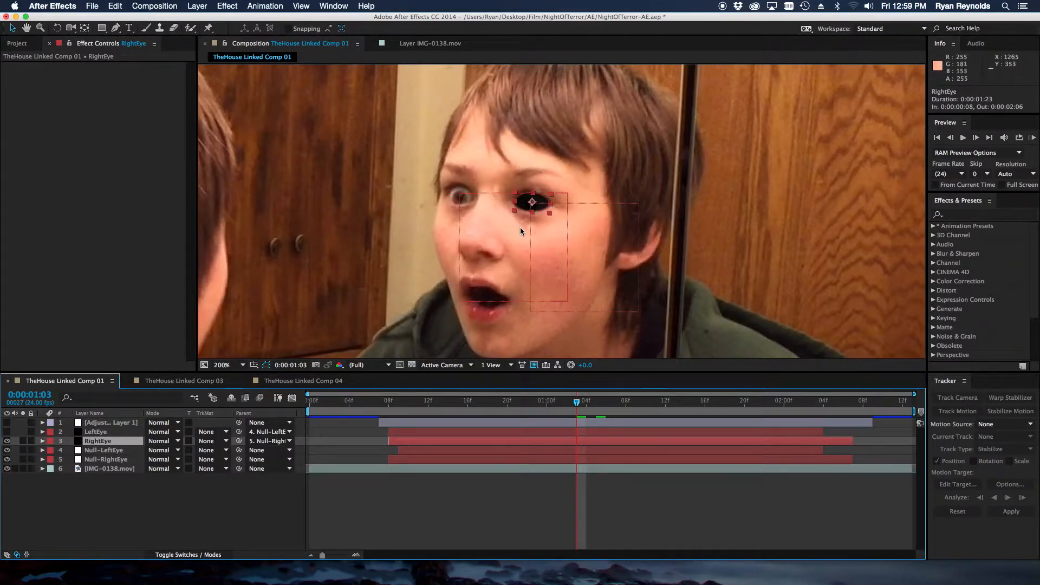
pyautogui.click(136, 342)
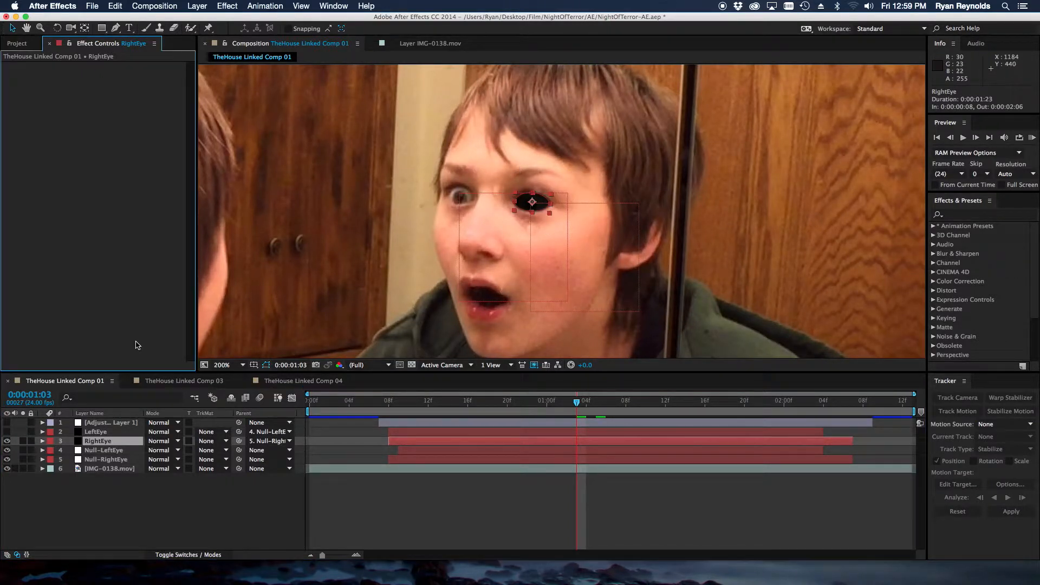
# Deselect the RightEye layer, show the LeftEye layer again, and move the current time to 0:00:00:23.
pyautogui.click(188, 506)
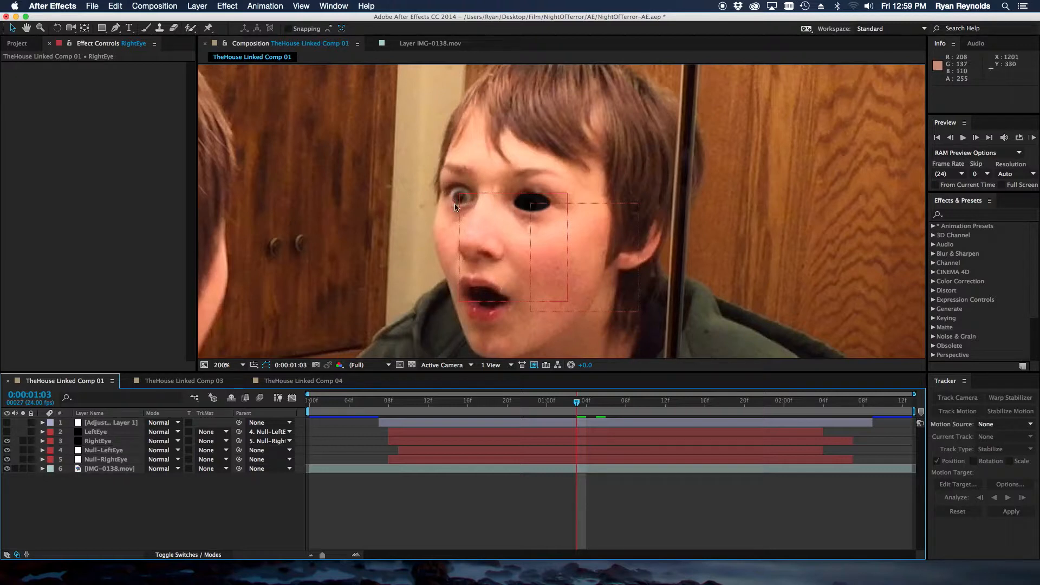
pyautogui.click(7, 432)
pyautogui.moveTo(561, 404); pyautogui.dragTo(539, 408)
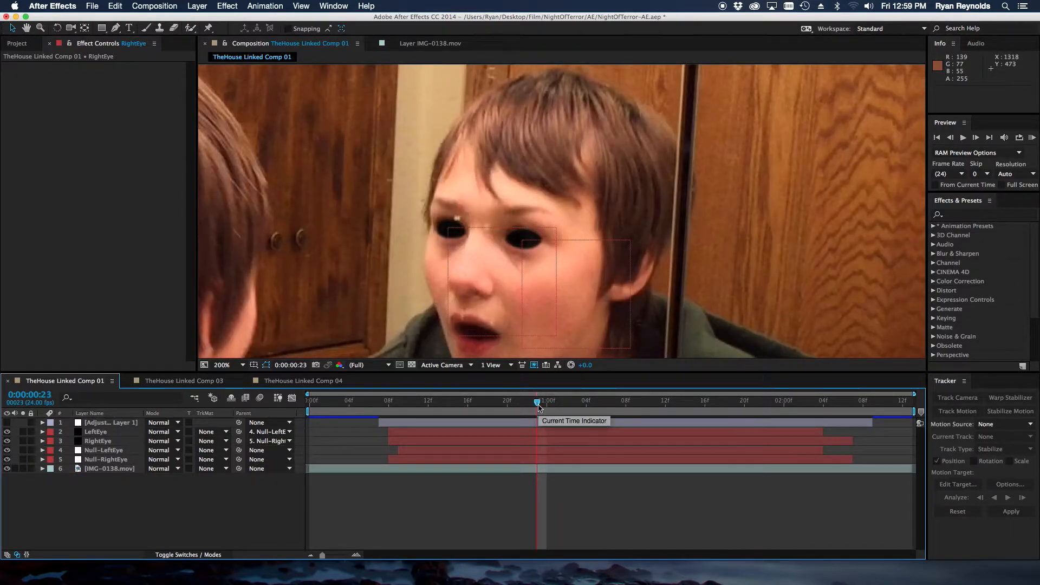
# Step frame by frame from 0:00:00:23 to 0:00:01:14 to examine how both black eye masks follow the face.
pyautogui.press('pagedown')
pyautogui.press('pagedown')
pyautogui.press('pagedown')
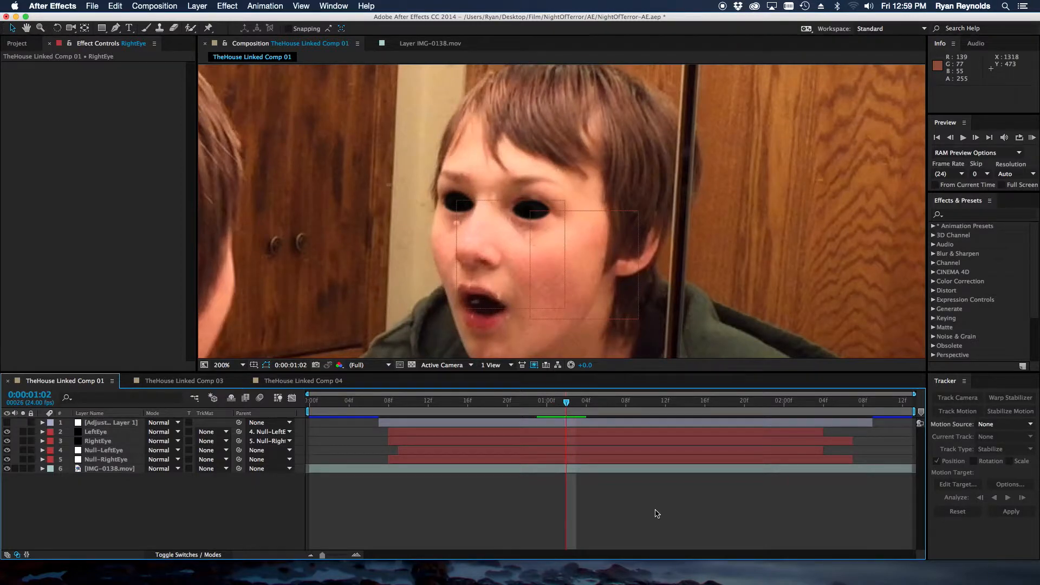
pyautogui.press('pagedown')
pyautogui.press('pagedown')
pyautogui.press('pagedown')
pyautogui.press('pagedown')
pyautogui.press('pagedown')
pyautogui.press('pagedown')
pyautogui.press('pagedown')
pyautogui.press('pagedown')
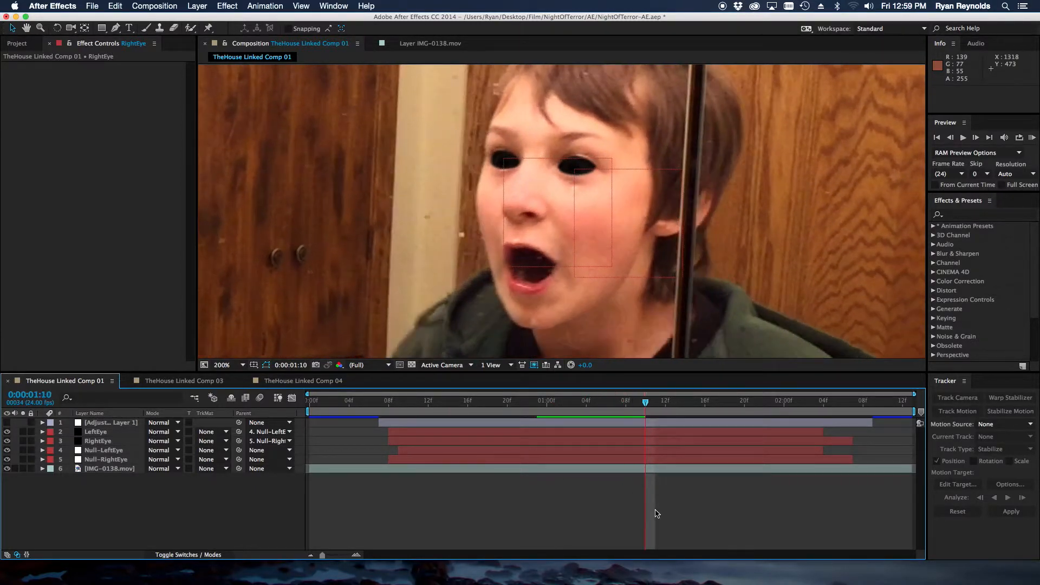
pyautogui.press('pagedown')
pyautogui.press('pagedown')
pyautogui.press('pagedown')
pyautogui.press('pagedown')
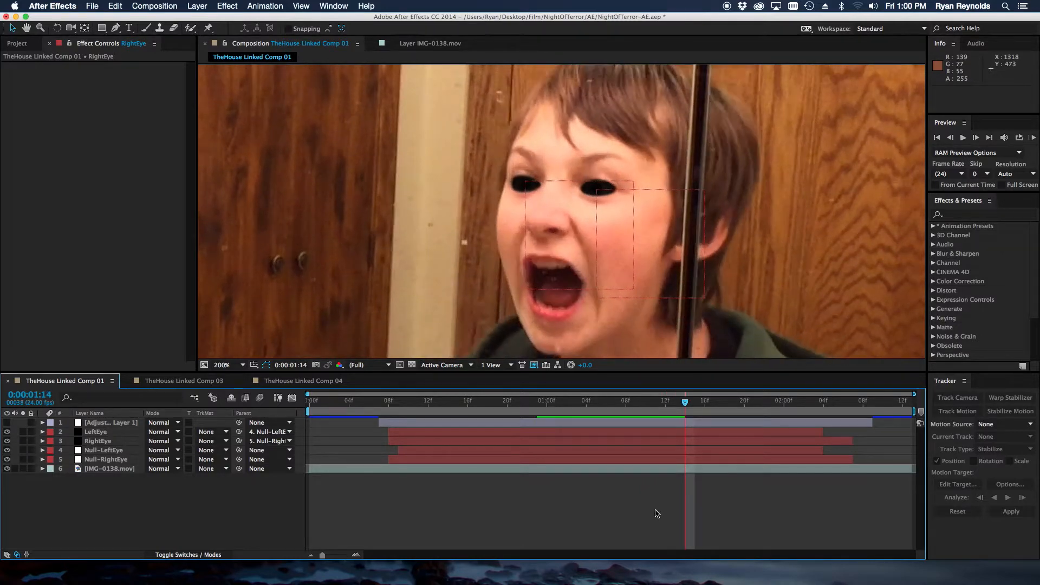
# Return the composition view to 100% and advance to 0:00:01:23 to examine the black eyes at normal size.
pyautogui.press(',')
pyautogui.press('pagedown')
pyautogui.press('pagedown')
pyautogui.press('pagedown')
pyautogui.press('pagedown')
pyautogui.press('pagedown')
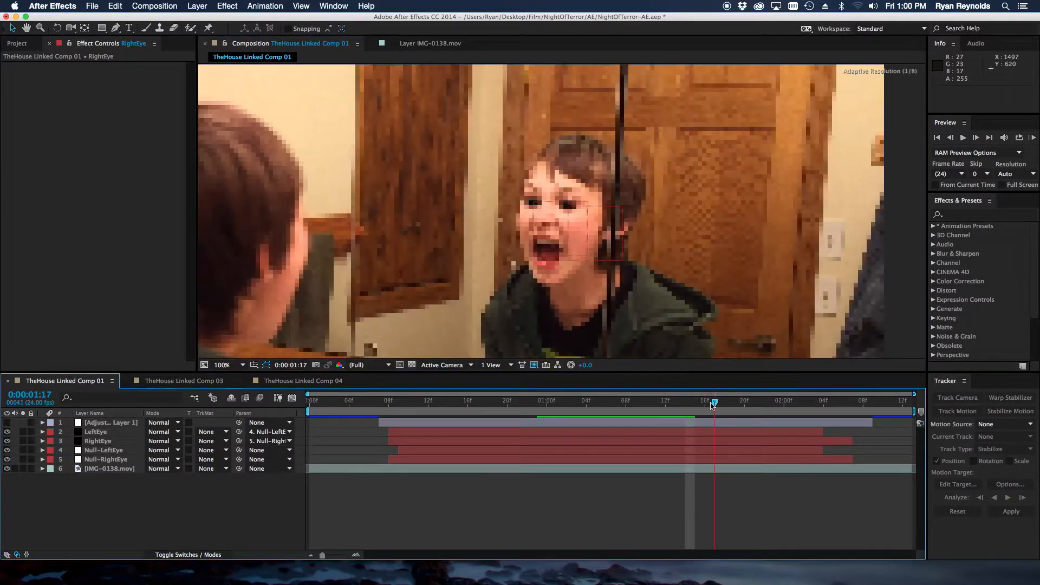
pyautogui.click(775, 404)
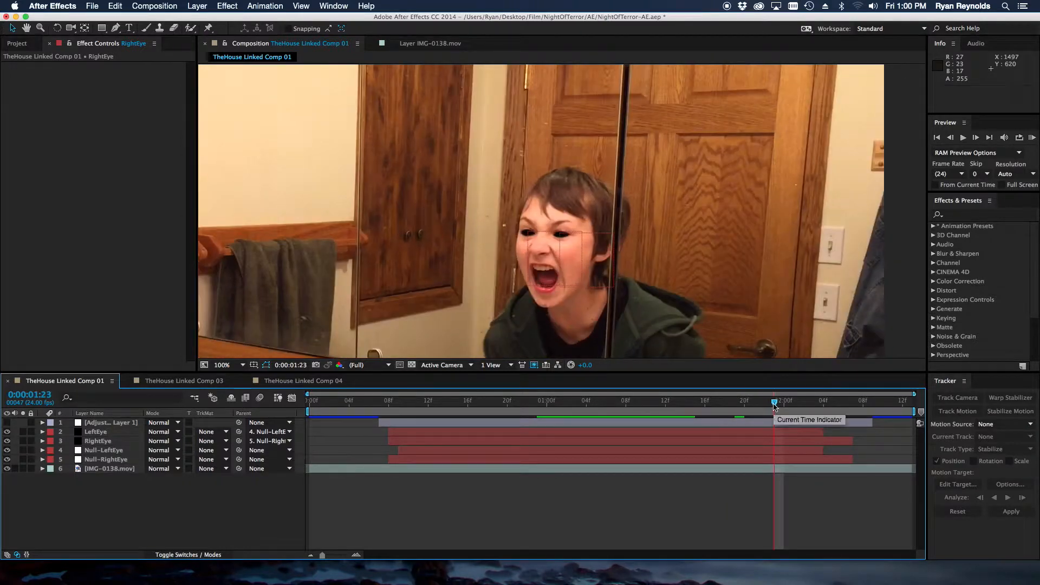
# Show and select Adjustment Layer 1, and go back to 0:00:00:07 where its face masks start.
pyautogui.click(7, 424)
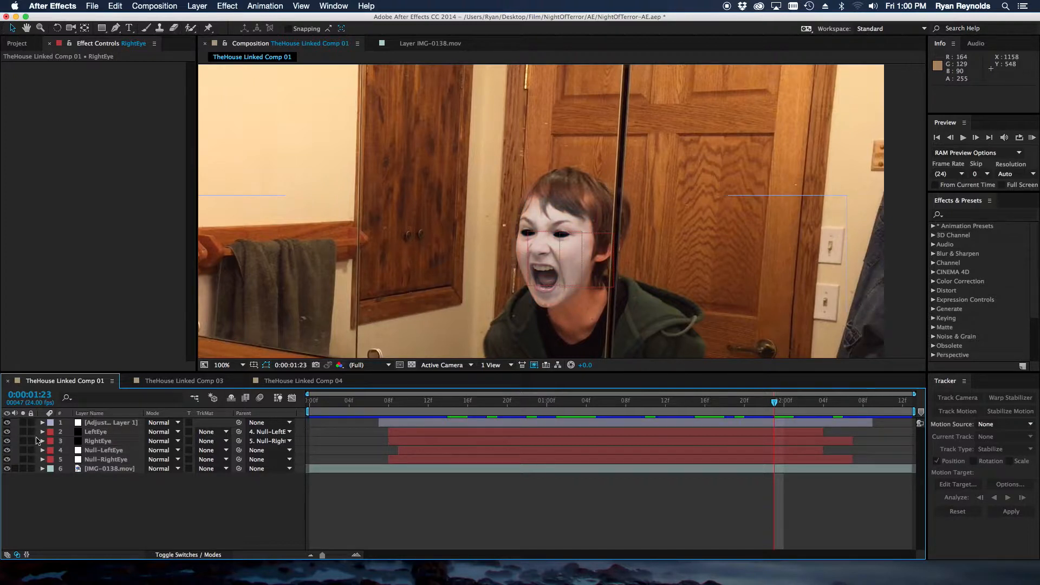
pyautogui.click(108, 425)
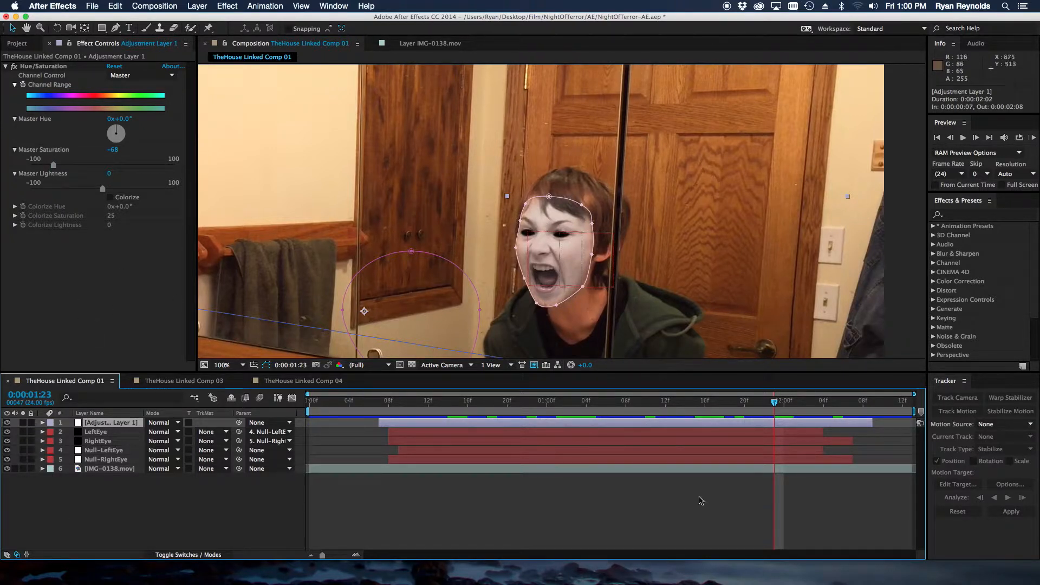
pyautogui.moveTo(684, 404); pyautogui.dragTo(382, 422)
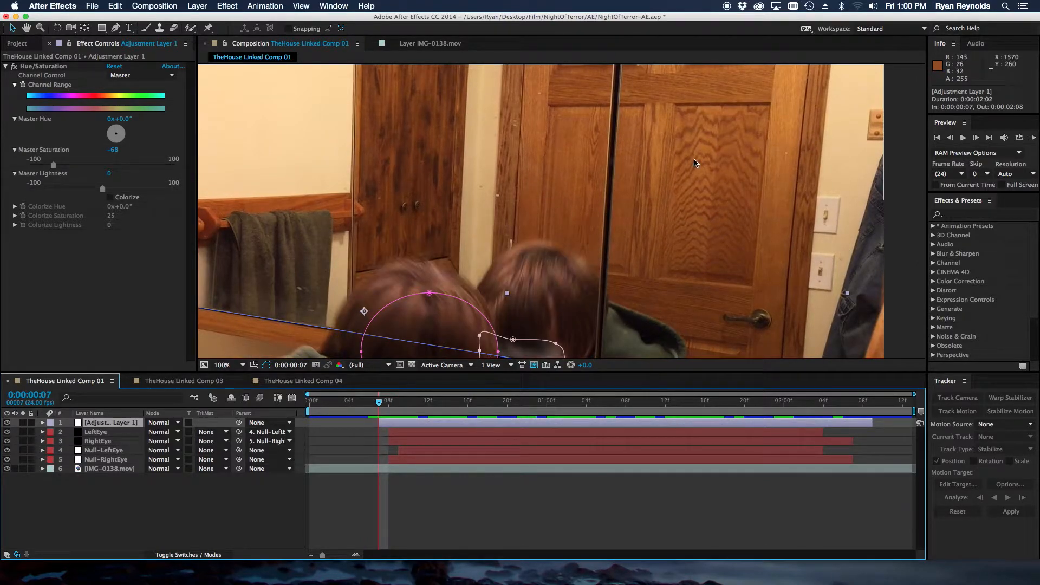
pyautogui.press('space')
pyautogui.moveTo(562, 333); pyautogui.dragTo(557, 244)
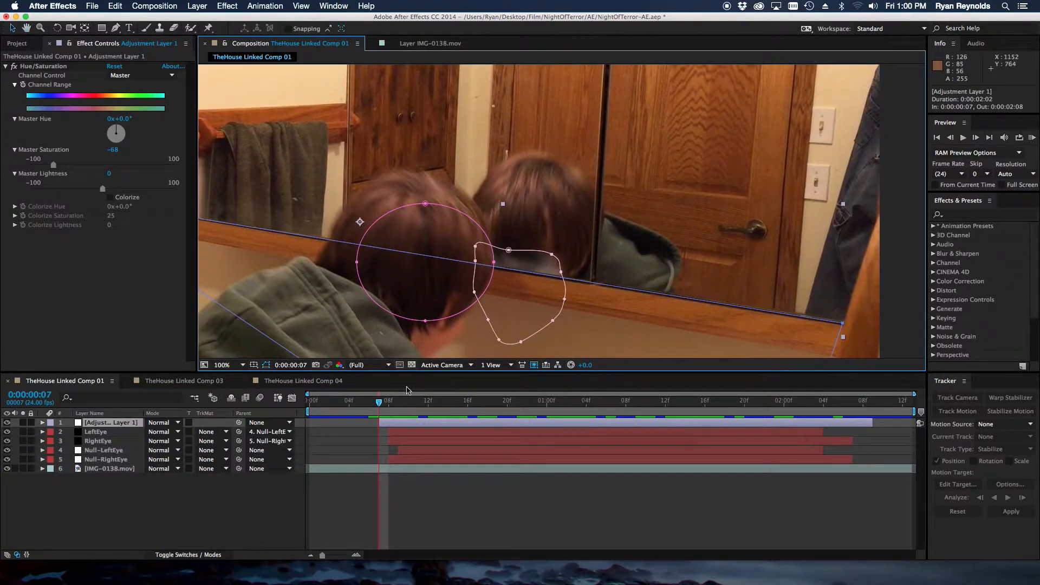
pyautogui.moveTo(380, 408)
pyautogui.mouseDown()
pyautogui.moveTo(391, 411)
pyautogui.moveTo(379, 411)
pyautogui.mouseUp()
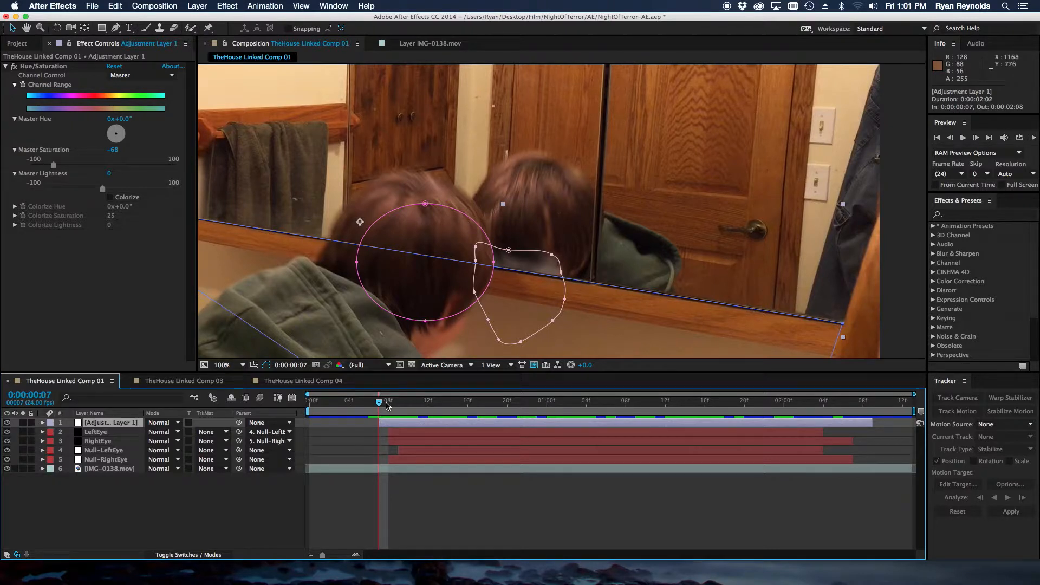
# Scrub to 0:00:00:11 with the layer deselected, reselect Adjustment Layer 1, and play on to examine the whitened face.
pyautogui.click(406, 523)
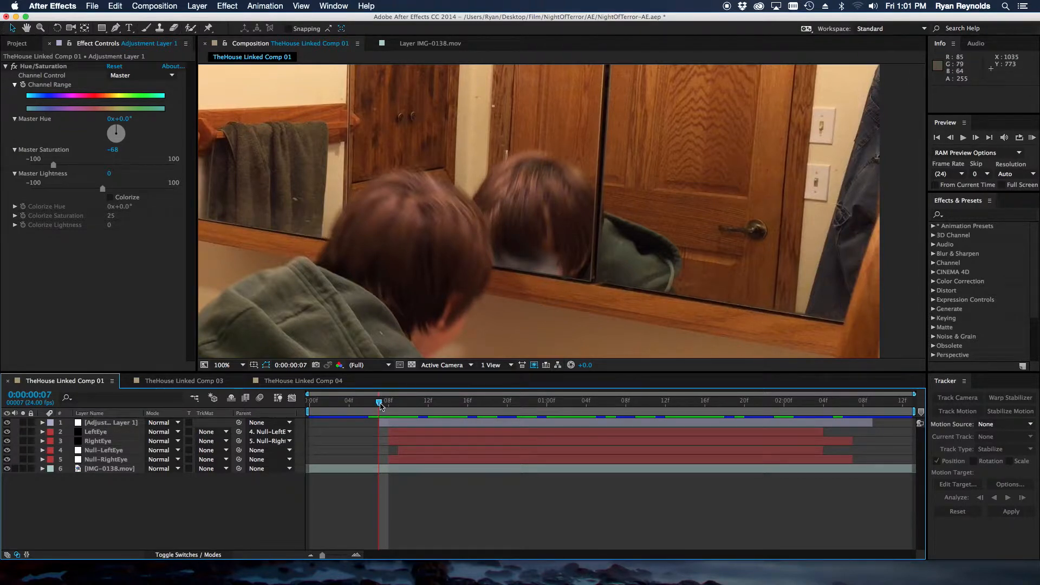
pyautogui.moveTo(387, 407); pyautogui.dragTo(424, 415)
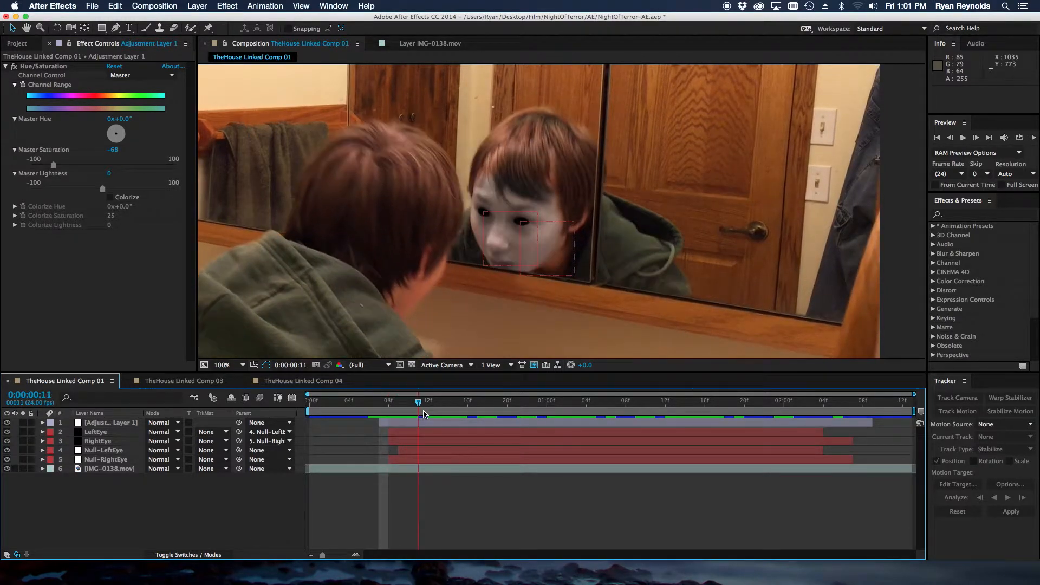
pyautogui.click(113, 423)
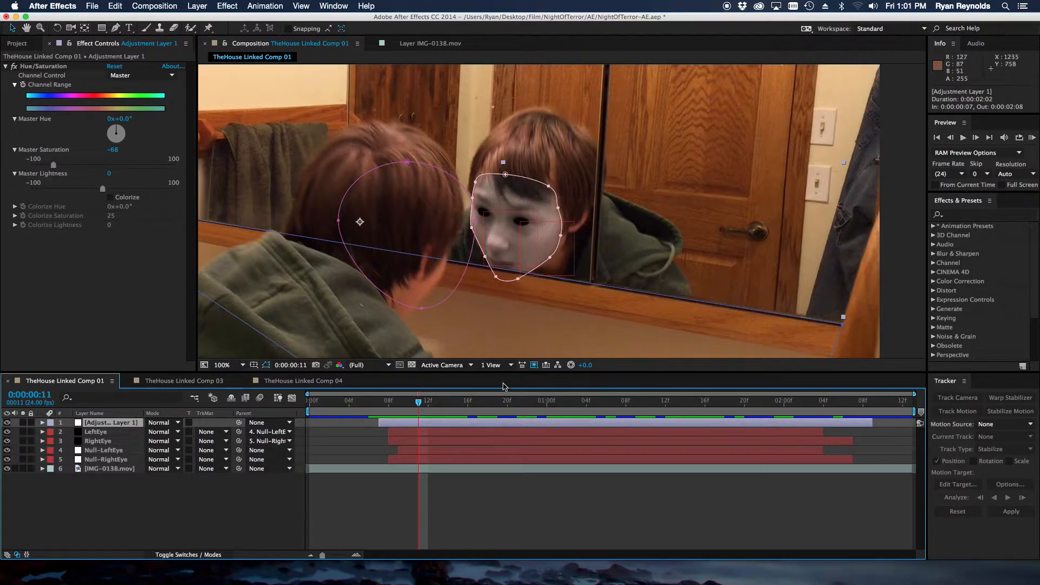
pyautogui.press('space')
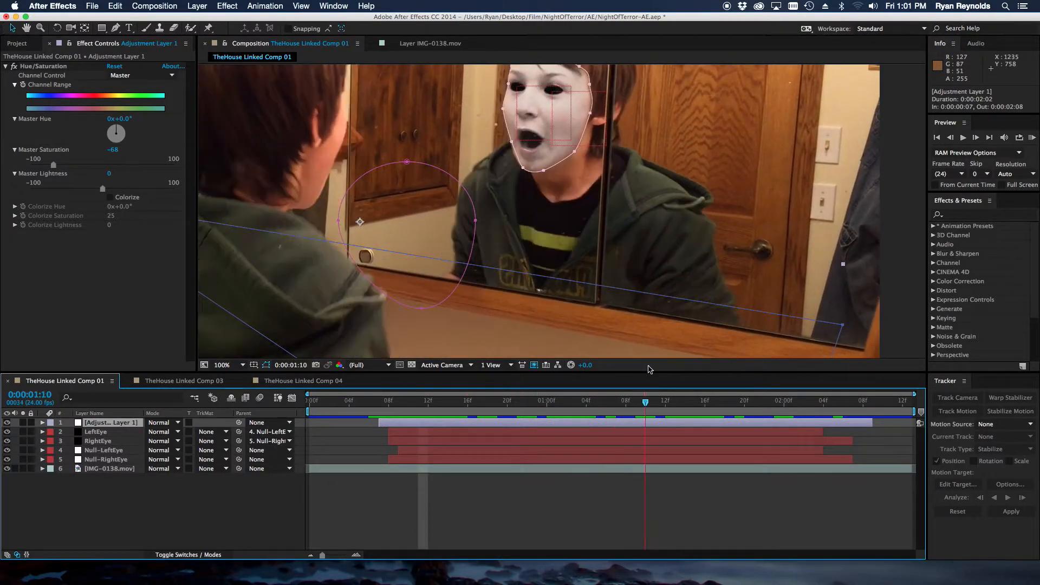
# Scrub Adjustment Layer 1 from 0:00:00:07 to 0:00:00:16 to examine how its masks limit the whitening to the reflected face.
pyautogui.moveTo(445, 398); pyautogui.dragTo(379, 400)
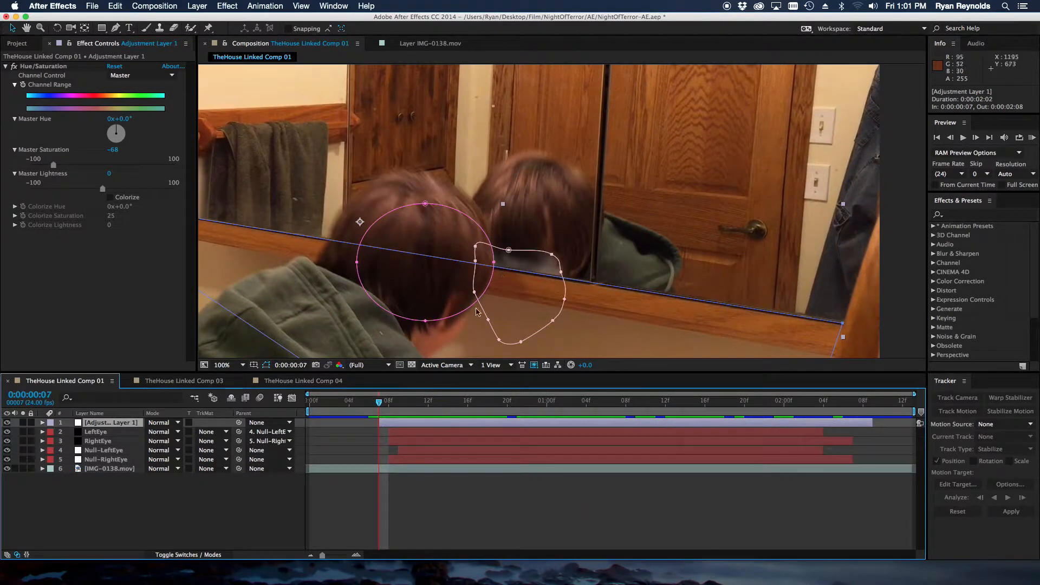
pyautogui.moveTo(379, 402); pyautogui.dragTo(422, 416)
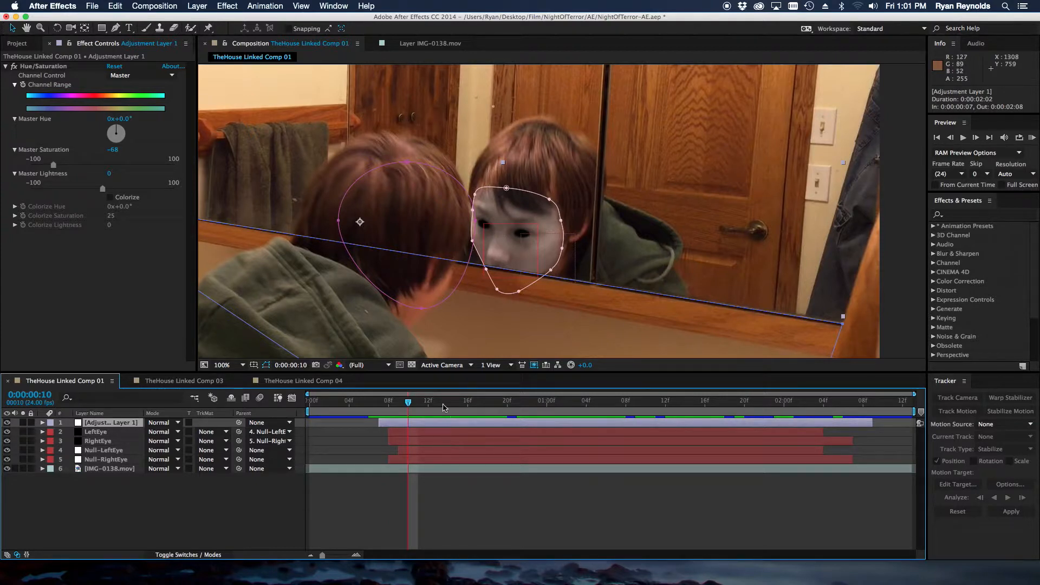
pyautogui.moveTo(410, 405); pyautogui.dragTo(447, 428)
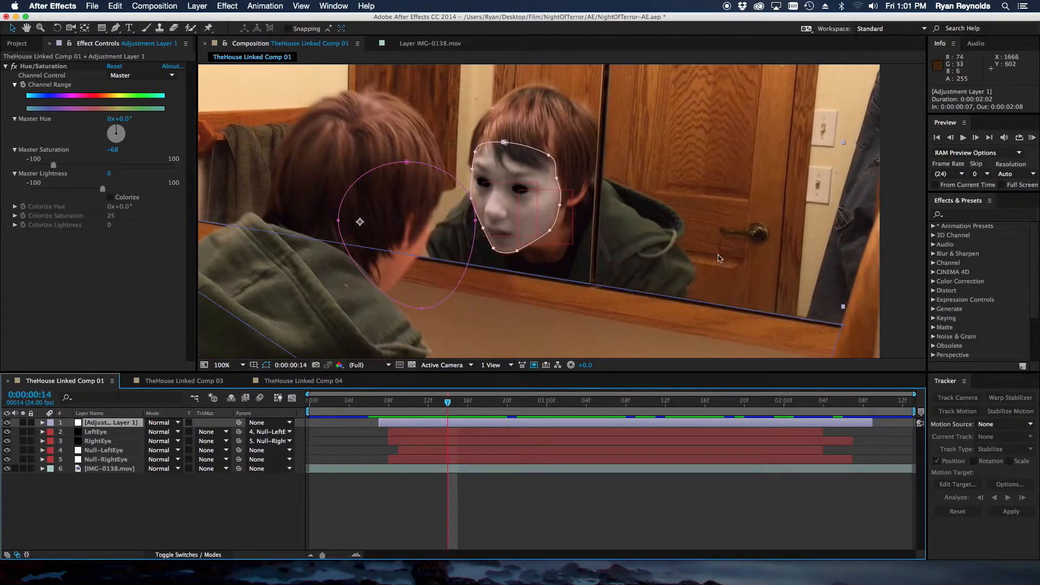
pyautogui.moveTo(448, 407); pyautogui.dragTo(471, 420)
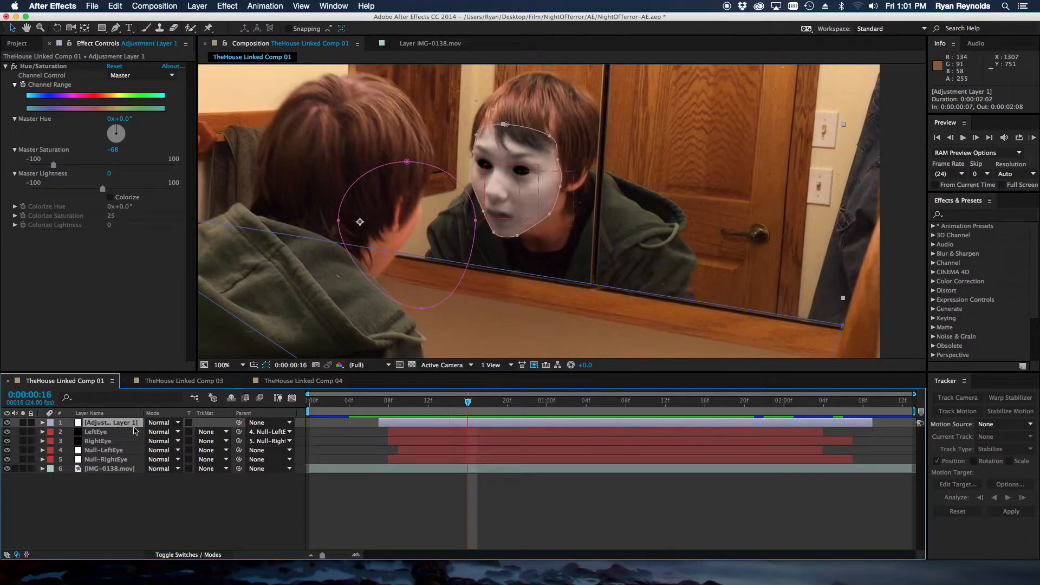
# Expand Adjustment Layer 1's masks, select Mask 3, and scrub between 0:00:00:09 and 0:00:00:21 to examine its keyframed path and opacity.
pyautogui.click(43, 424)
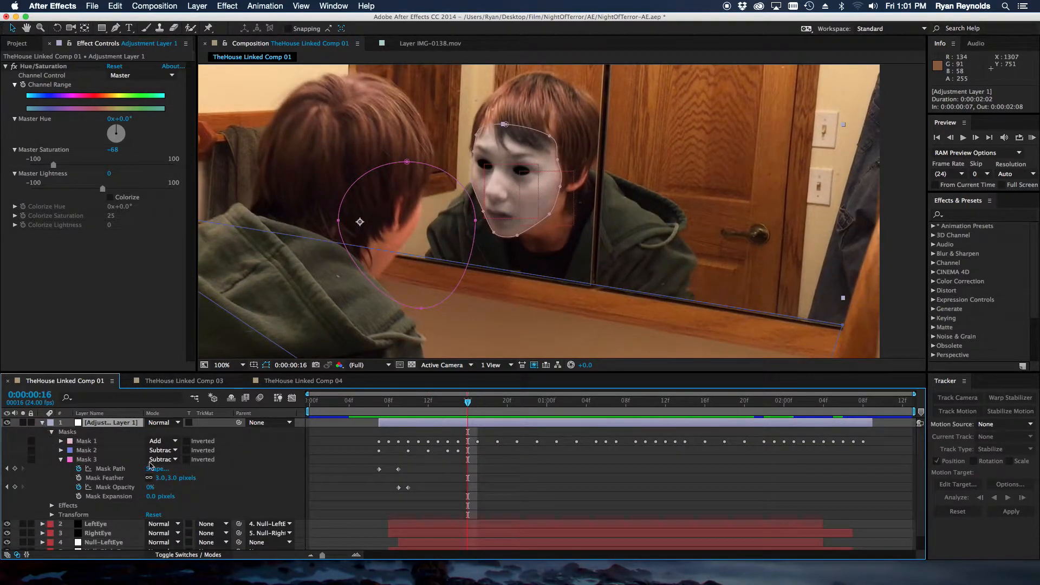
pyautogui.click(87, 461)
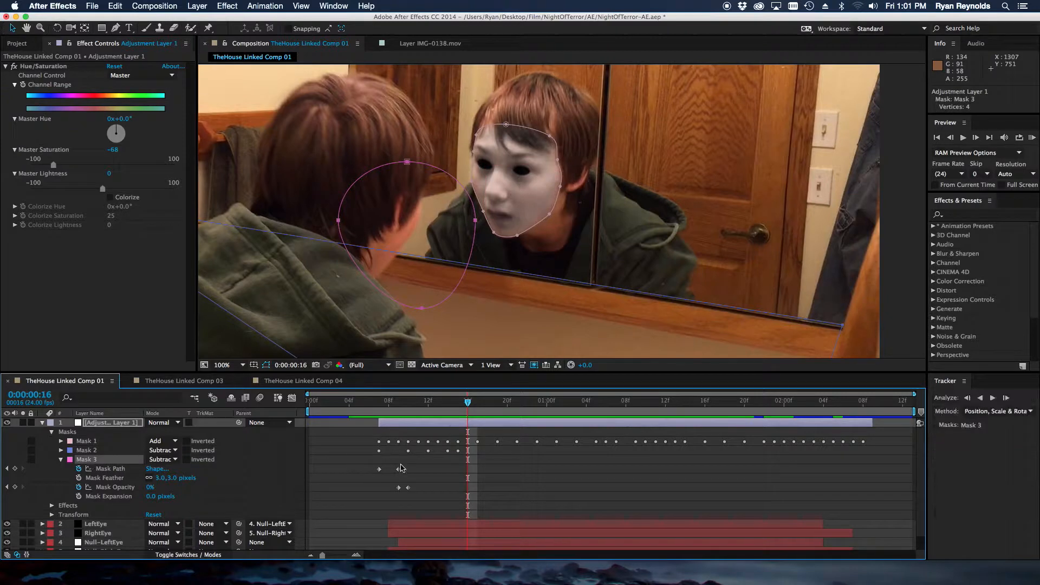
pyautogui.moveTo(463, 408); pyautogui.dragTo(396, 415)
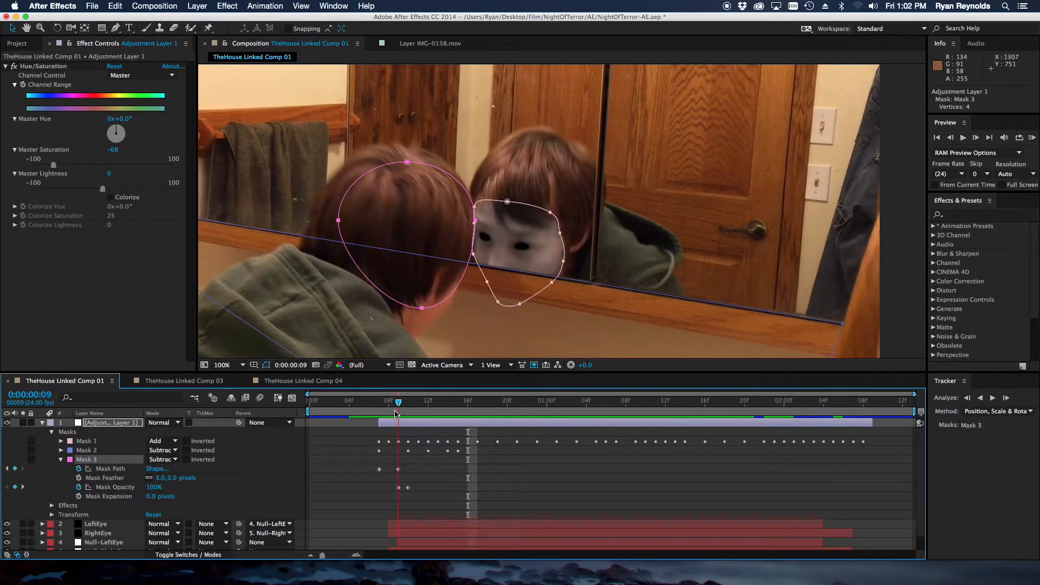
pyautogui.moveTo(399, 415); pyautogui.dragTo(517, 407)
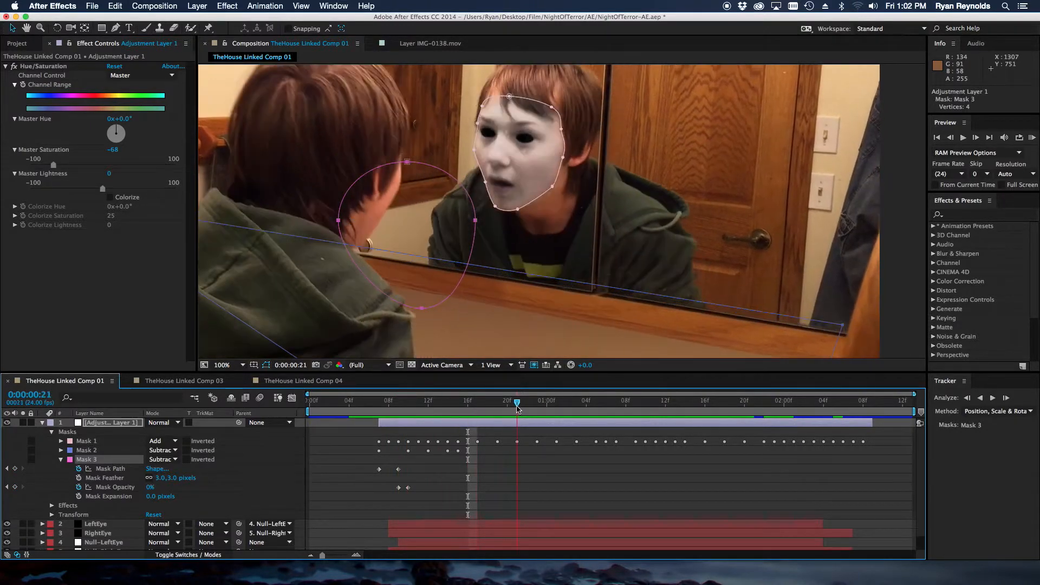
pyautogui.click(62, 460)
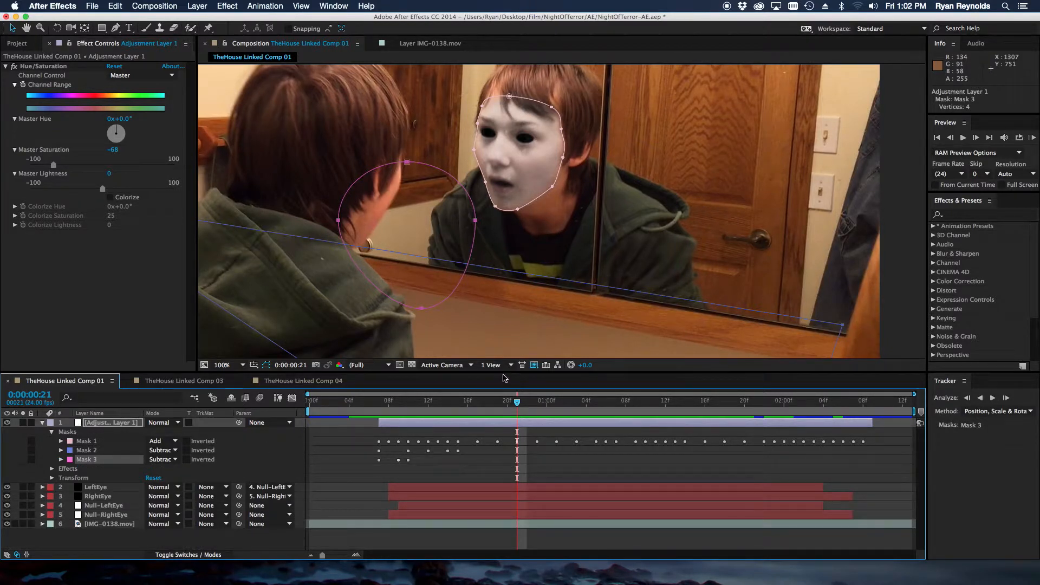
# Scrub from 0:00:00:22 to 0:00:01:20 to examine how the face mask outline follows the reflection.
pyautogui.moveTo(518, 408); pyautogui.dragTo(527, 407)
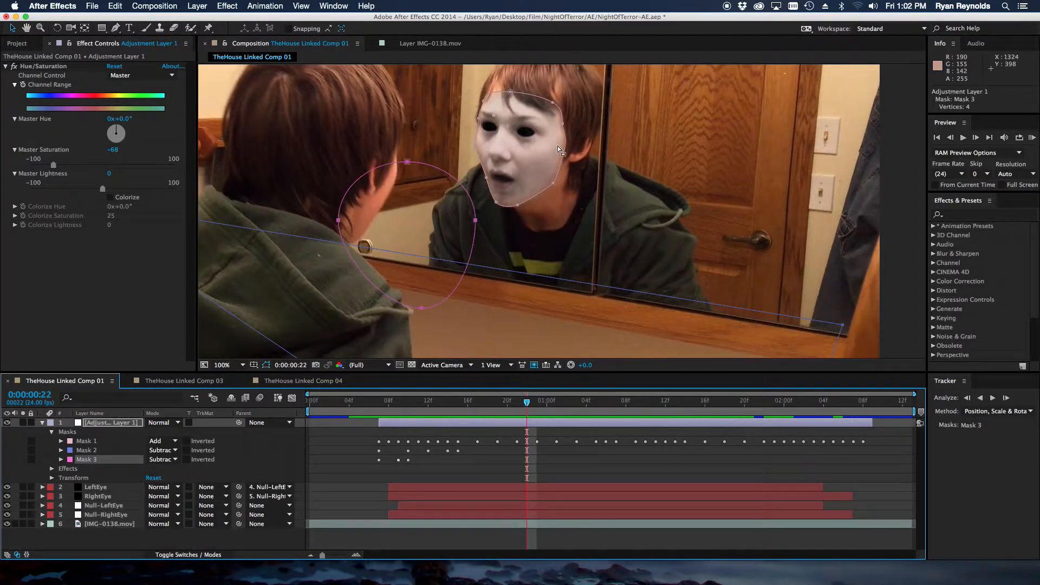
pyautogui.moveTo(563, 146); pyautogui.dragTo(557, 196)
pyautogui.moveTo(534, 404); pyautogui.dragTo(746, 419)
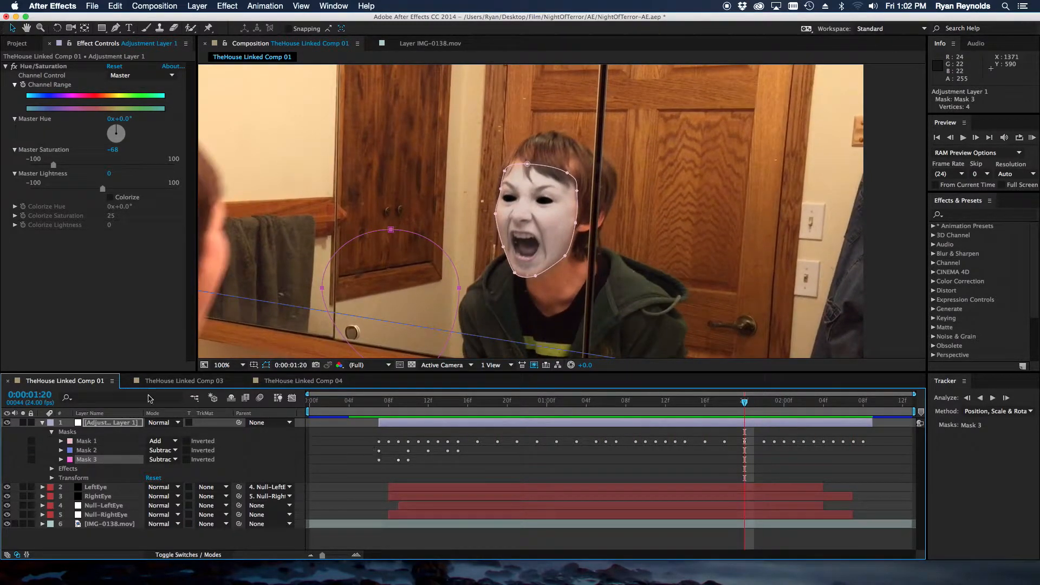
# Deselect the adjustment layer and scrub through 0:00:01:16 to 0:00:02:12 to review the finished face effect without mask outlines.
pyautogui.click(186, 539)
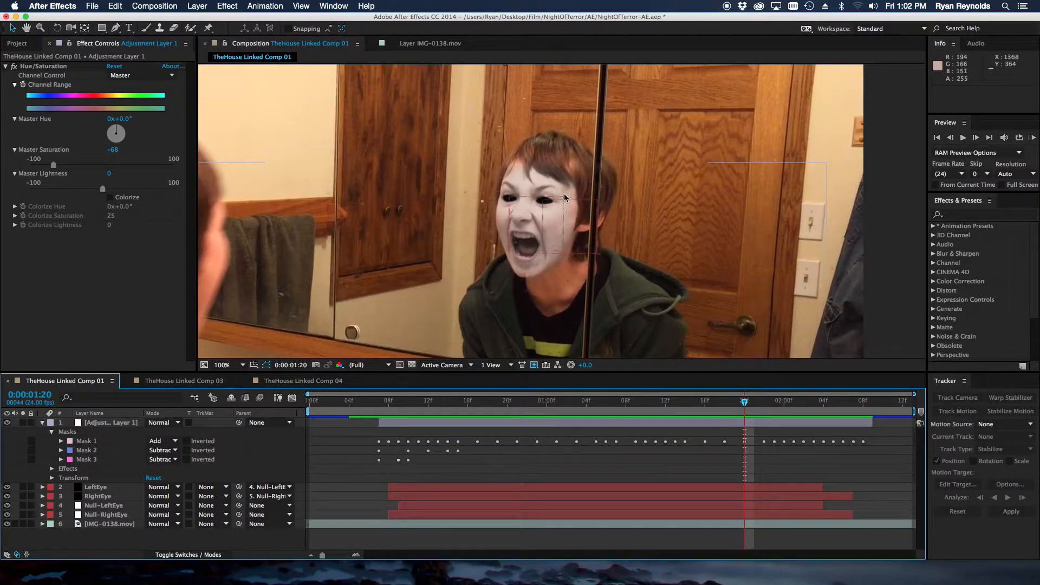
pyautogui.moveTo(516, 408); pyautogui.dragTo(705, 405)
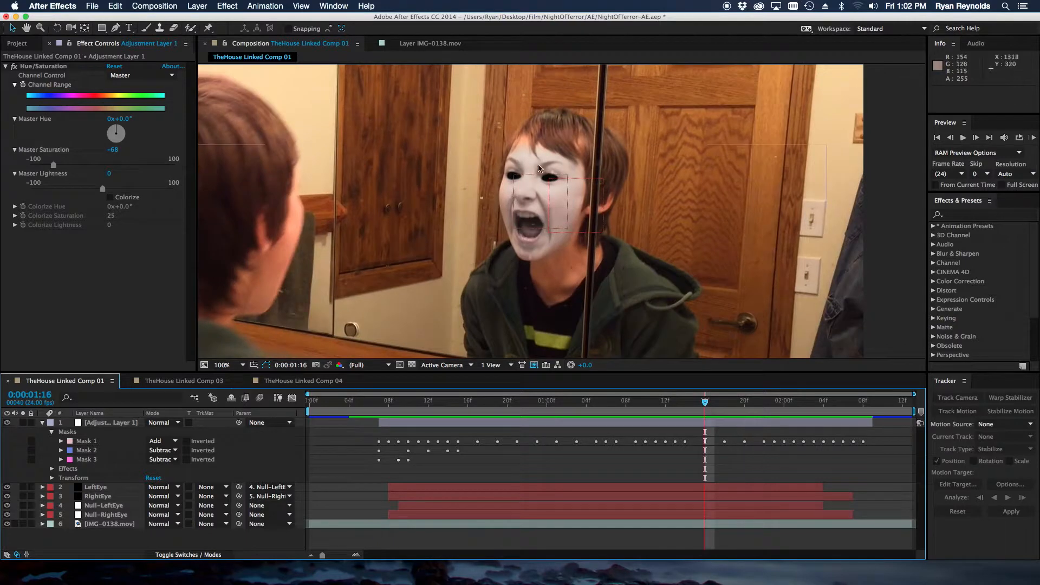
pyautogui.moveTo(731, 405); pyautogui.dragTo(910, 432)
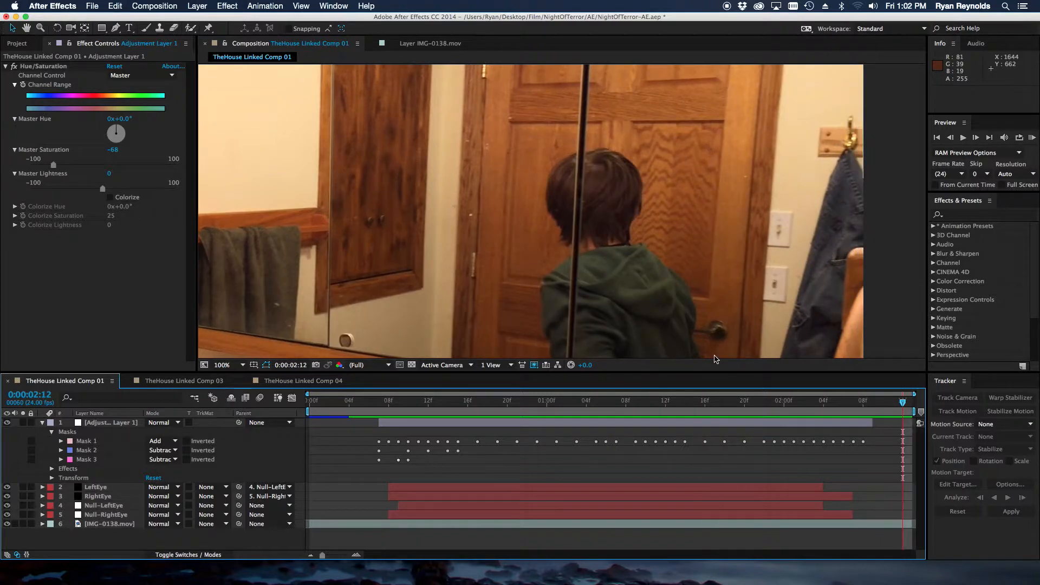
pyautogui.click(579, 410)
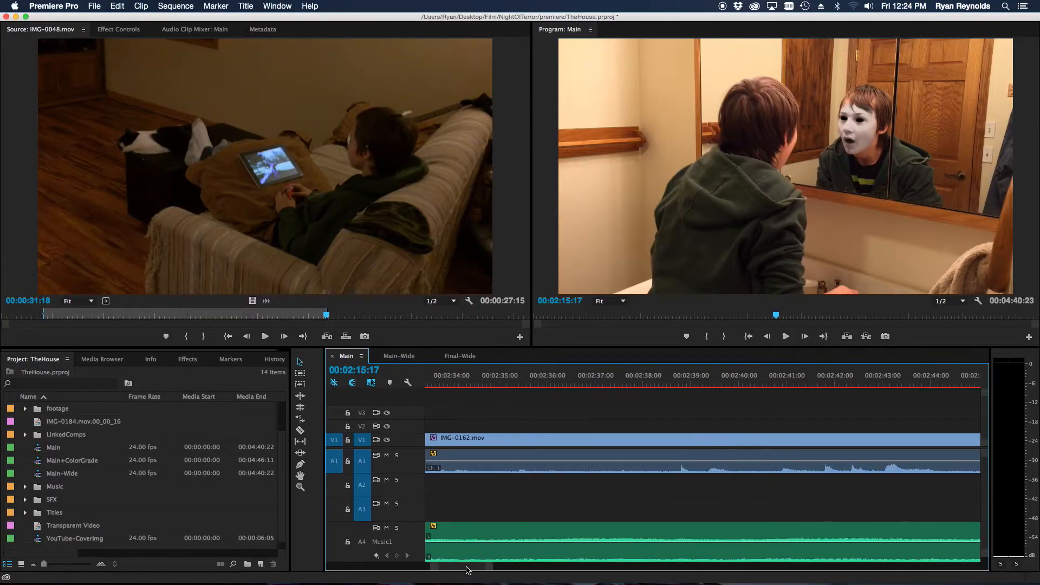
# Switch to Premiere Pro and scrub the Main sequence from 00:00:20:03 to 00:00:27:23, at the end of the IMG-0048.mov clip.
pyautogui.moveTo(468, 570); pyautogui.dragTo(664, 556)
pyautogui.moveTo(535, 567); pyautogui.dragTo(549, 569)
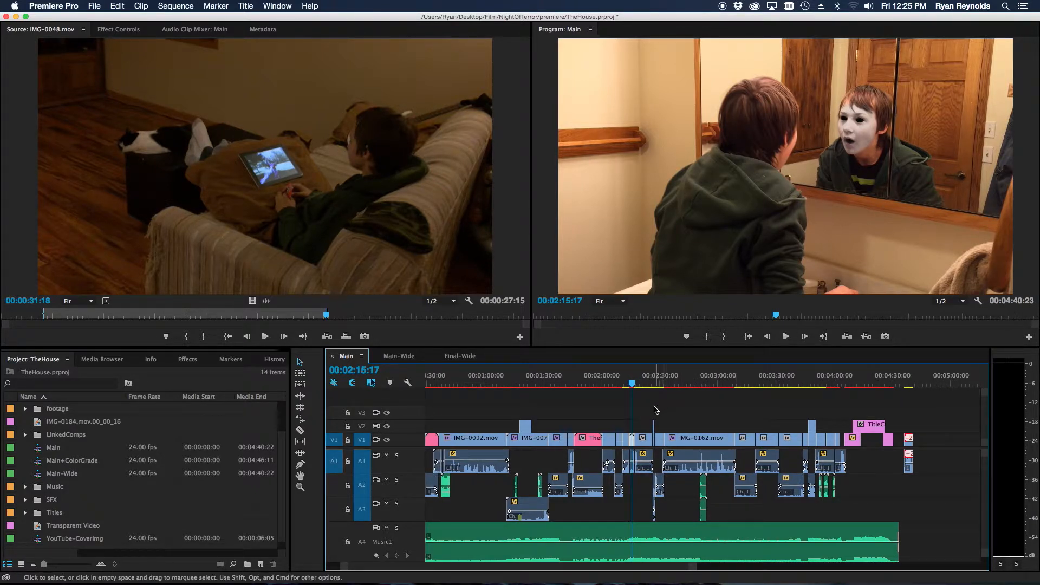
pyautogui.moveTo(568, 567); pyautogui.dragTo(536, 564)
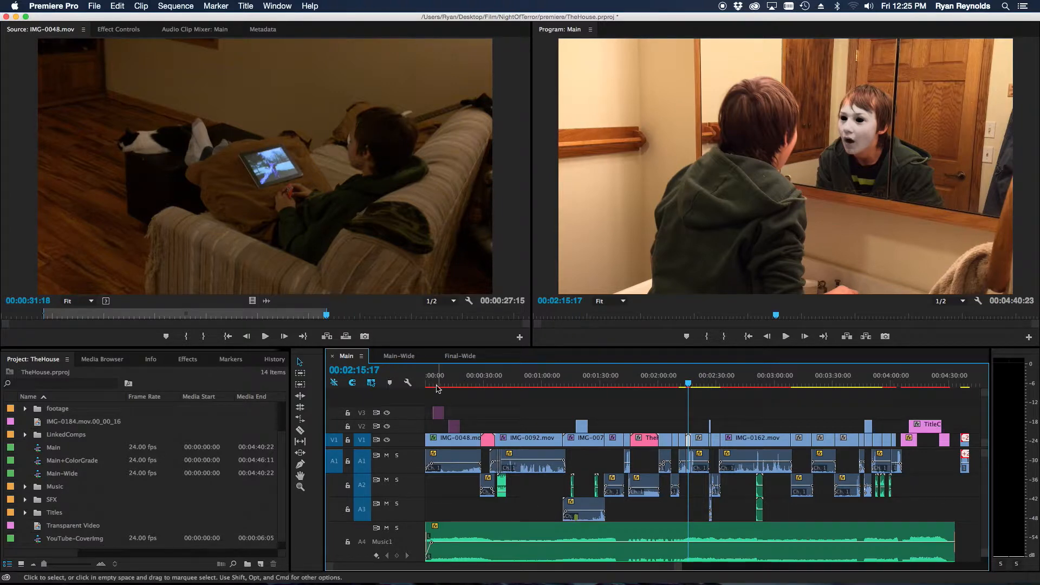
pyautogui.click(465, 382)
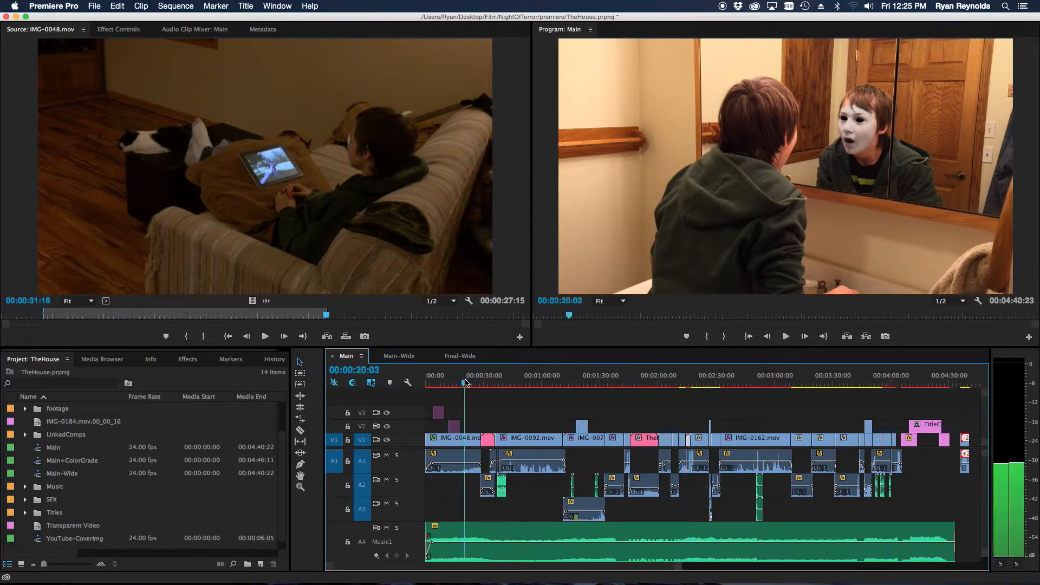
pyautogui.moveTo(466, 382); pyautogui.dragTo(482, 387)
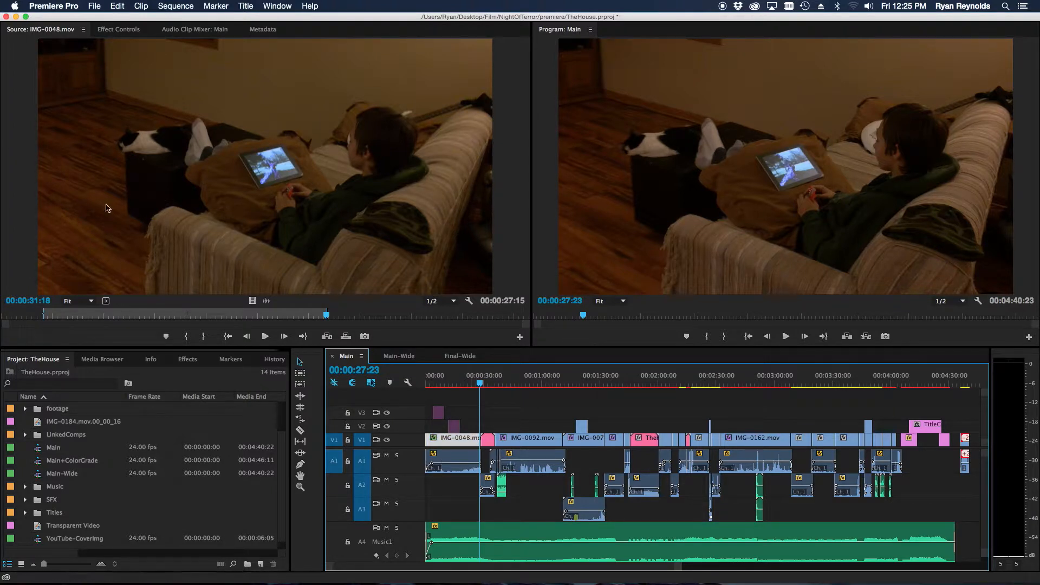
# Examine the Color Balance effect on the IMG-0048.mov, IMG-0092.mov and IMG-0074.mov clips in the Main sequence.
pyautogui.click(122, 29)
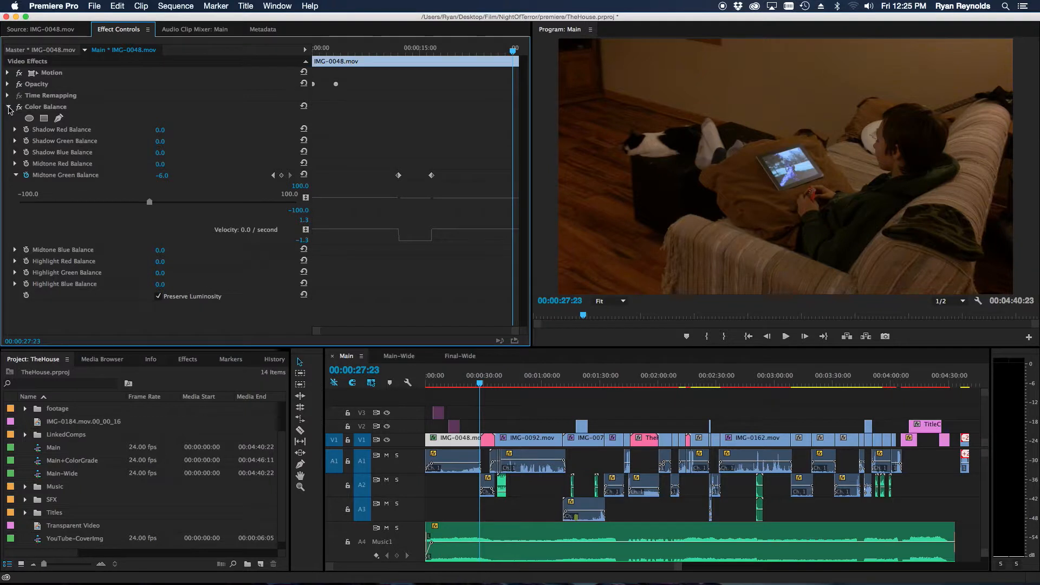
pyautogui.click(8, 107)
pyautogui.click(528, 381)
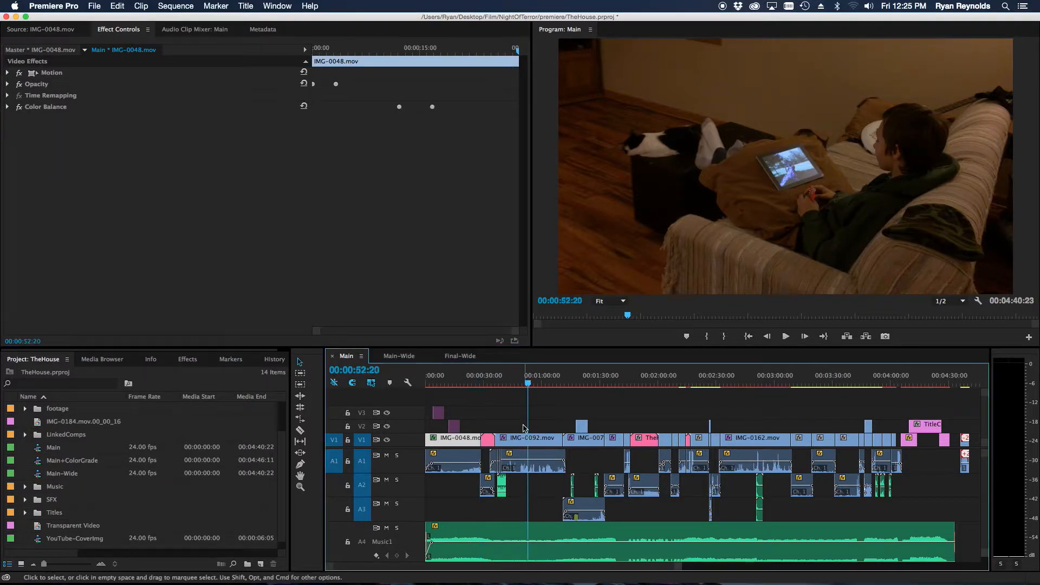
pyautogui.click(524, 440)
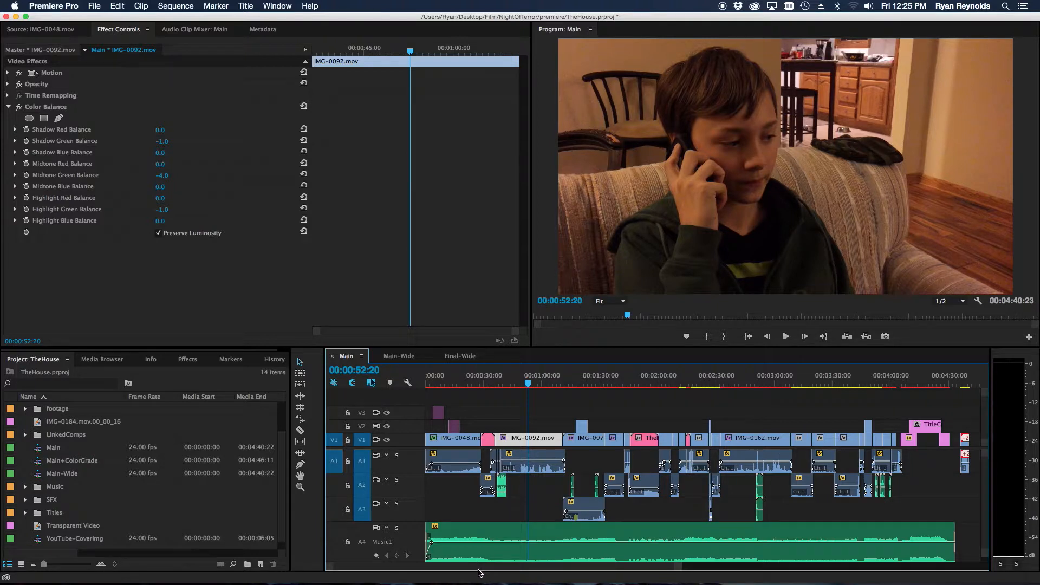
pyautogui.hscroll(1, 480, 560)
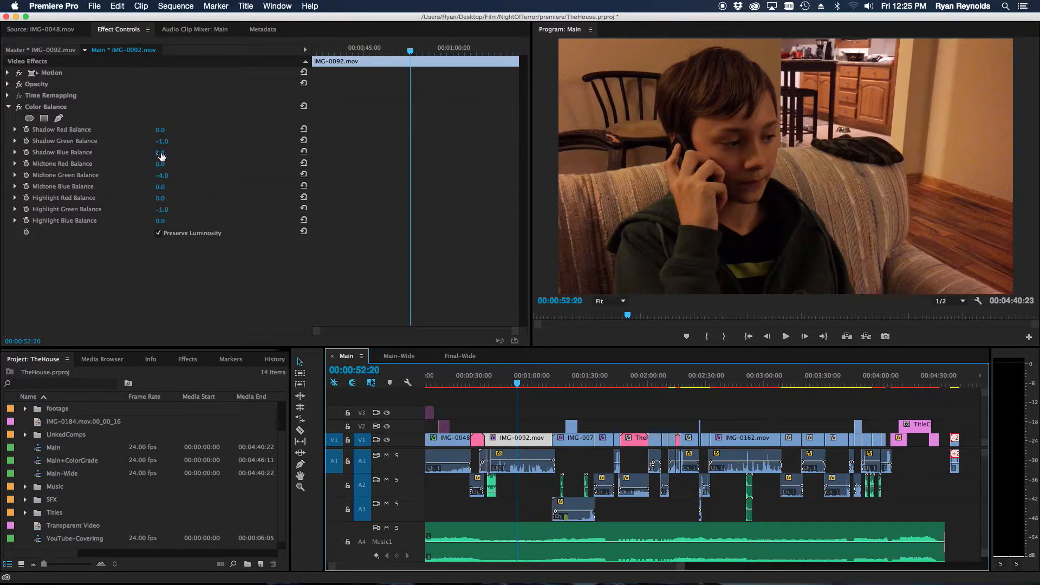
pyautogui.press('Down')
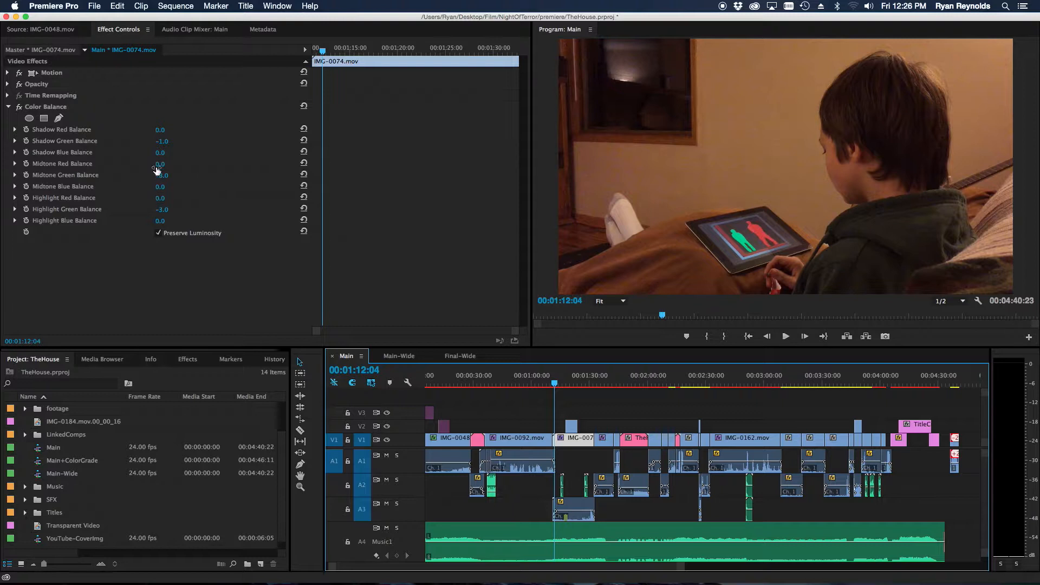
# Select IMG-0084.mov and scrub from 00:01:36:19 to 00:01:40:05 to examine its Brightness & Contrast effects and brightness shifts.
pyautogui.click(603, 388)
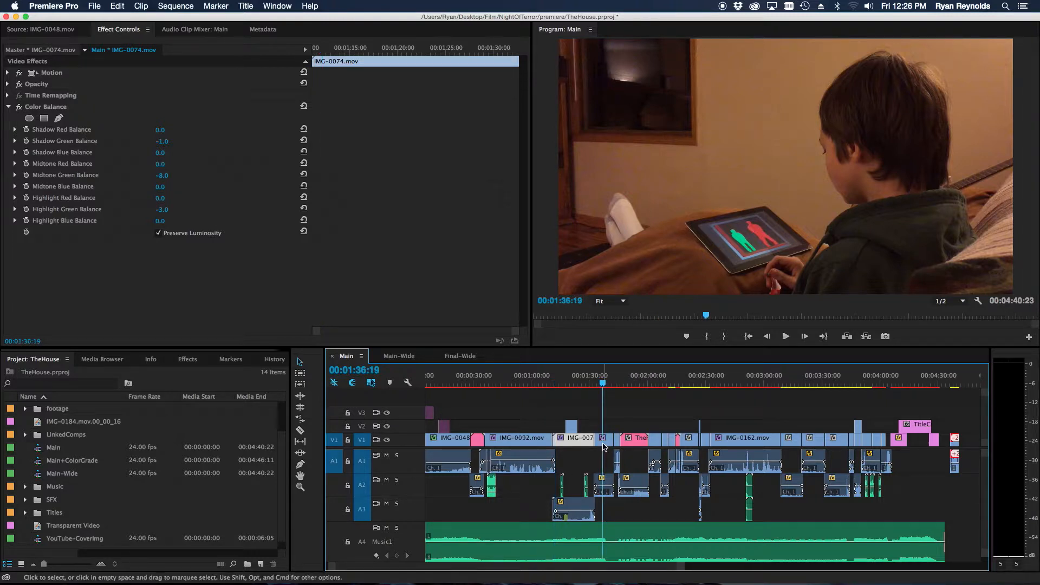
pyautogui.click(604, 442)
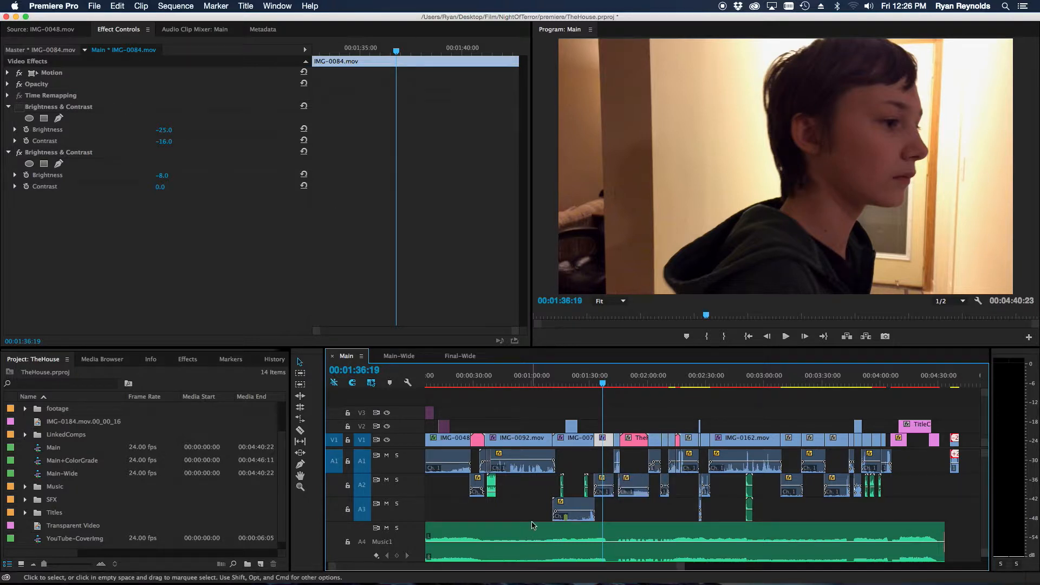
pyautogui.click(604, 385)
pyautogui.moveTo(604, 385); pyautogui.dragTo(607, 385)
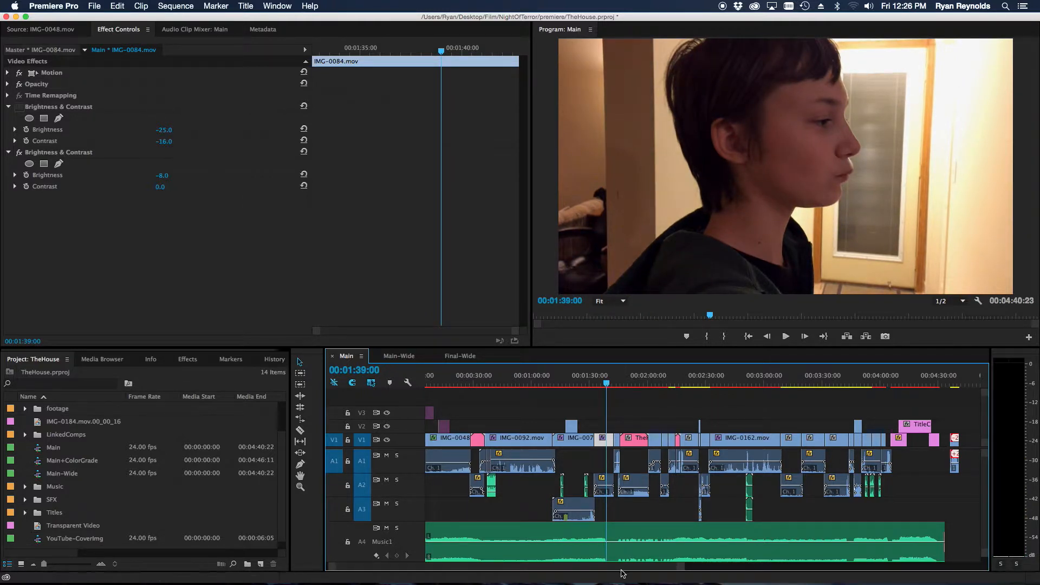
pyautogui.moveTo(615, 570); pyautogui.dragTo(629, 573)
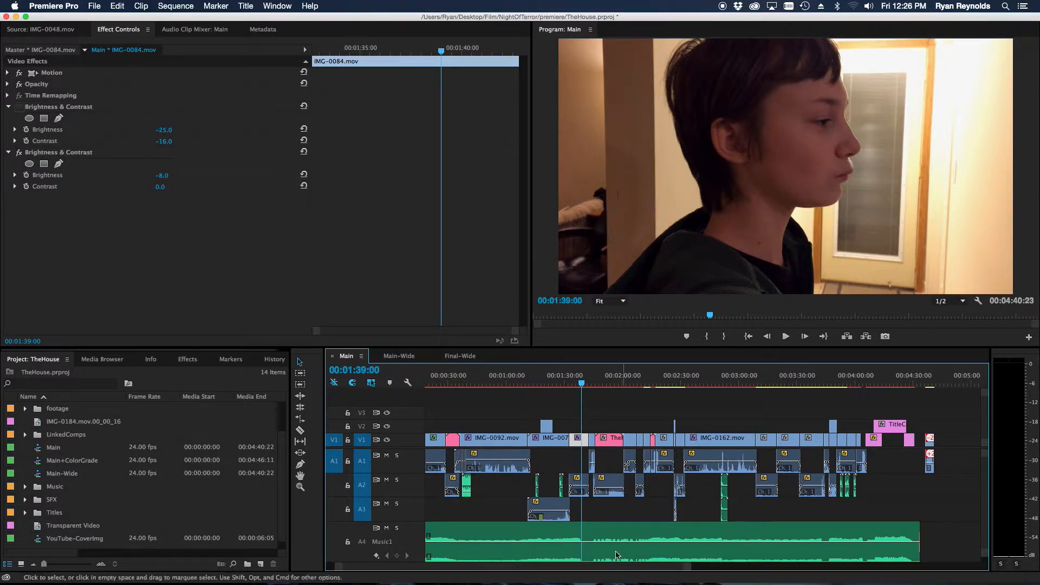
pyautogui.moveTo(581, 386); pyautogui.dragTo(583, 384)
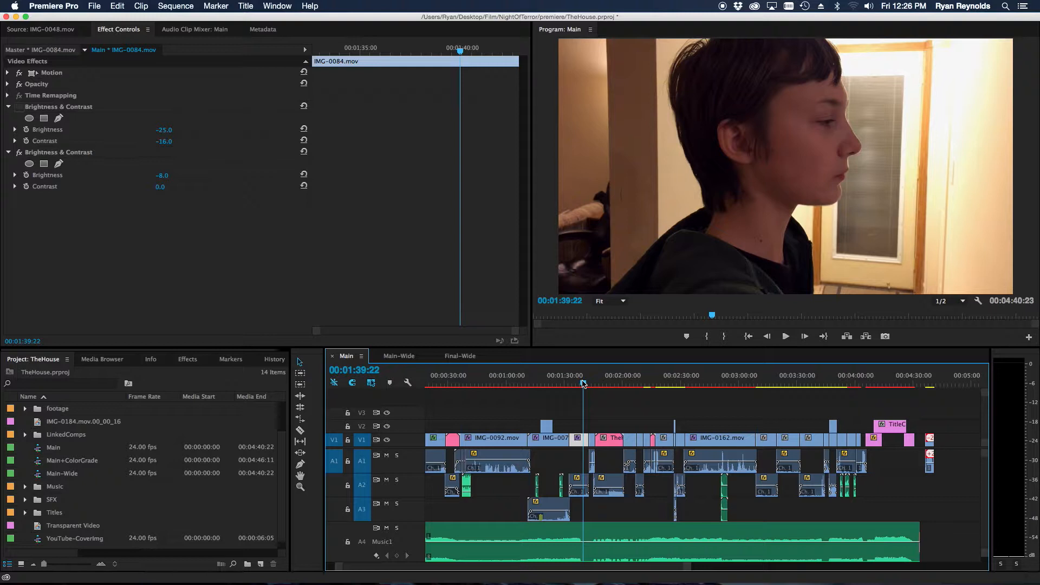
pyautogui.click(584, 386)
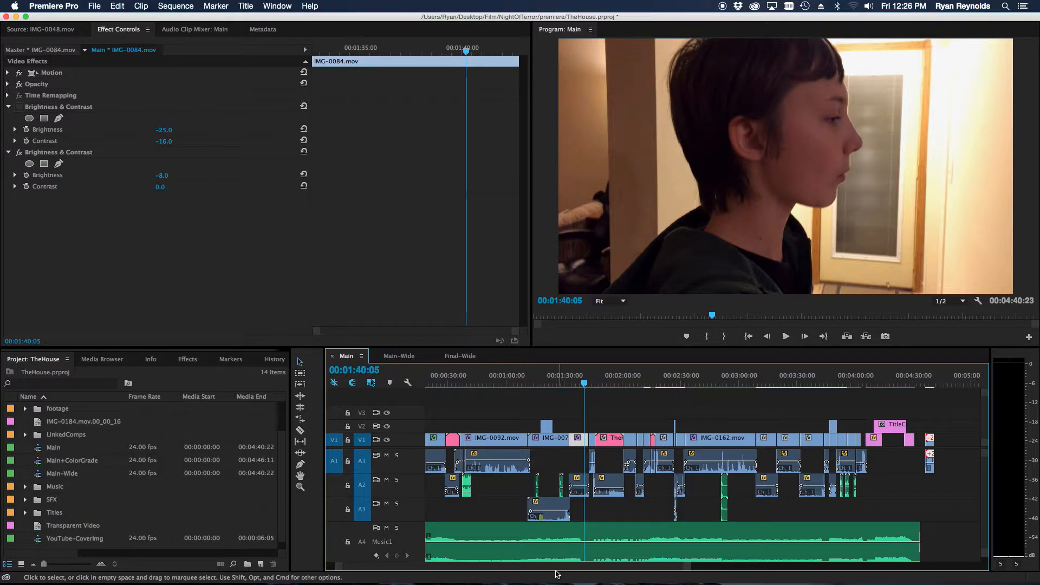
# Select the IMG-0098.mov clip, expand its Fast Color Corrector to examine the settings, and collapse the effect again.
pyautogui.moveTo(562, 568); pyautogui.dragTo(564, 567)
pyautogui.hscroll(5, 523, 401)
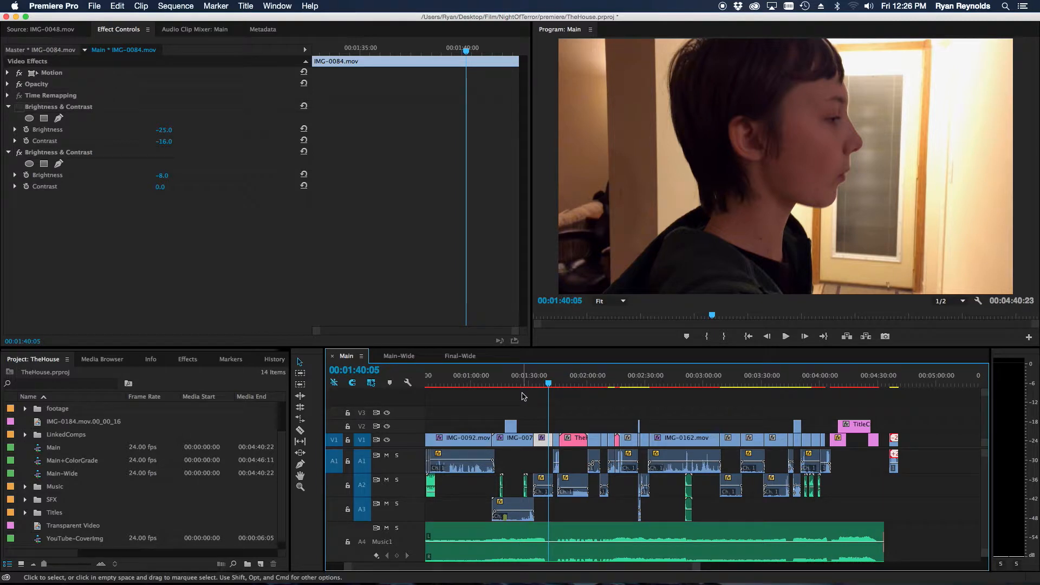
pyautogui.moveTo(587, 568); pyautogui.dragTo(589, 568)
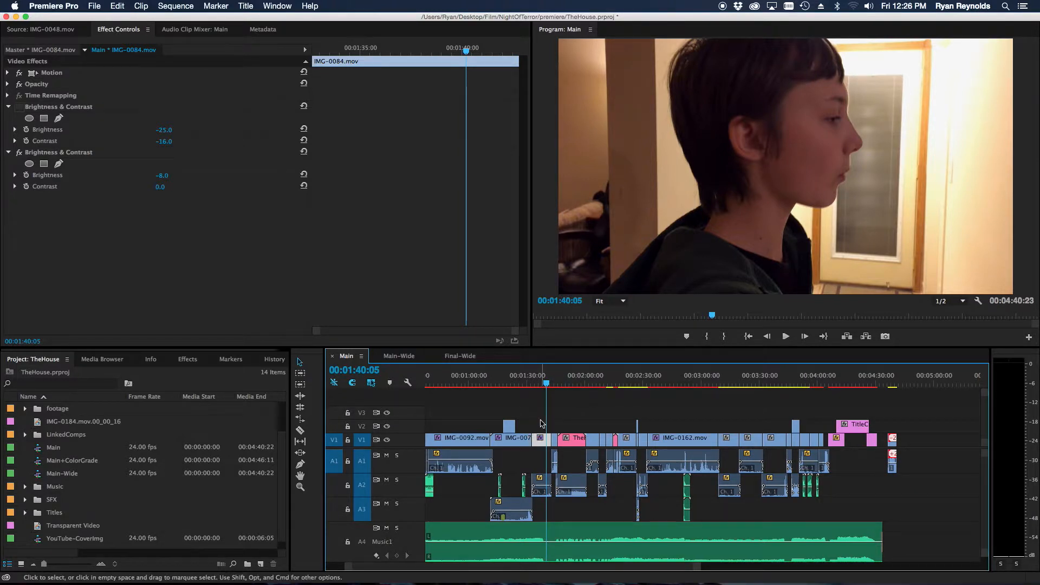
pyautogui.click(556, 442)
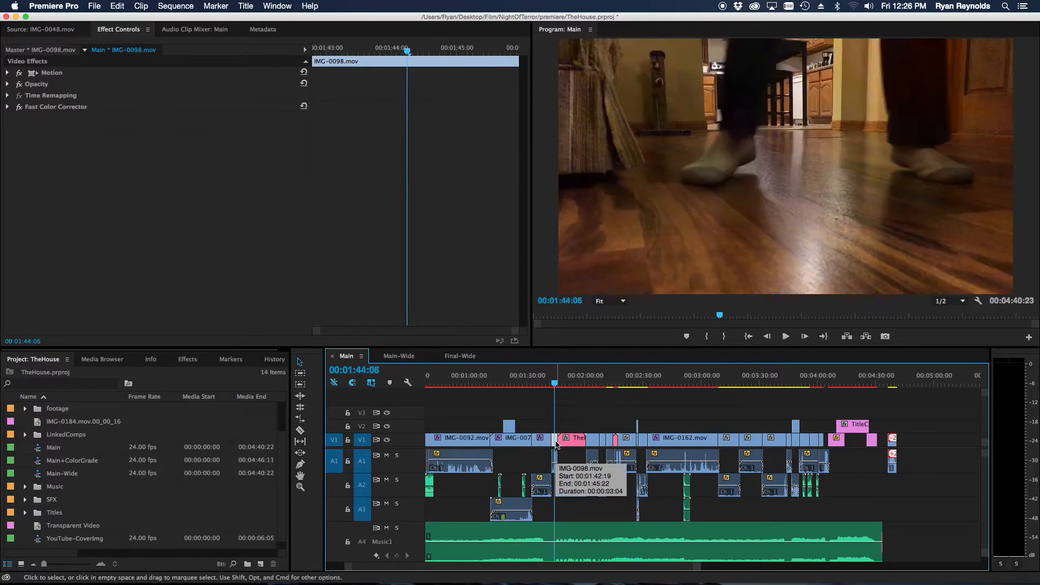
pyautogui.click(7, 108)
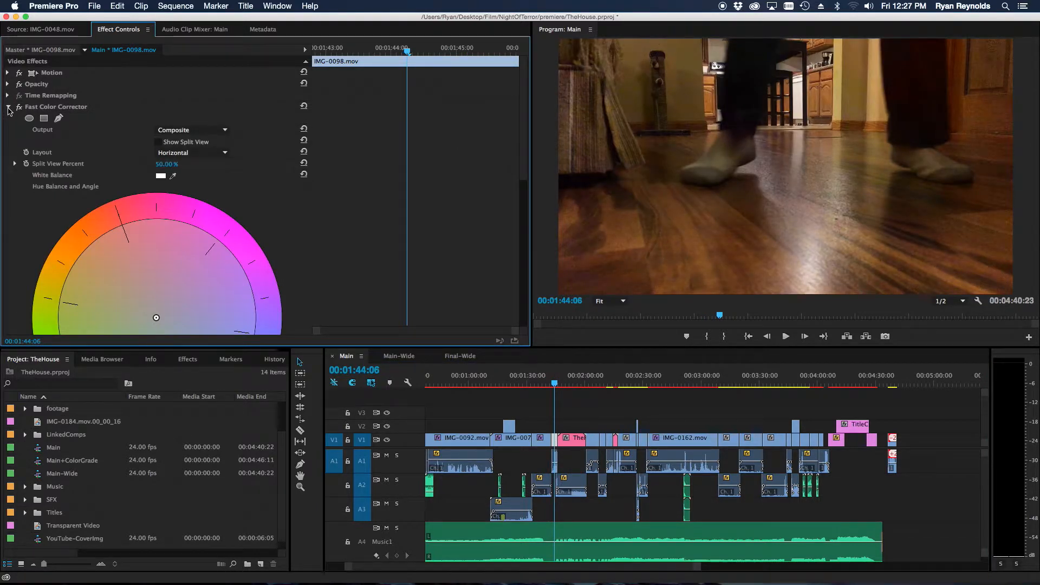
pyautogui.click(7, 107)
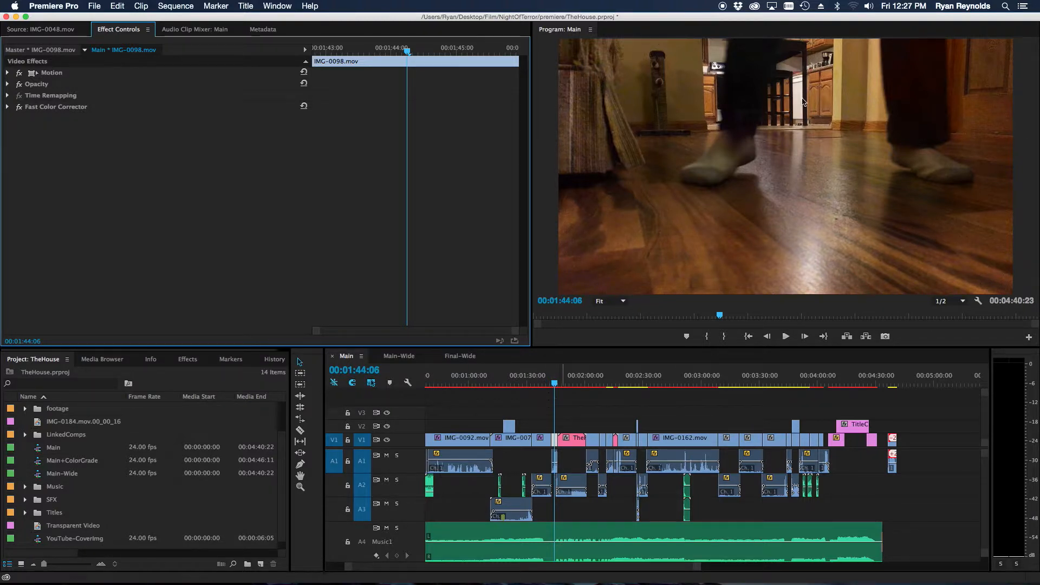
# Move the playhead past the middle of the sequence and scrub the bright hallway shot in IMG-0162.mov to 00:02:58:20.
pyautogui.click(594, 384)
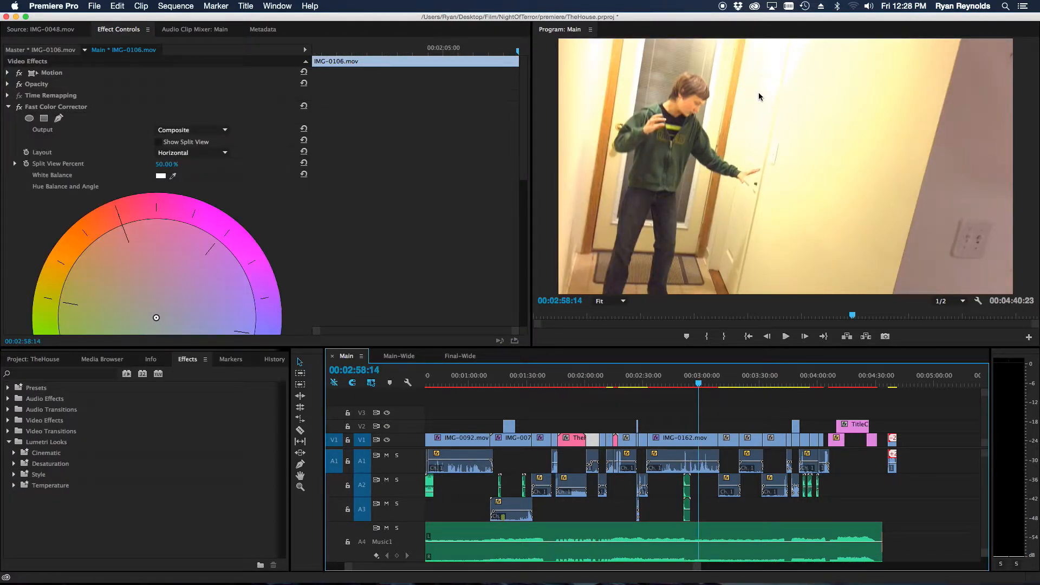
pyautogui.click(697, 386)
pyautogui.moveTo(697, 386)
pyautogui.mouseDown()
pyautogui.moveTo(713, 387)
pyautogui.moveTo(698, 385)
pyautogui.mouseUp()
# Return to the opening IMG-0048.mov clip, play it briefly around 00:00:05:09, and scrub to 00:00:24:14.
pyautogui.hscroll(-5, 641, 573)
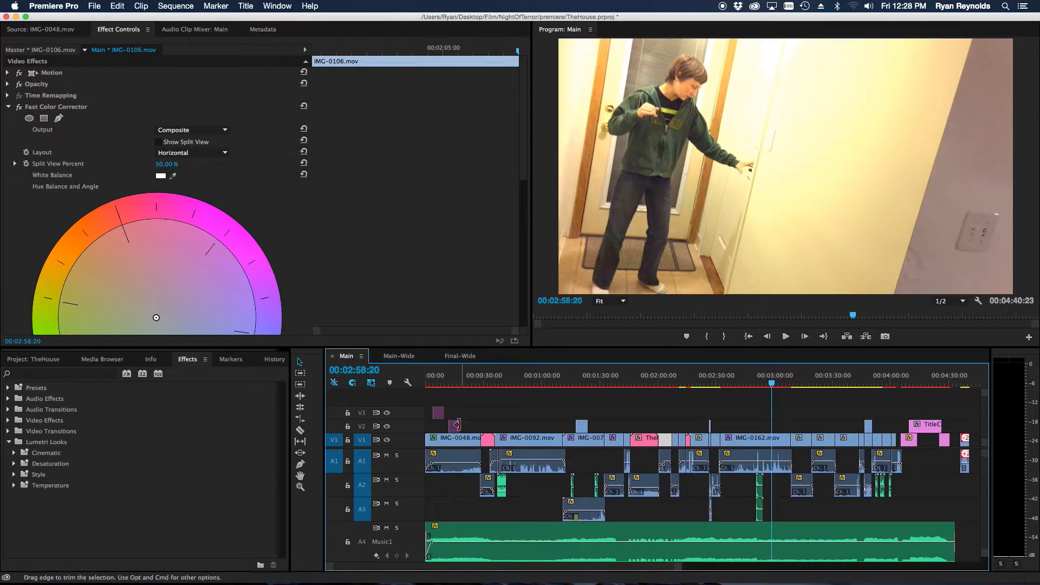
pyautogui.click(456, 384)
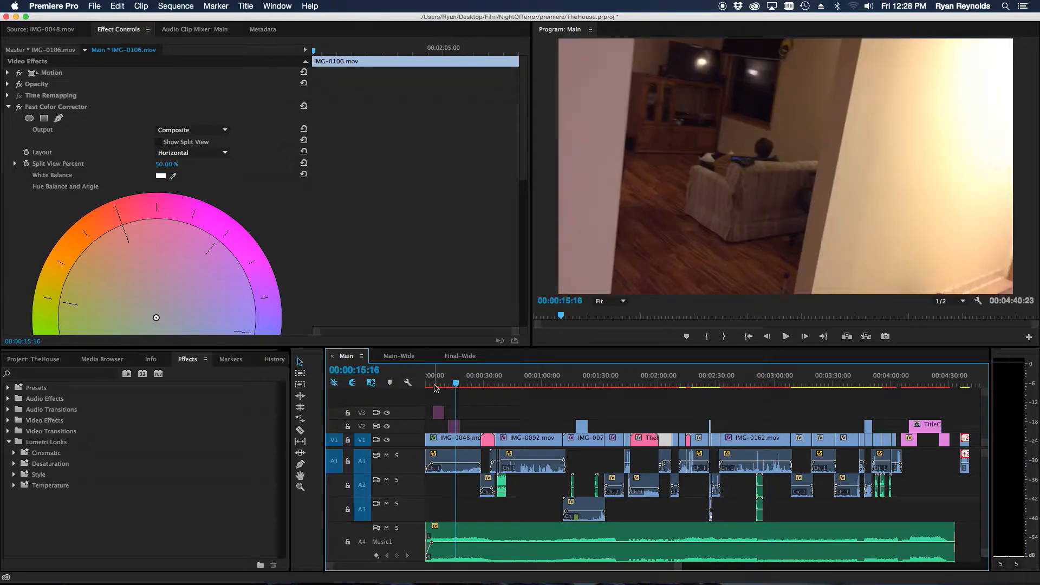
pyautogui.moveTo(429, 384); pyautogui.dragTo(436, 383)
pyautogui.press('space')
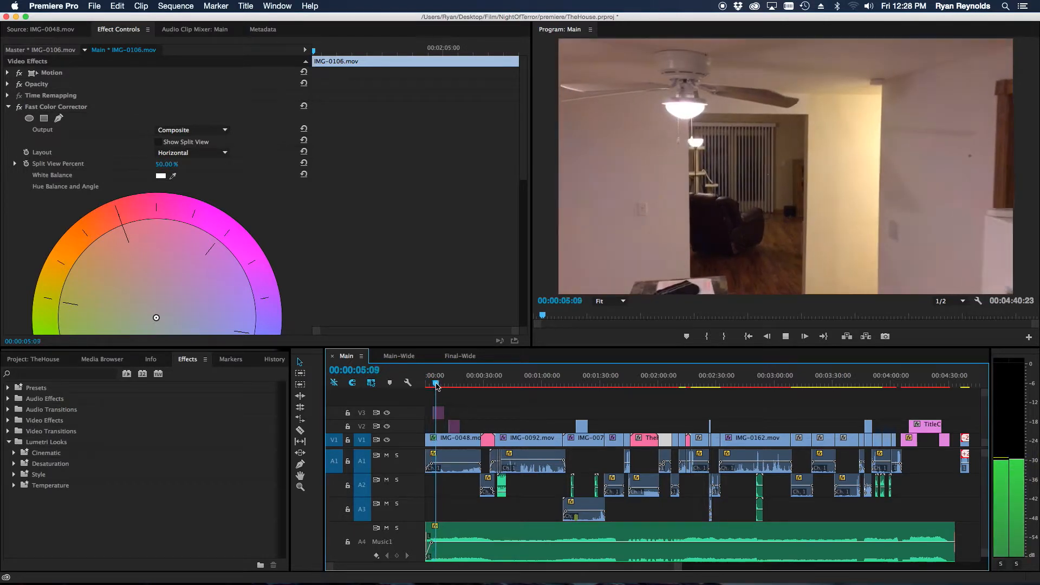
pyautogui.press('space')
pyautogui.moveTo(437, 385); pyautogui.dragTo(473, 384)
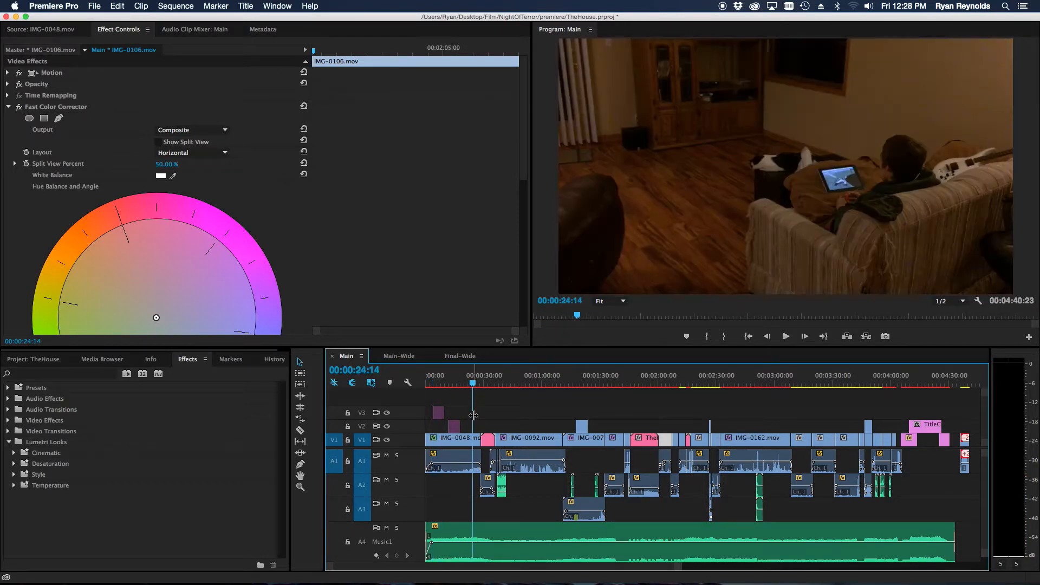
# Scrub through the phone-call shot in IMG-0092.mov from 00:00:54:05 to 00:01:07:16 to review its picture.
pyautogui.click(508, 385)
pyautogui.moveTo(508, 387); pyautogui.dragTo(534, 382)
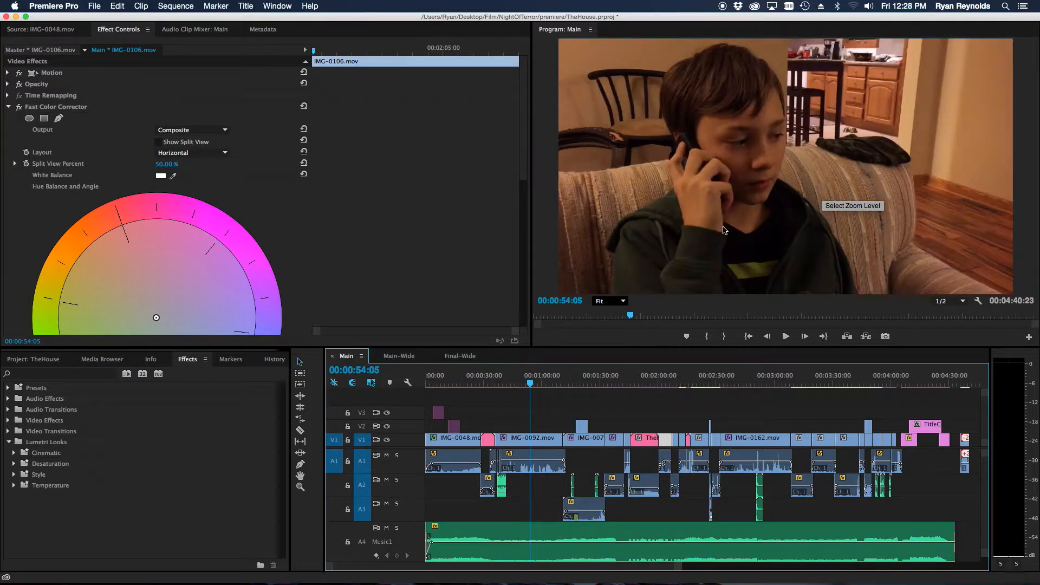
pyautogui.hscroll(1, 499, 436)
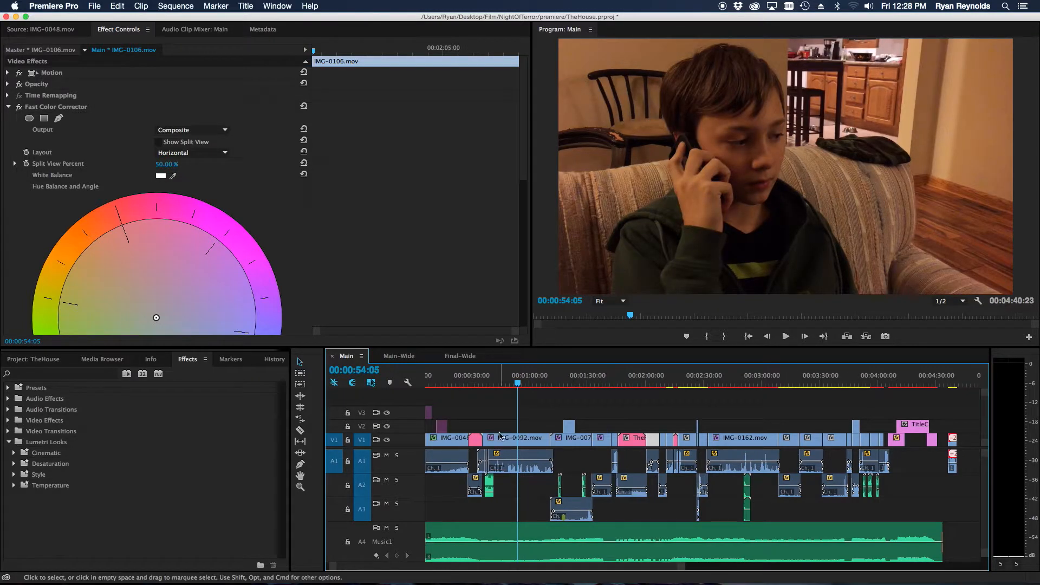
pyautogui.moveTo(531, 385); pyautogui.dragTo(546, 386)
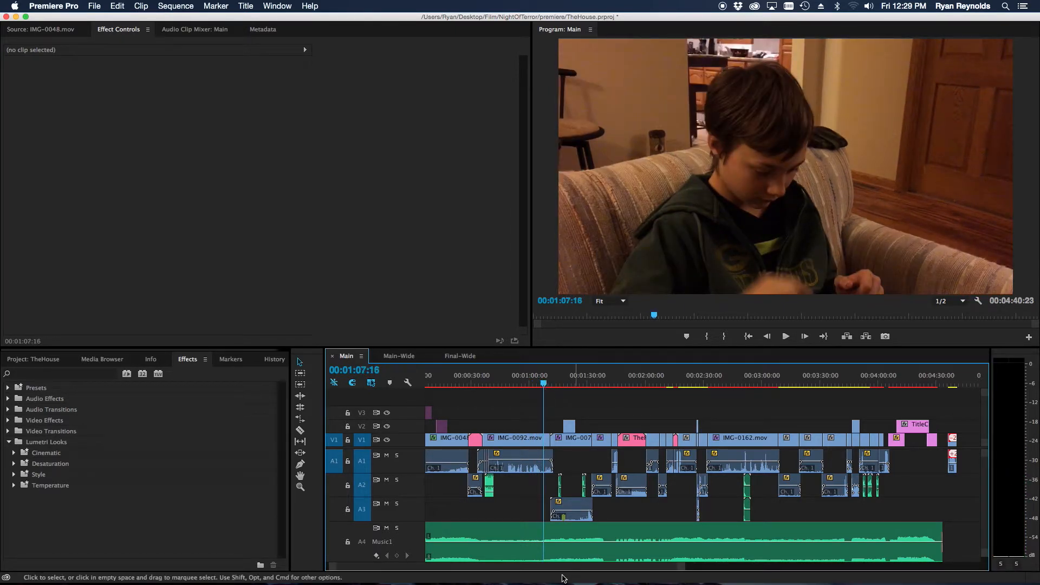
# Review the Main sequence from the hallway shot at 00:02:39:21 through 00:02:56:16 to the doorway shot at 00:03:53:07.
pyautogui.moveTo(567, 570); pyautogui.dragTo(578, 570)
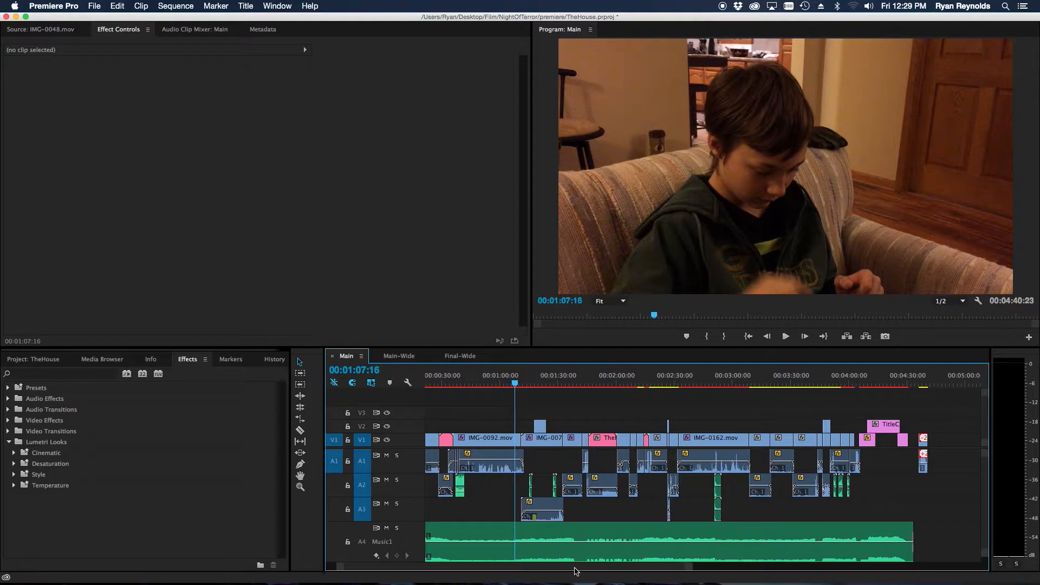
pyautogui.click(693, 380)
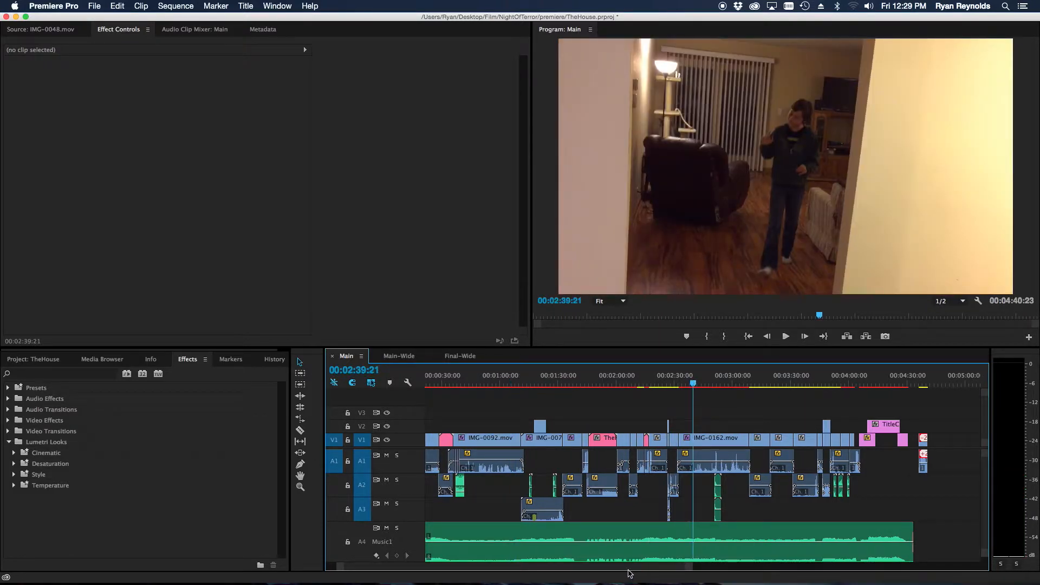
pyautogui.moveTo(629, 572); pyautogui.dragTo(654, 571)
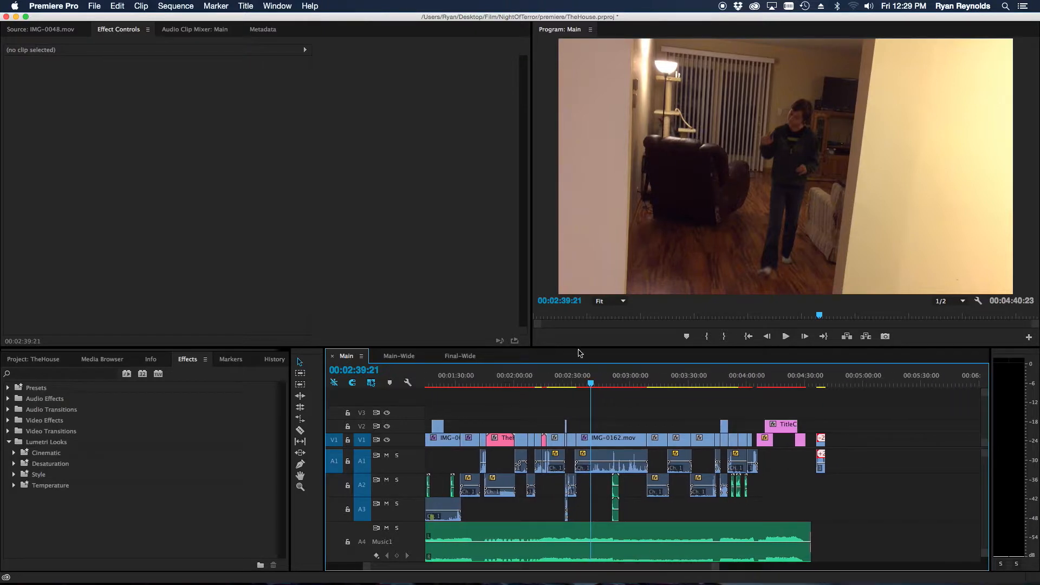
pyautogui.moveTo(579, 385); pyautogui.dragTo(626, 386)
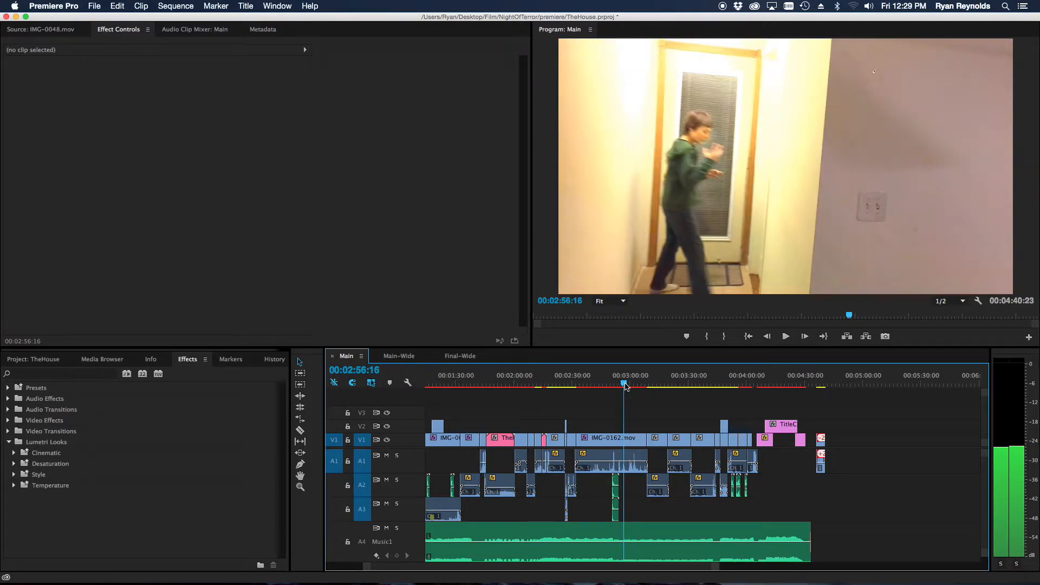
pyautogui.moveTo(626, 387); pyautogui.dragTo(716, 386)
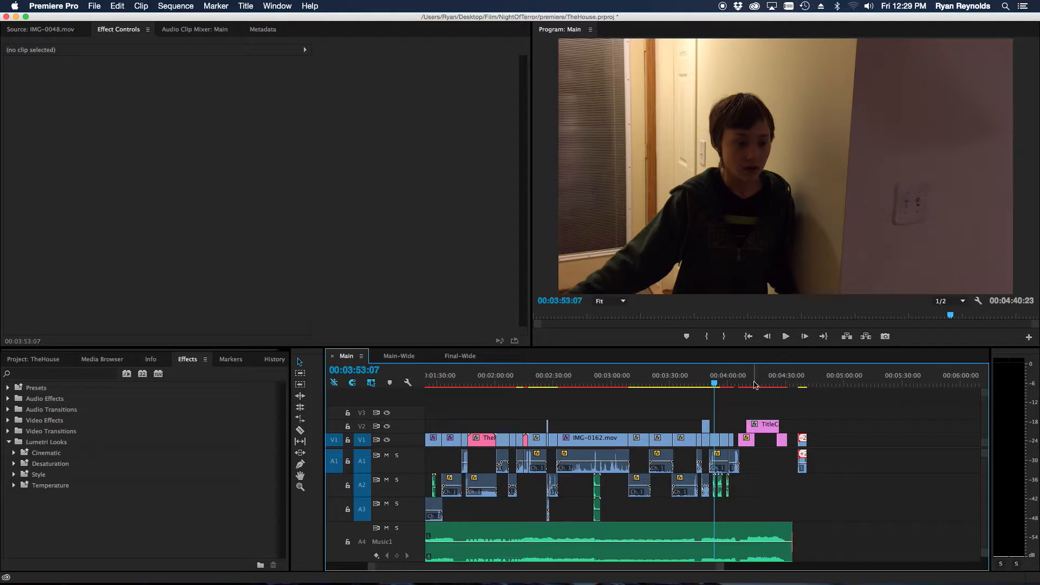
# Scrub and briefly play the closing shots from 00:03:53:07 to the doorknob shot at 00:04:01:16.
pyautogui.moveTo(715, 385); pyautogui.dragTo(718, 386)
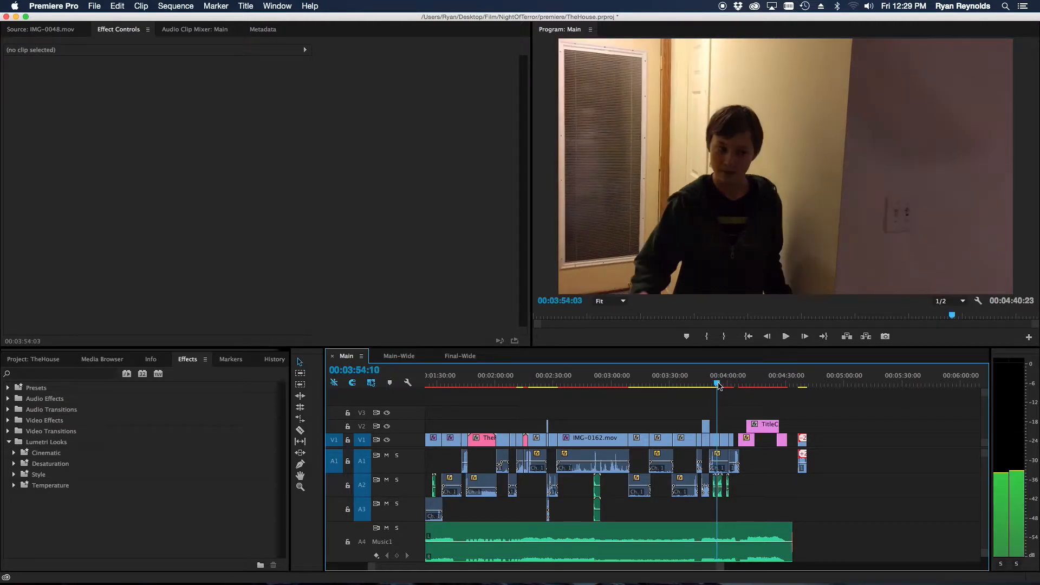
pyautogui.moveTo(718, 386); pyautogui.dragTo(727, 386)
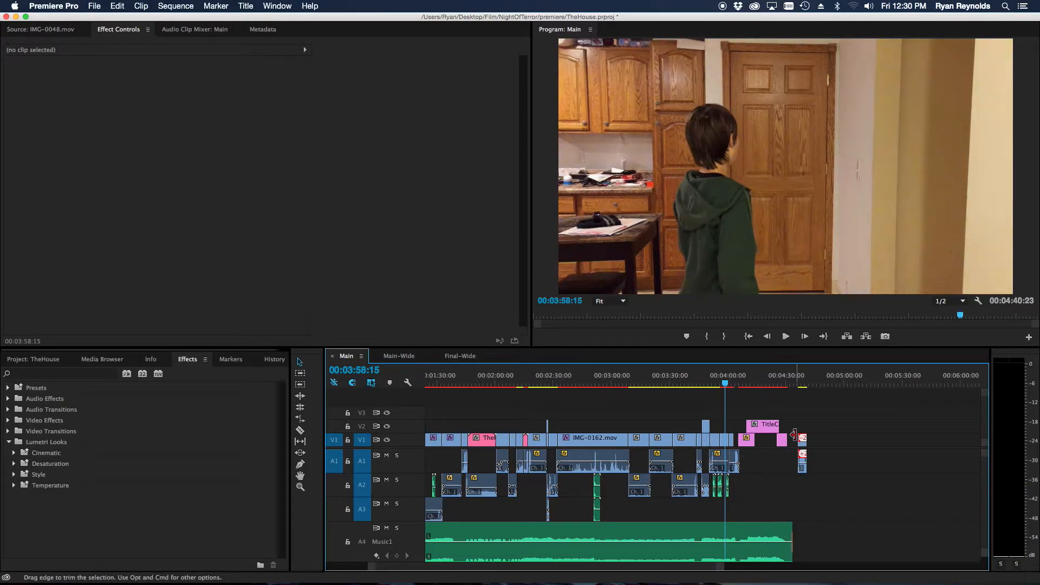
pyautogui.press('space')
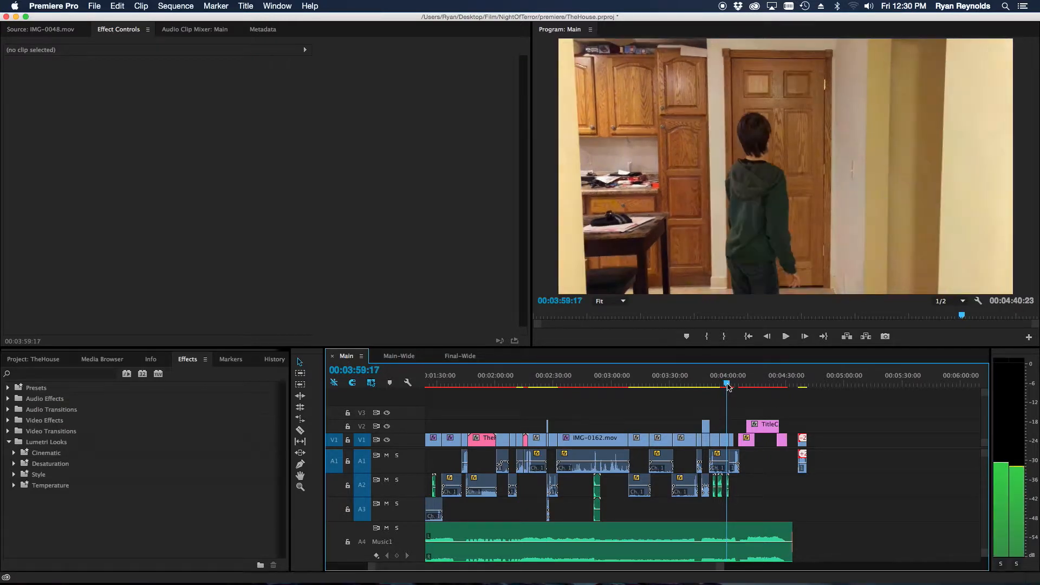
pyautogui.moveTo(727, 385); pyautogui.dragTo(731, 384)
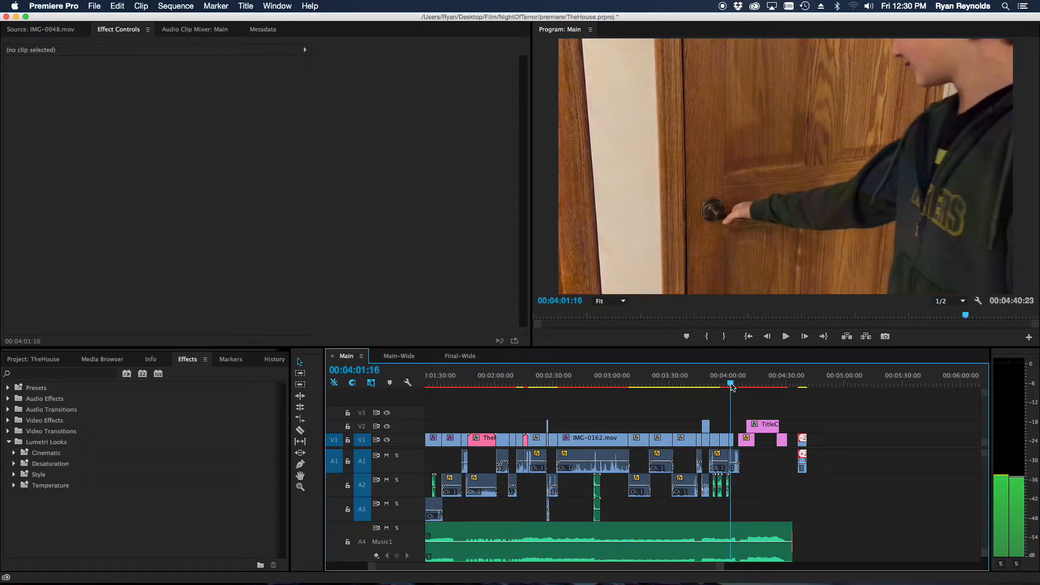
# Go back to the basement stairs shots at 00:03:23:09 and 00:03:14:04 to review their look.
pyautogui.moveTo(731, 385); pyautogui.dragTo(658, 389)
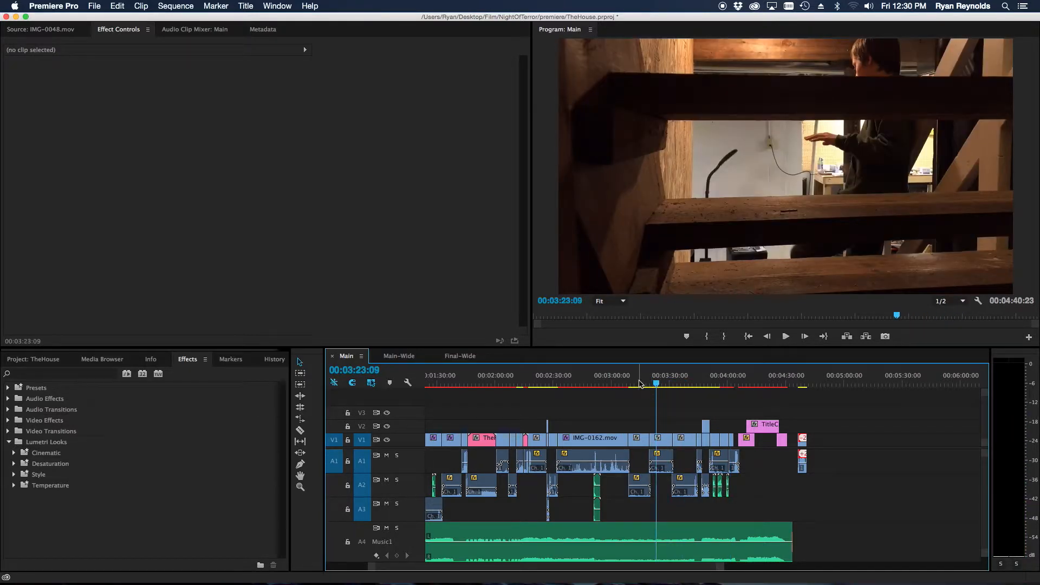
pyautogui.click(640, 383)
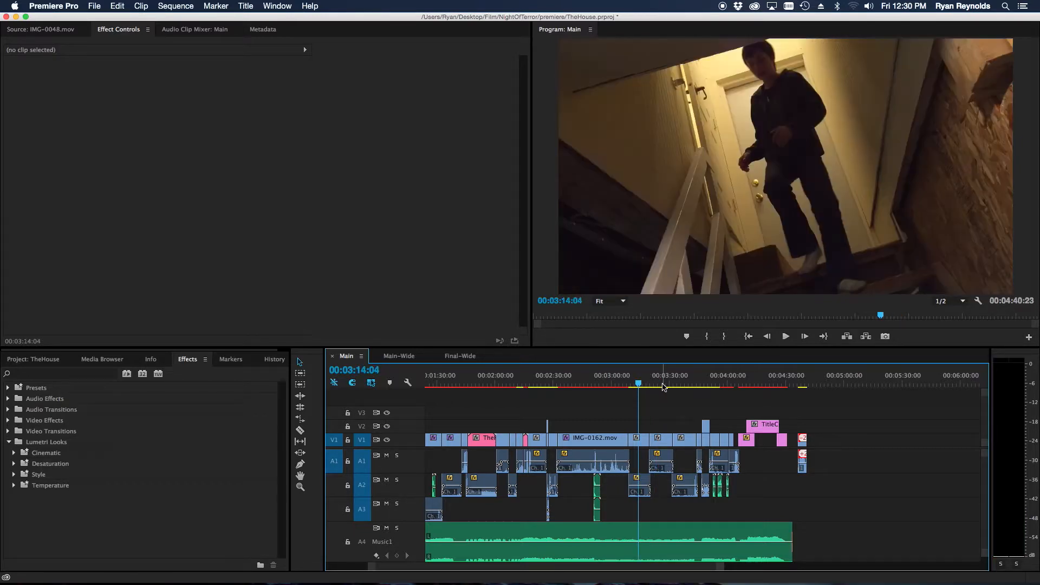
# Scrub the Main sequence from the basement stairs shot at 00:03:14:11 through 00:03:36:19 to the stairs shot at 00:03:51:01.
pyautogui.click(645, 385)
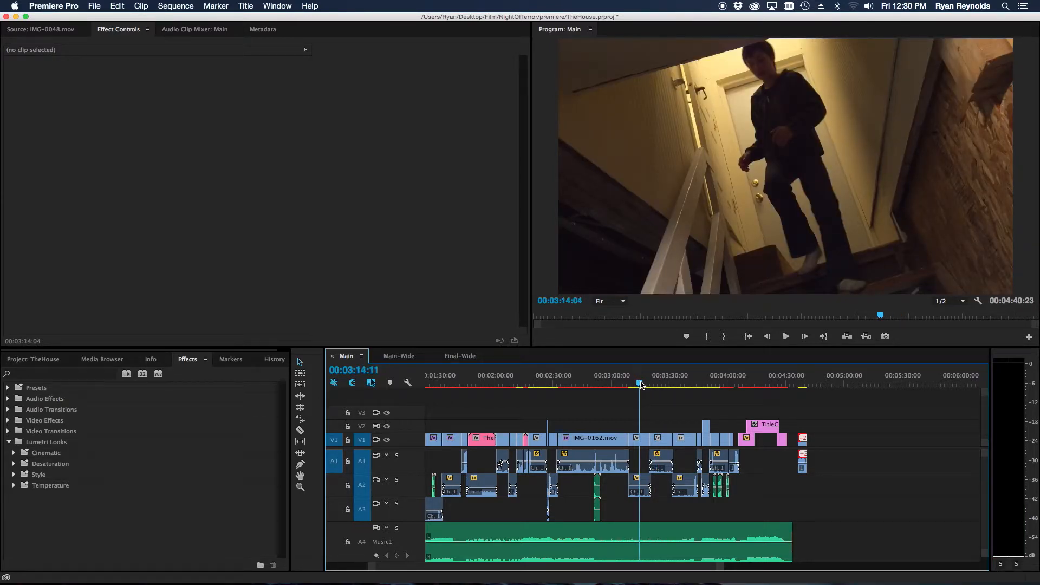
pyautogui.moveTo(644, 386); pyautogui.dragTo(679, 396)
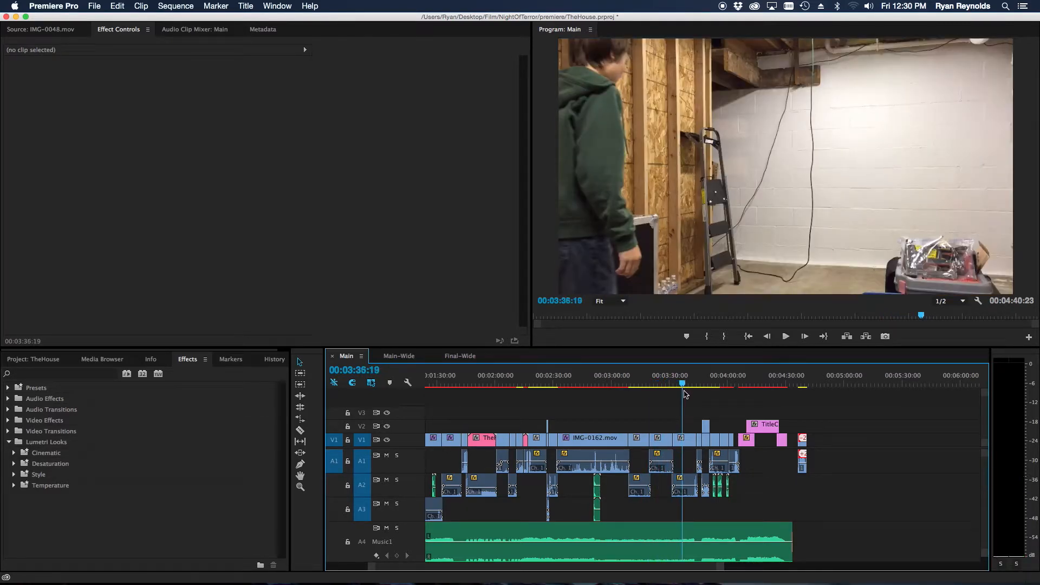
pyautogui.moveTo(684, 387); pyautogui.dragTo(711, 392)
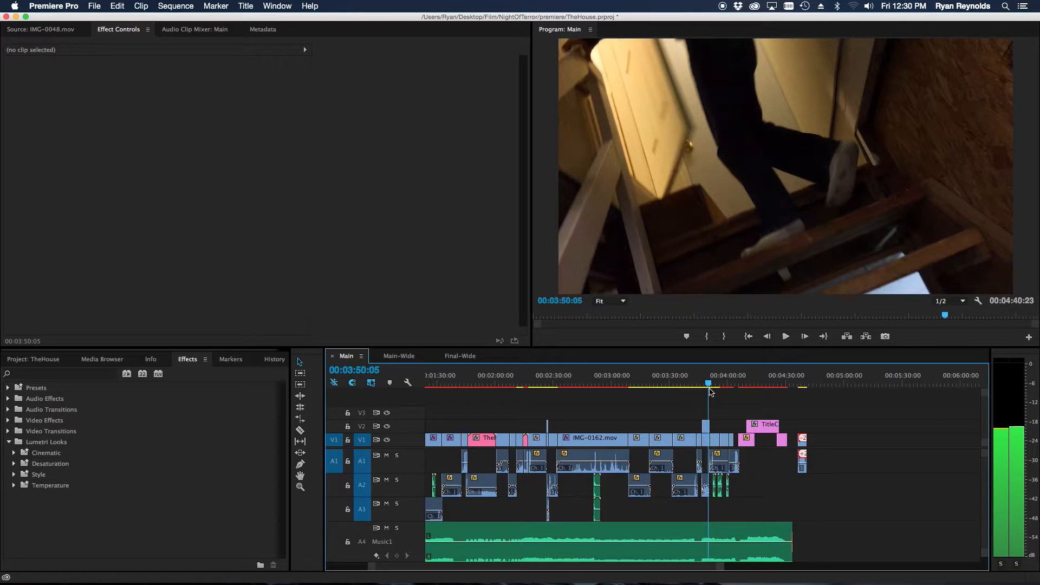
pyautogui.moveTo(711, 393); pyautogui.dragTo(713, 393)
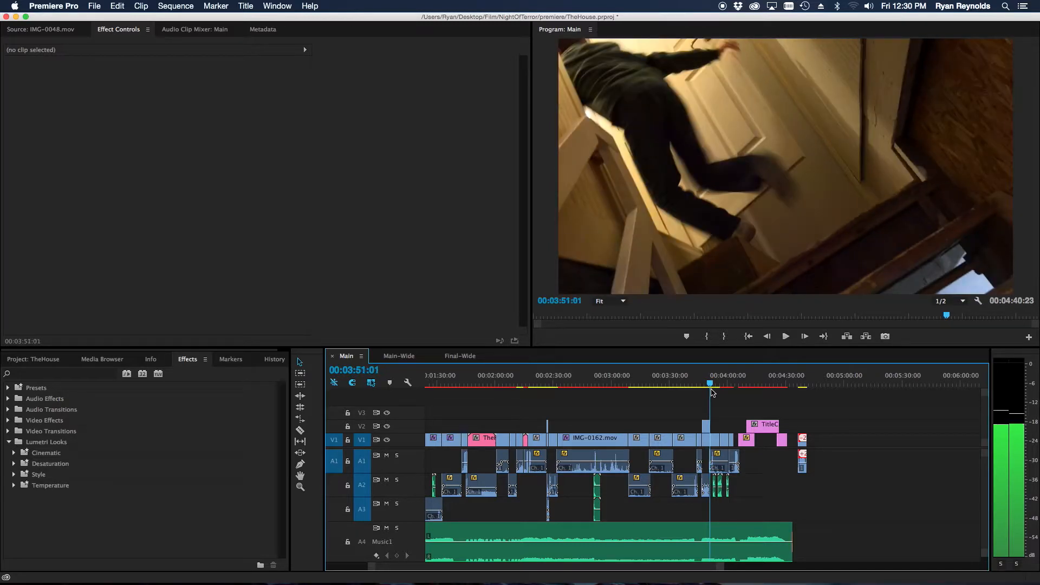
# Go back to the basement stairs shot at 00:03:12:12 and inspect the effect settings of IMG-0184.mov.
pyautogui.click(631, 385)
pyautogui.moveTo(632, 384); pyautogui.dragTo(637, 384)
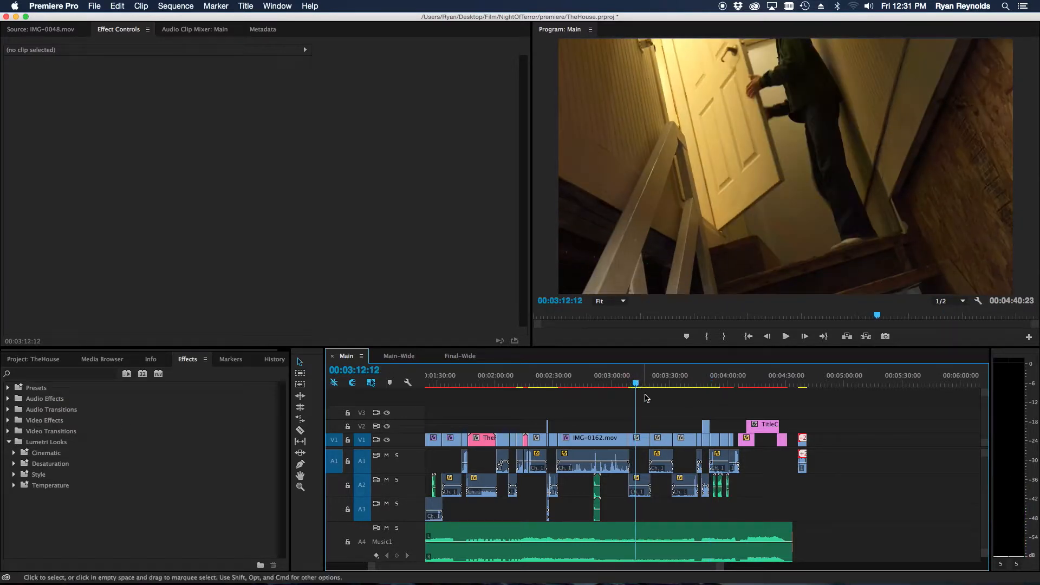
pyautogui.click(641, 444)
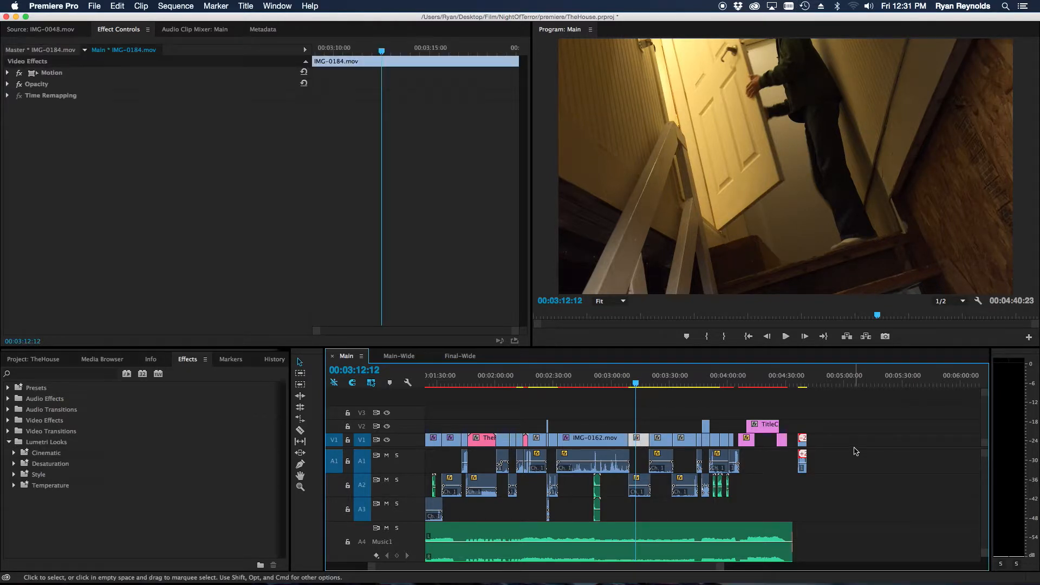
# Review the end of Main around 00:03:57:13 and 00:04:38:01, and play the final clip from 00:04:35:20.
pyautogui.moveTo(712, 566); pyautogui.dragTo(719, 567)
pyautogui.moveTo(706, 385); pyautogui.dragTo(766, 393)
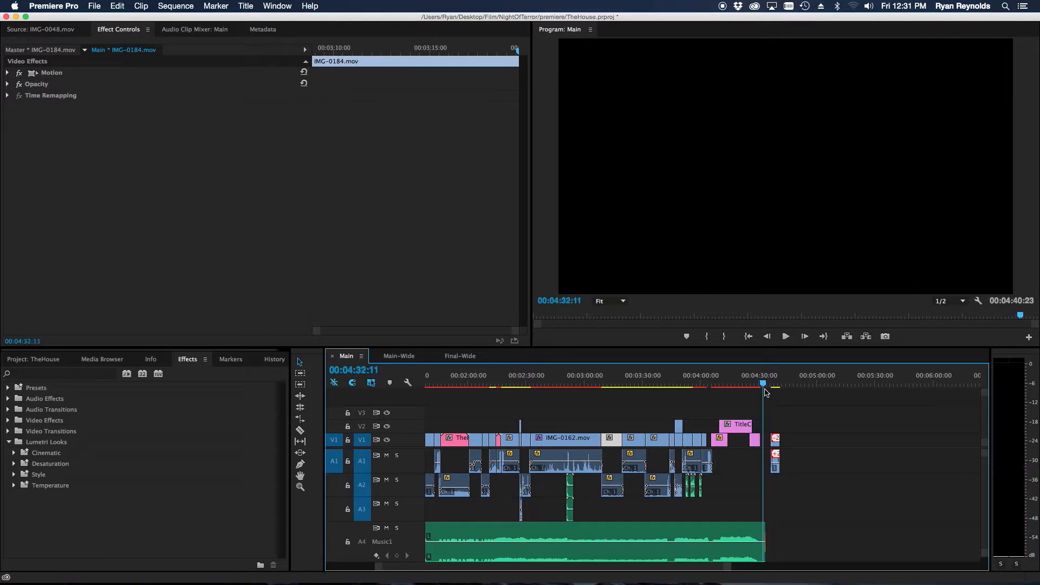
pyautogui.moveTo(766, 385); pyautogui.dragTo(774, 388)
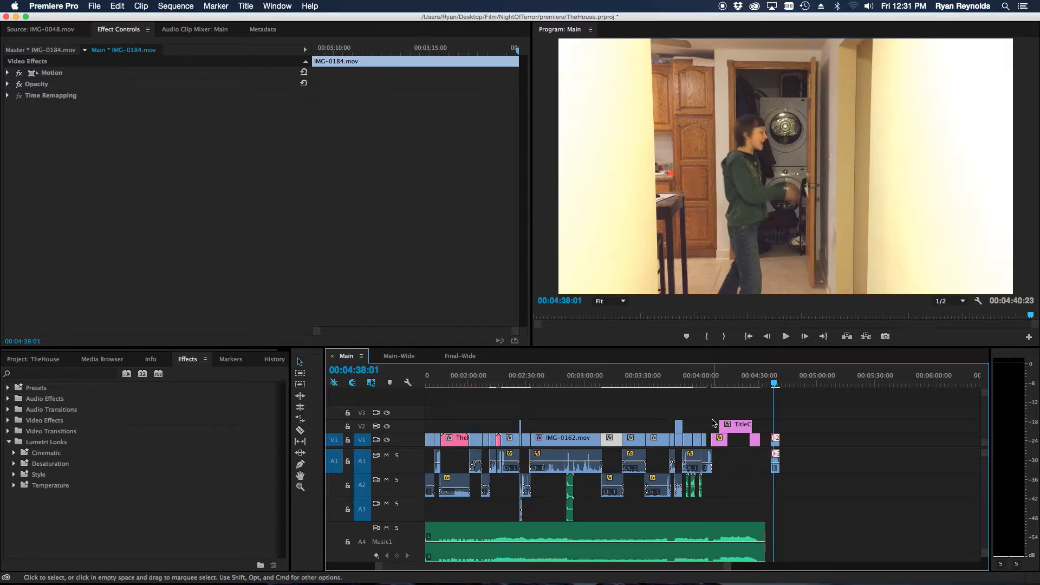
pyautogui.moveTo(686, 392); pyautogui.dragTo(698, 386)
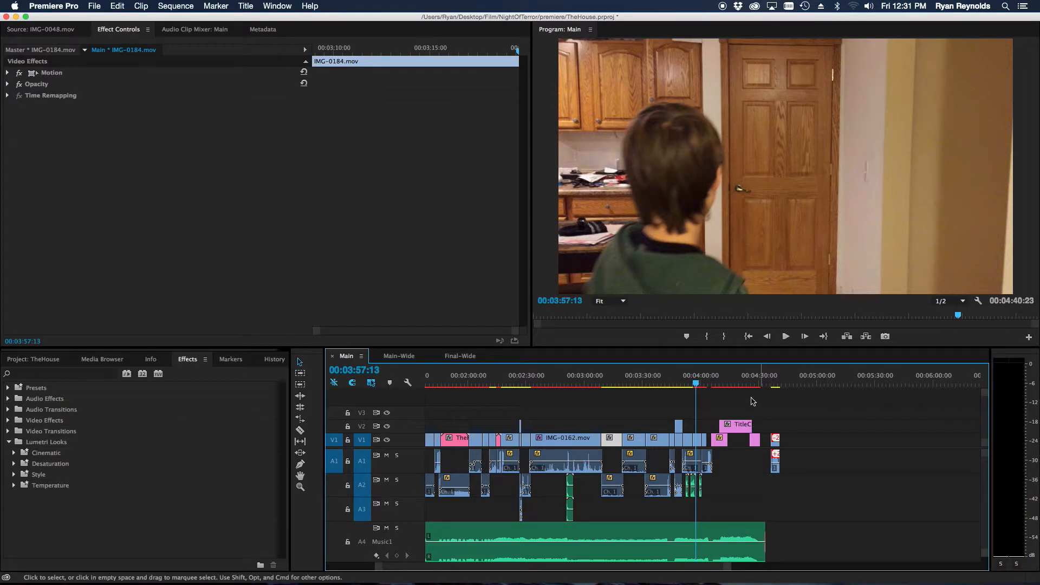
pyautogui.moveTo(696, 386); pyautogui.dragTo(772, 386)
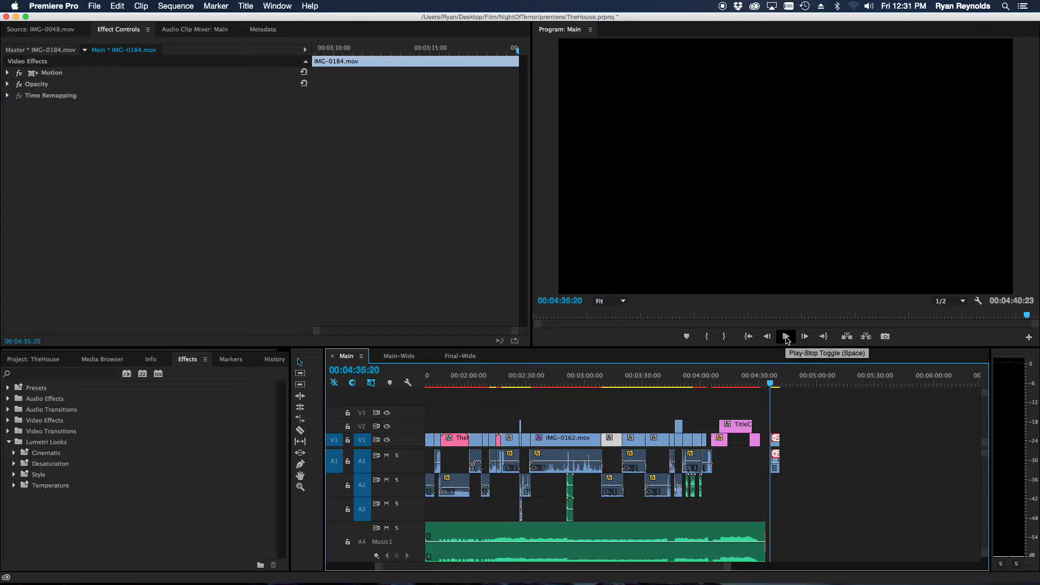
pyautogui.click(786, 336)
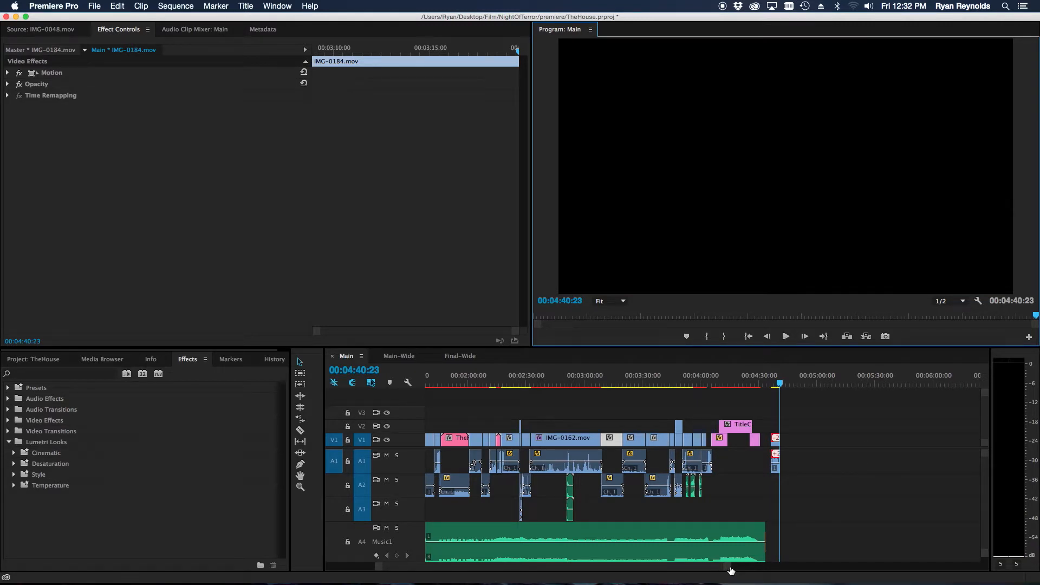
pyautogui.moveTo(766, 379); pyautogui.dragTo(767, 382)
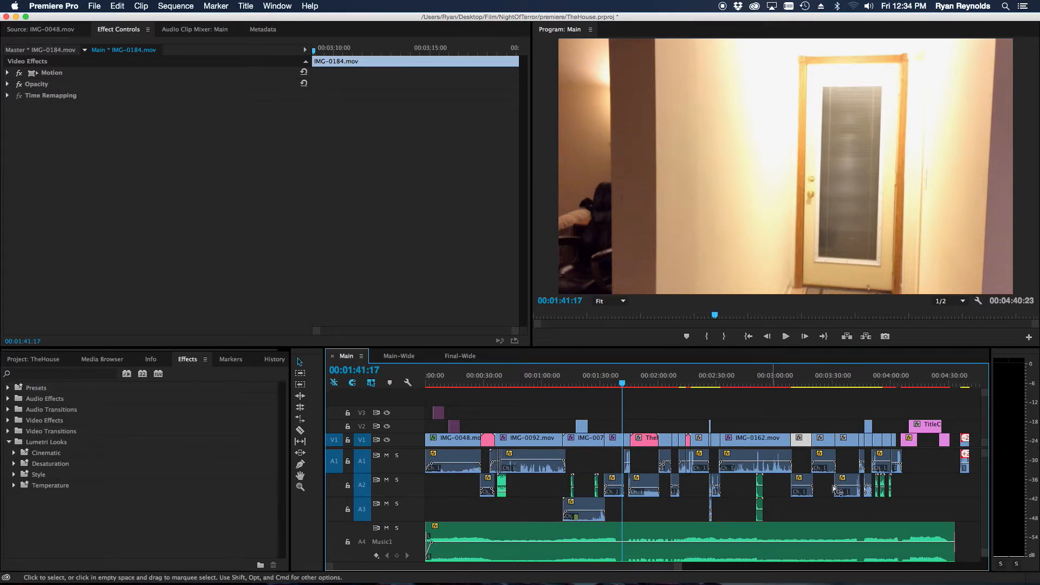
# Open the Main-Wide sequence and review its opening shot at 00:00:10:23 and 00:00:15:22.
pyautogui.moveTo(616, 570); pyautogui.dragTo(620, 570)
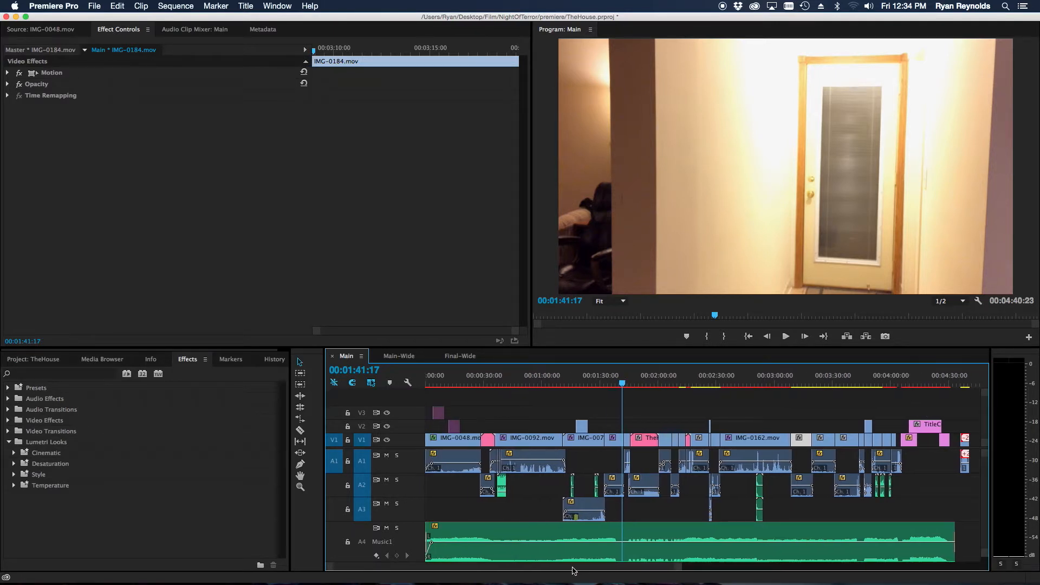
pyautogui.click(399, 359)
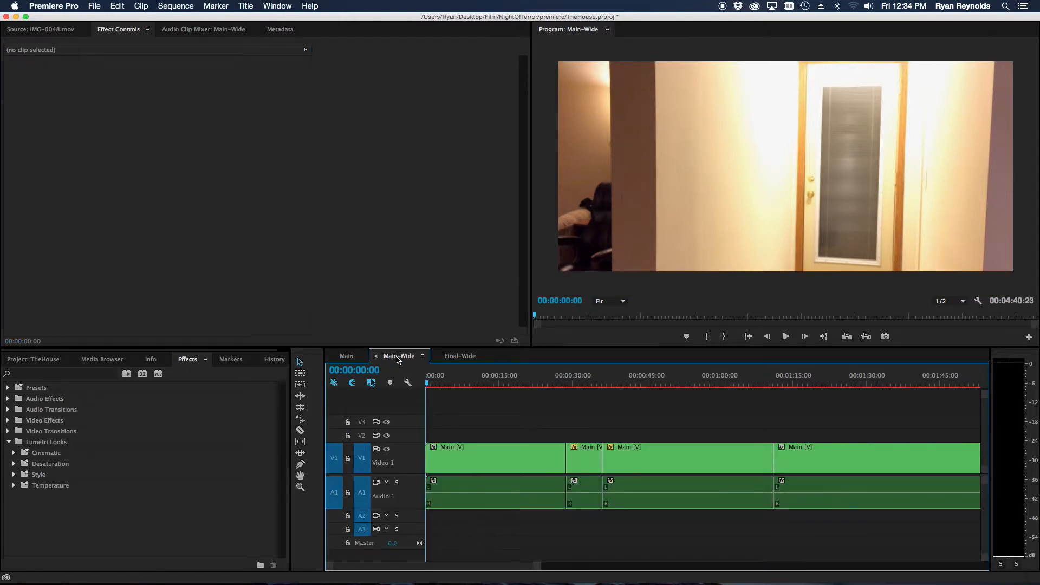
pyautogui.moveTo(442, 388); pyautogui.dragTo(482, 390)
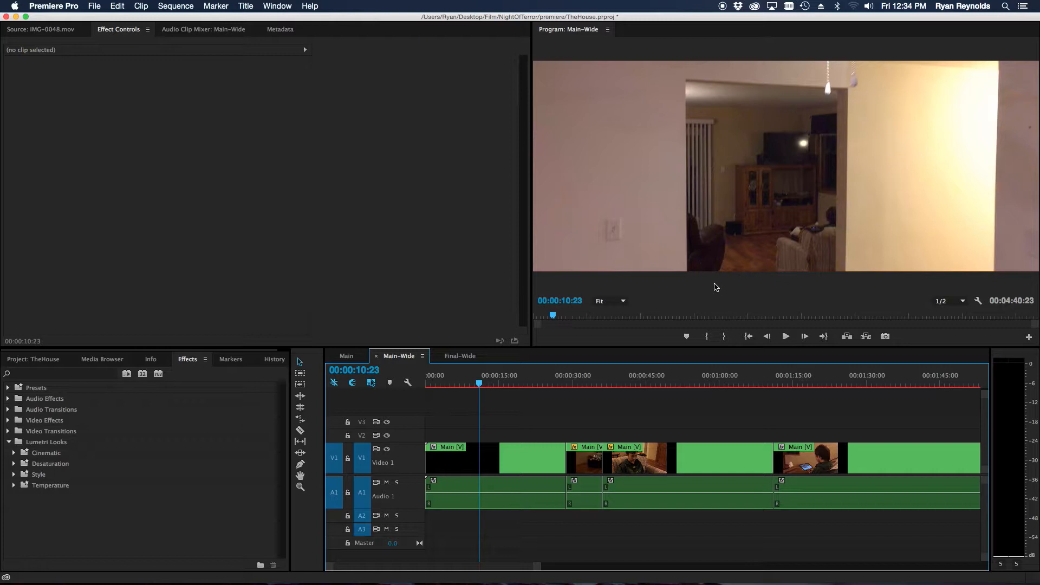
pyautogui.click(503, 386)
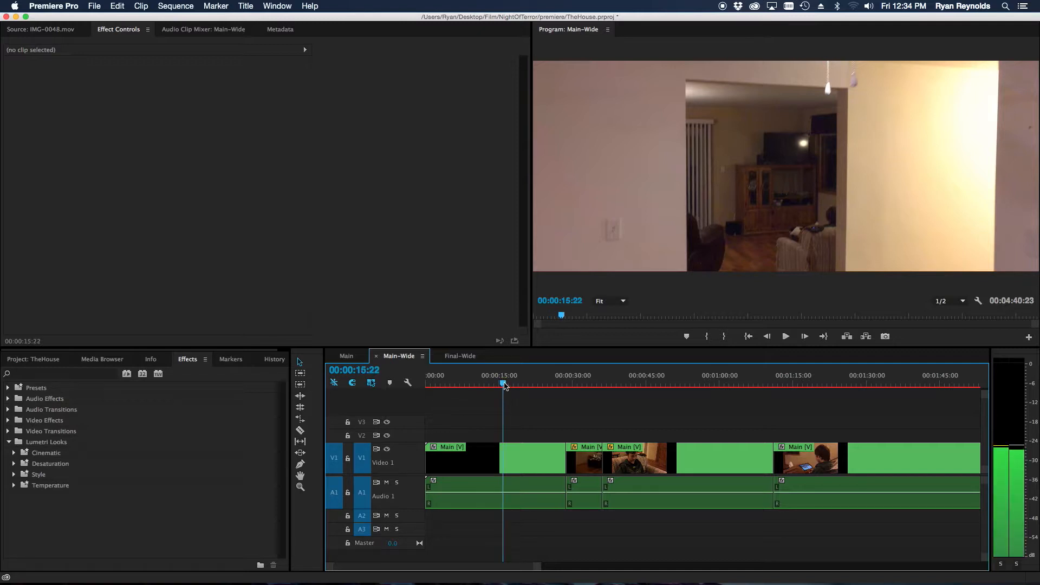
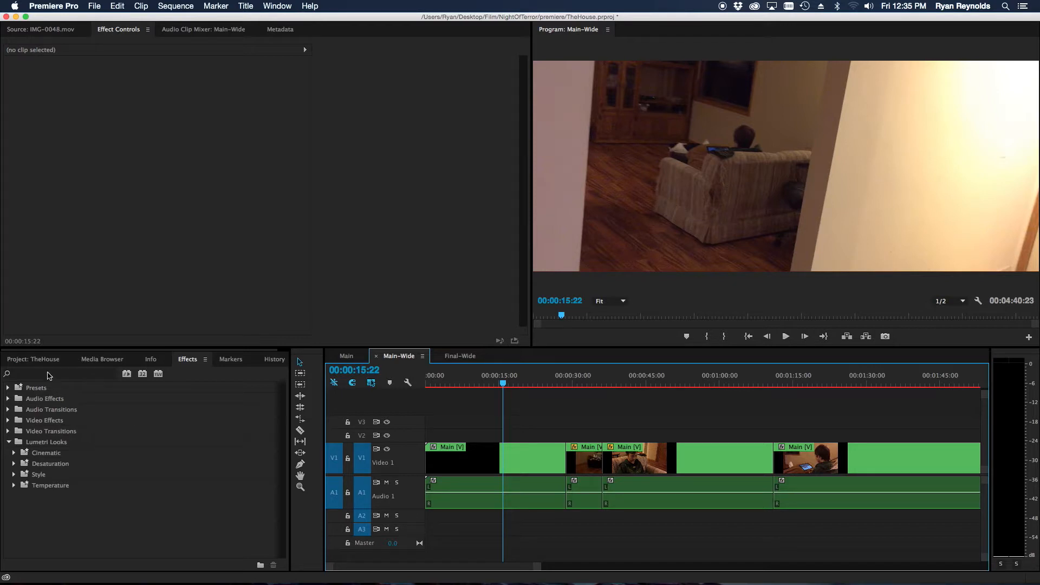
# Locate the Main sequence among the project items, and inspect its first nested clip in Main-Wide at 00:00:05:21.
pyautogui.click(36, 360)
pyautogui.click(56, 450)
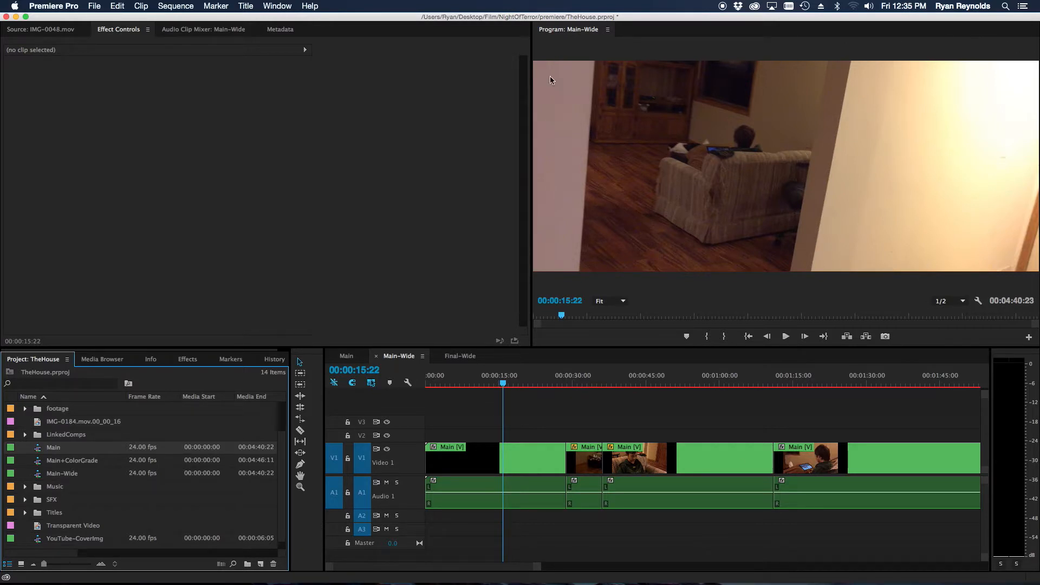
pyautogui.moveTo(465, 382); pyautogui.dragTo(456, 383)
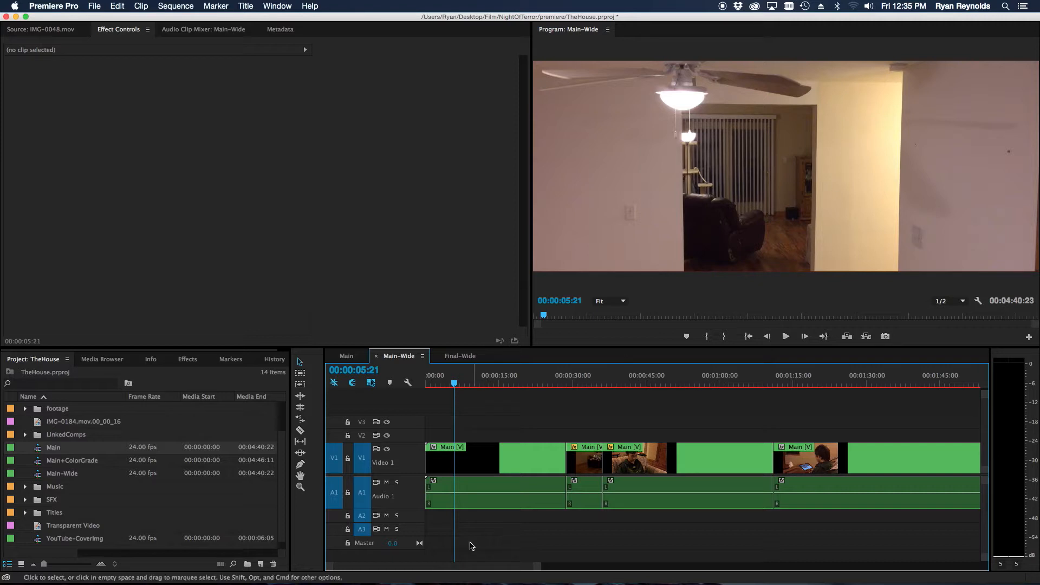
pyautogui.click(489, 472)
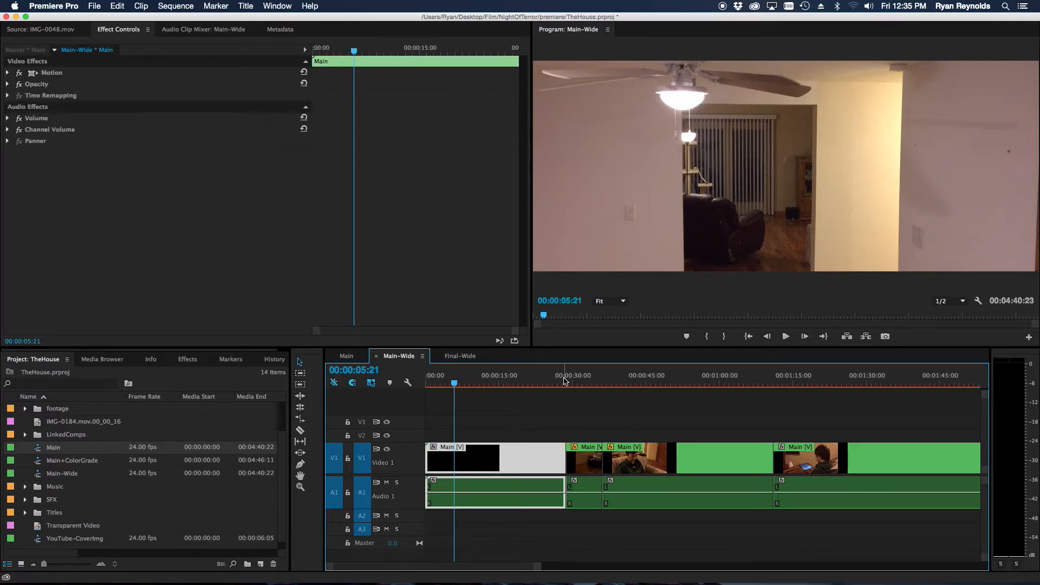
# Scrub Main-Wide past 00:00:31:04 to the couch shot at 00:00:32:23 and inspect the second nested clip's Motion settings.
pyautogui.moveTo(557, 386); pyautogui.dragTo(580, 386)
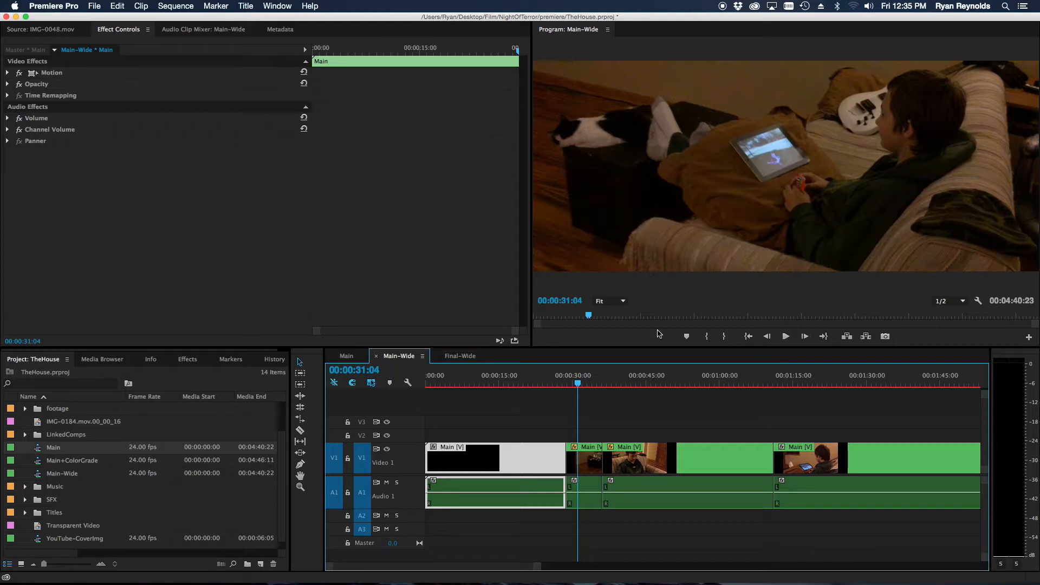
pyautogui.click(588, 383)
pyautogui.click(595, 470)
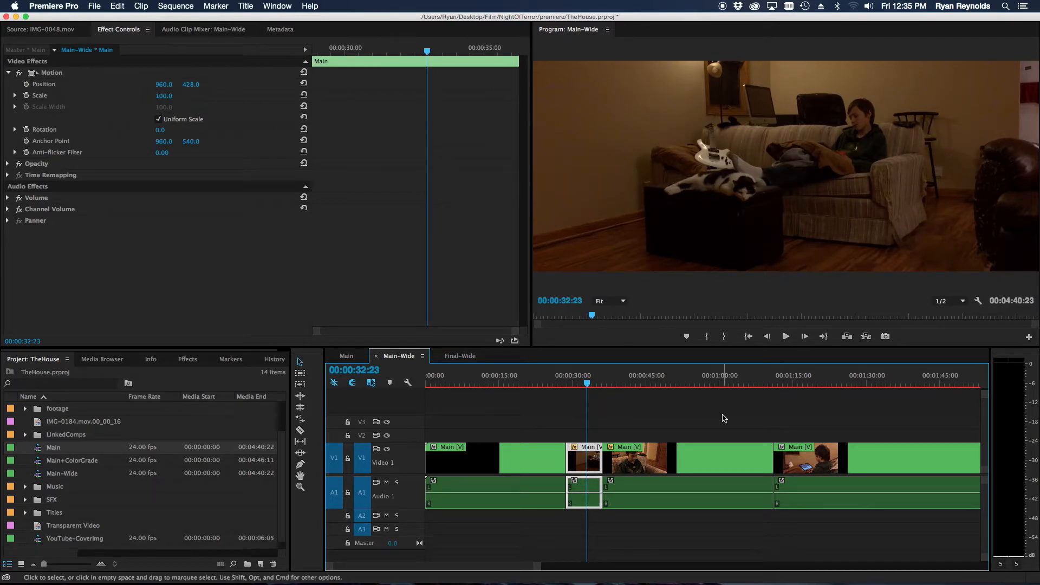
# Review the widescreen framing of the phone-call shots in Main-Wide at 00:00:49:20 and 00:01:04:04.
pyautogui.click(672, 385)
pyautogui.hscroll(1, 481, 569)
pyautogui.hscroll(5, 488, 569)
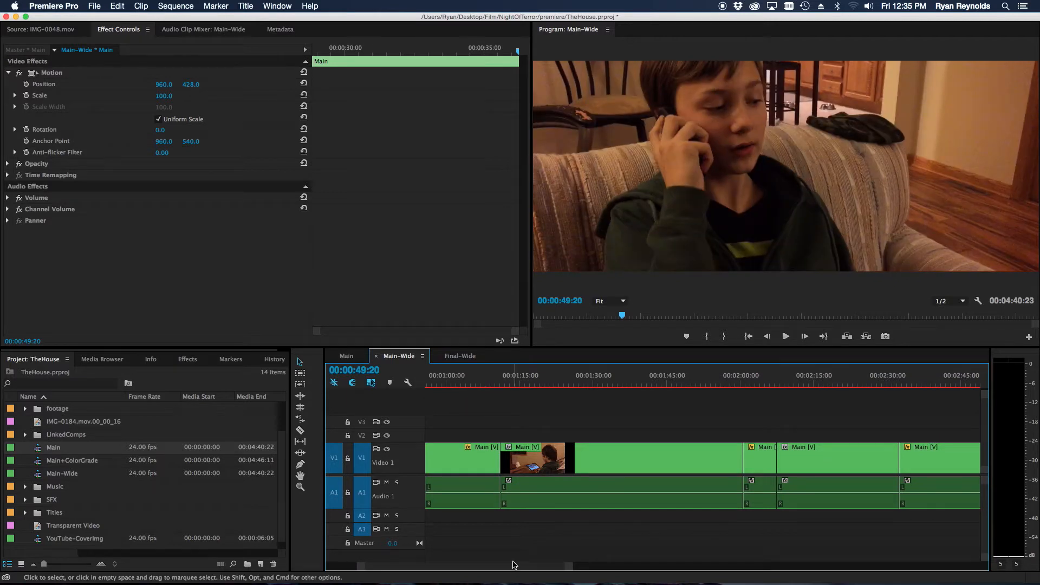
pyautogui.hscroll(-4, 522, 570)
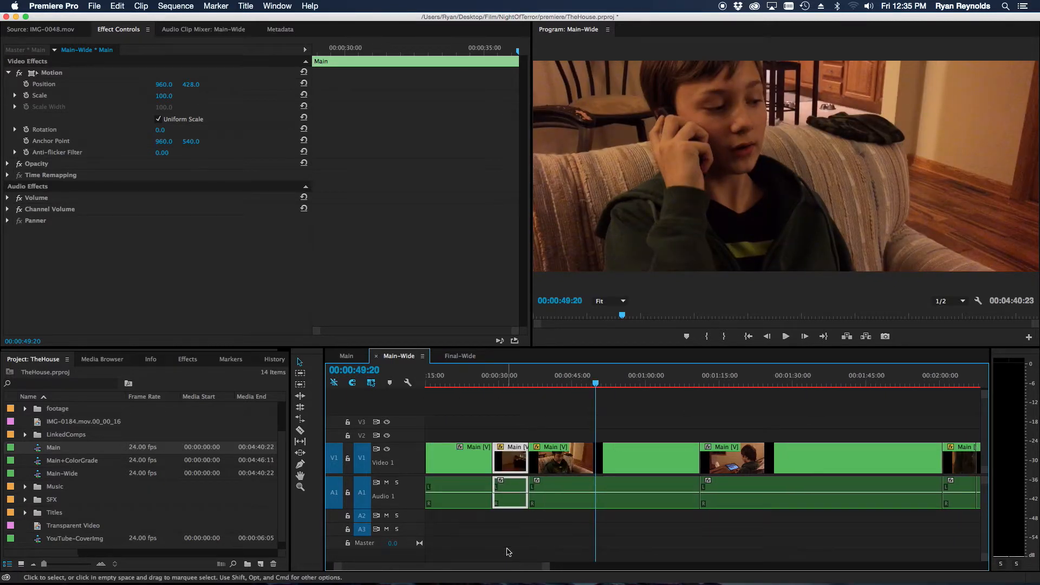
pyautogui.click(571, 385)
pyautogui.click(668, 385)
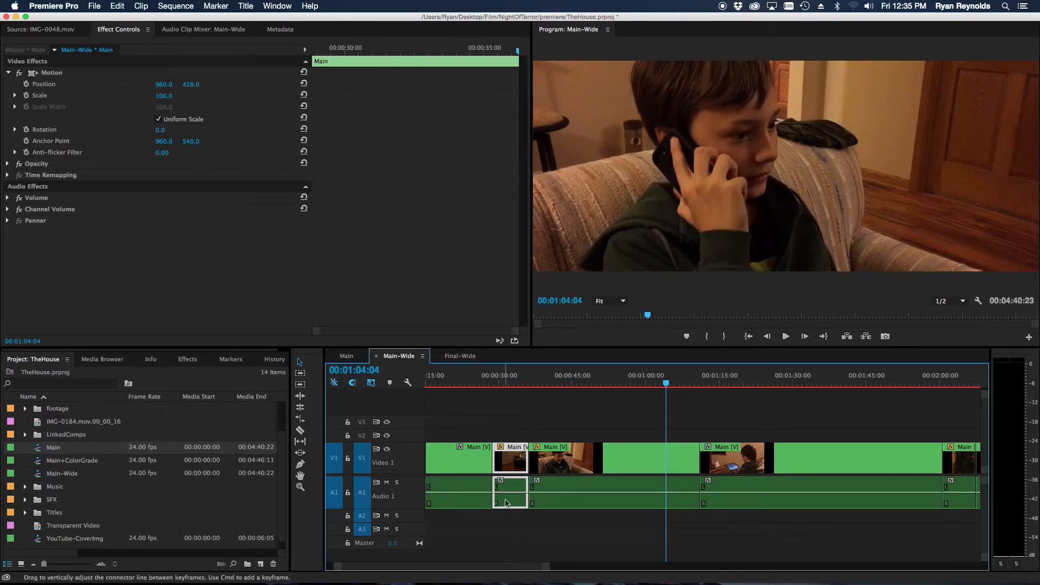
# Continue through Main-Wide to the remote-control shot at 00:02:03:06 and the living-room shot at 00:02:37:23.
pyautogui.scroll(-5, 618, 503)
pyautogui.click(711, 383)
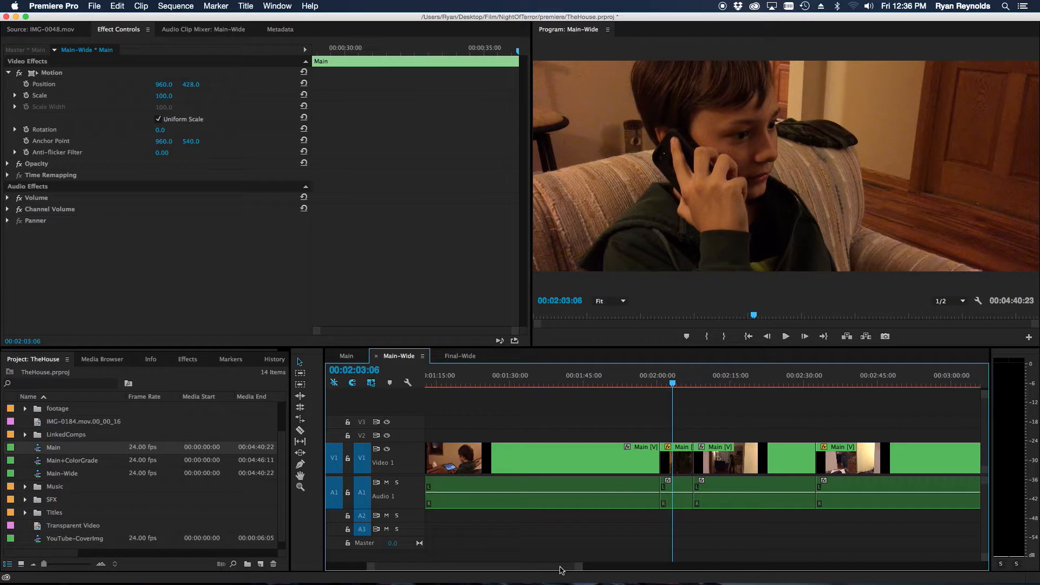
pyautogui.scroll(-3, 555, 568)
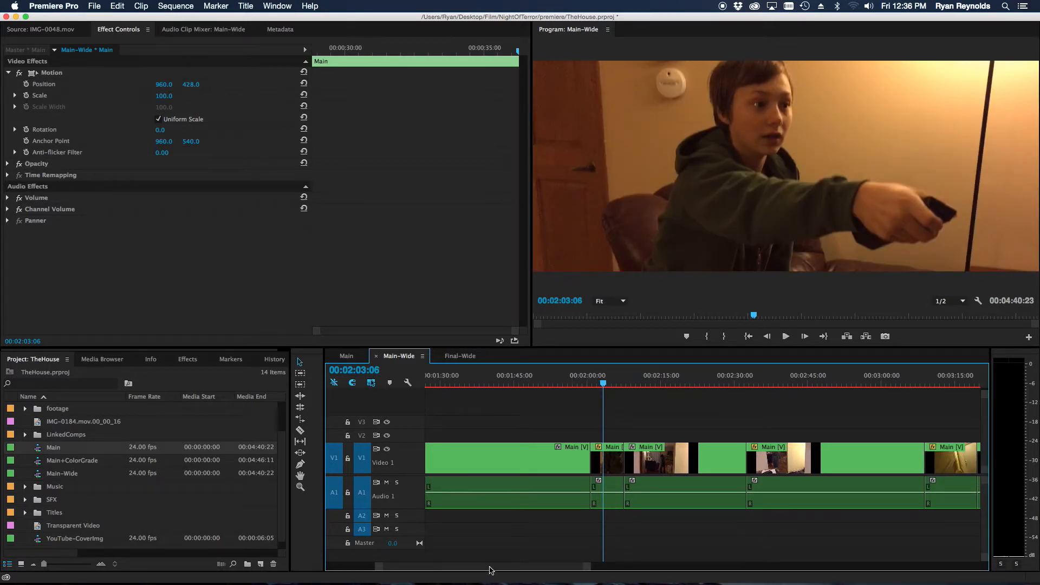
pyautogui.scroll(-2, 491, 569)
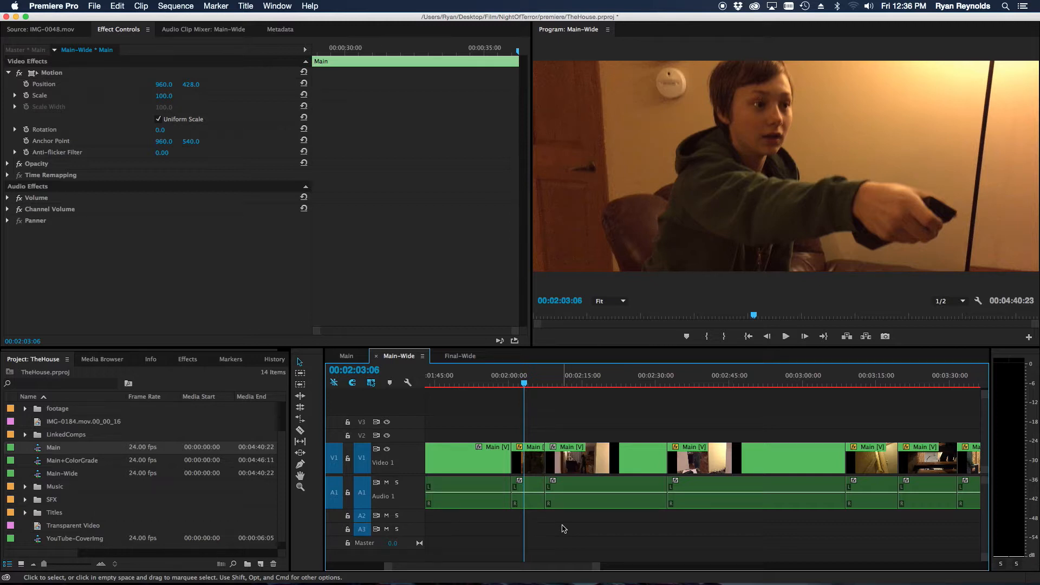
pyautogui.click(599, 433)
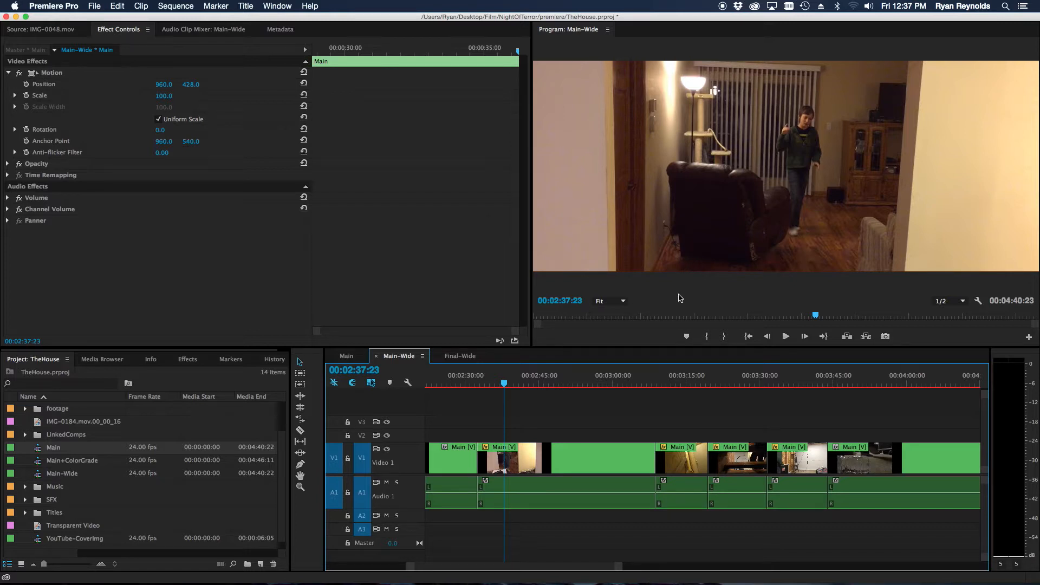
# Compare the full-height framing of the phone-call shot at 00:00:57:14 in Main with the cropped framing of Main-Wide.
pyautogui.click(353, 357)
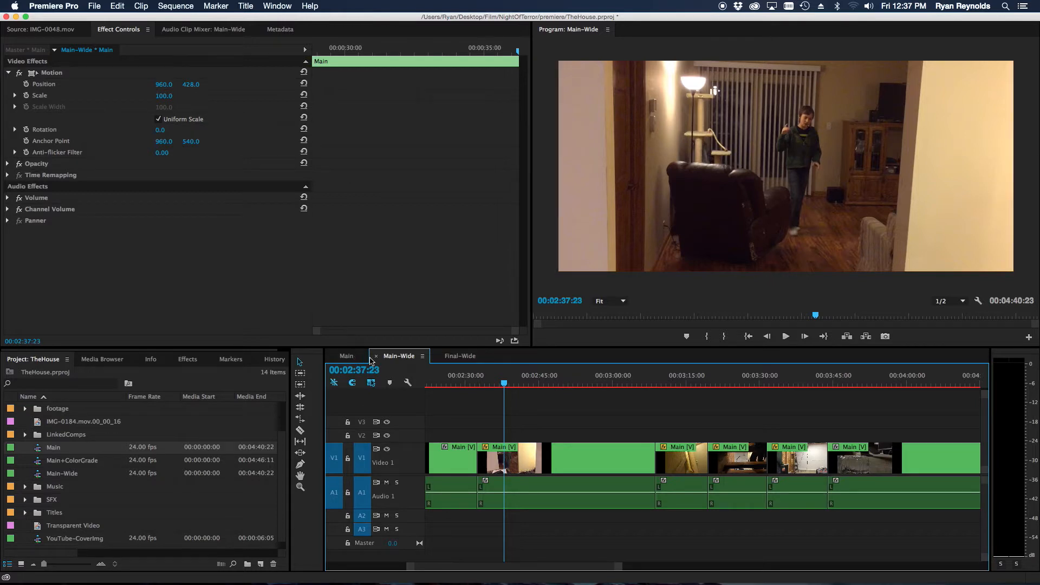
pyautogui.click(537, 383)
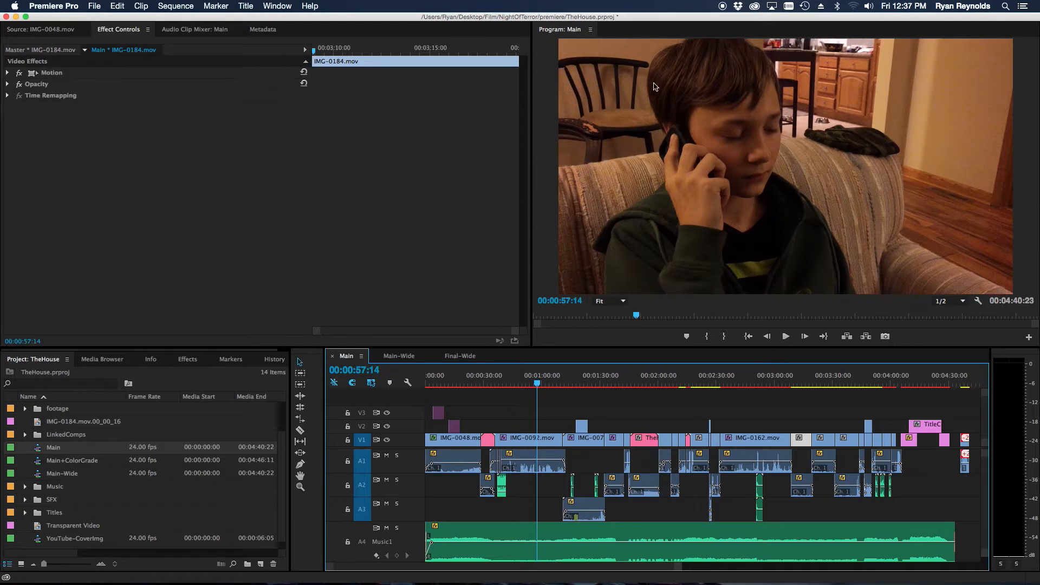
pyautogui.click(403, 359)
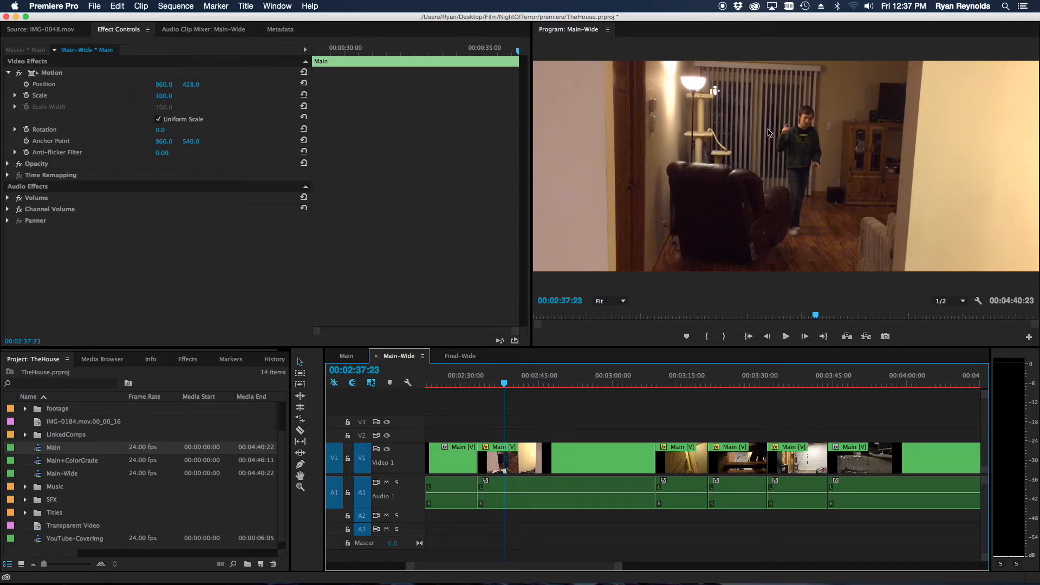
pyautogui.click(341, 358)
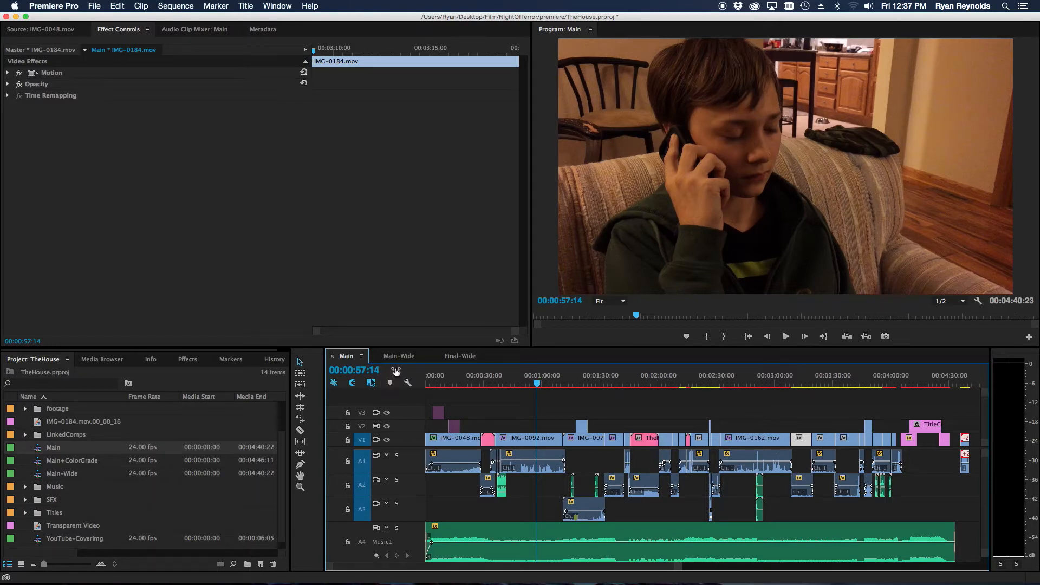
# Compare the framing of Main-Wide around 00:00:32:12 with the full-height phone-call shot in the Main sequence.
pyautogui.click(400, 357)
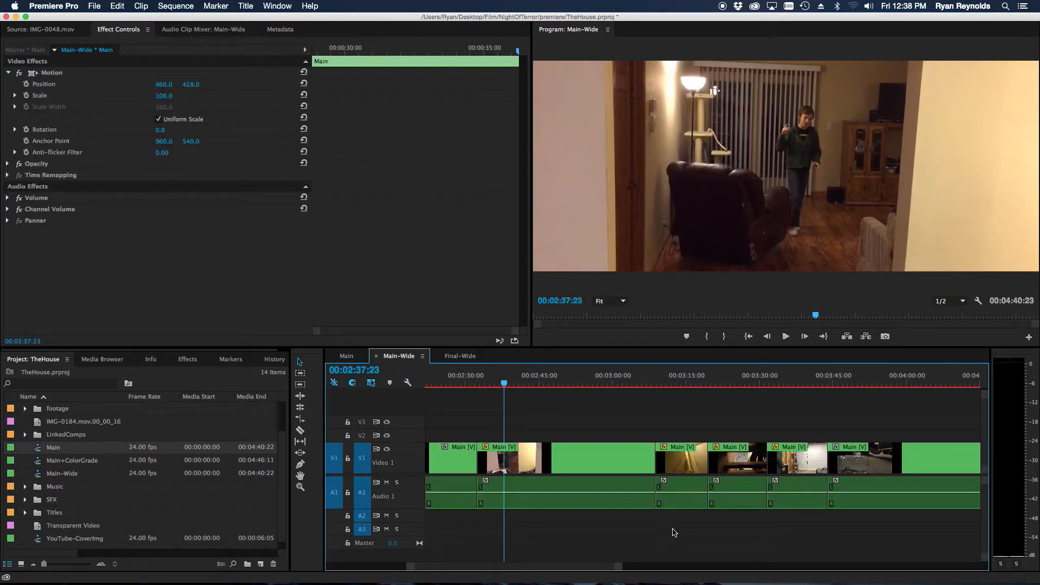
pyautogui.click(585, 380)
pyautogui.hscroll(2, 519, 570)
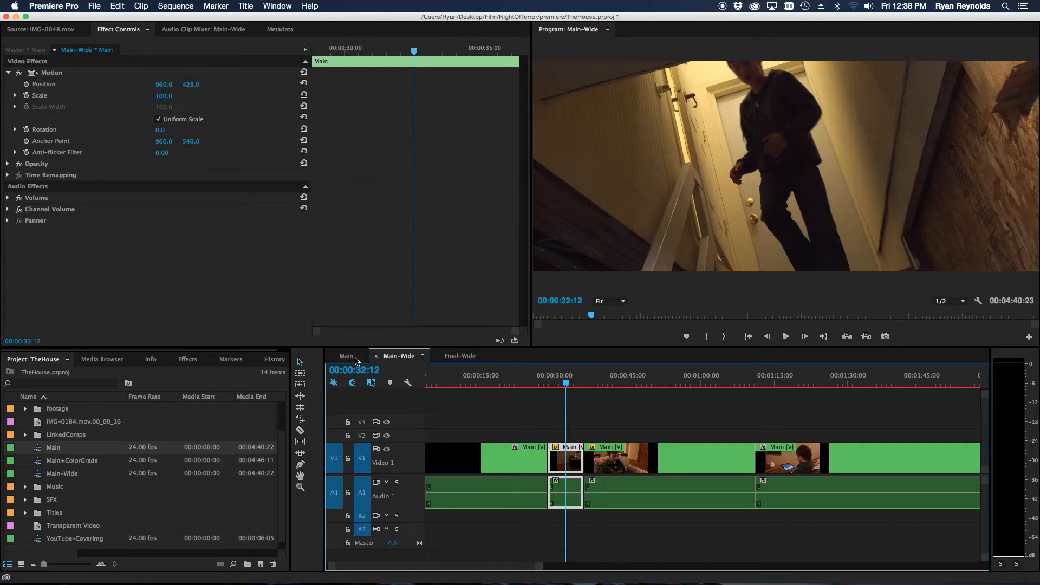
pyautogui.click(353, 360)
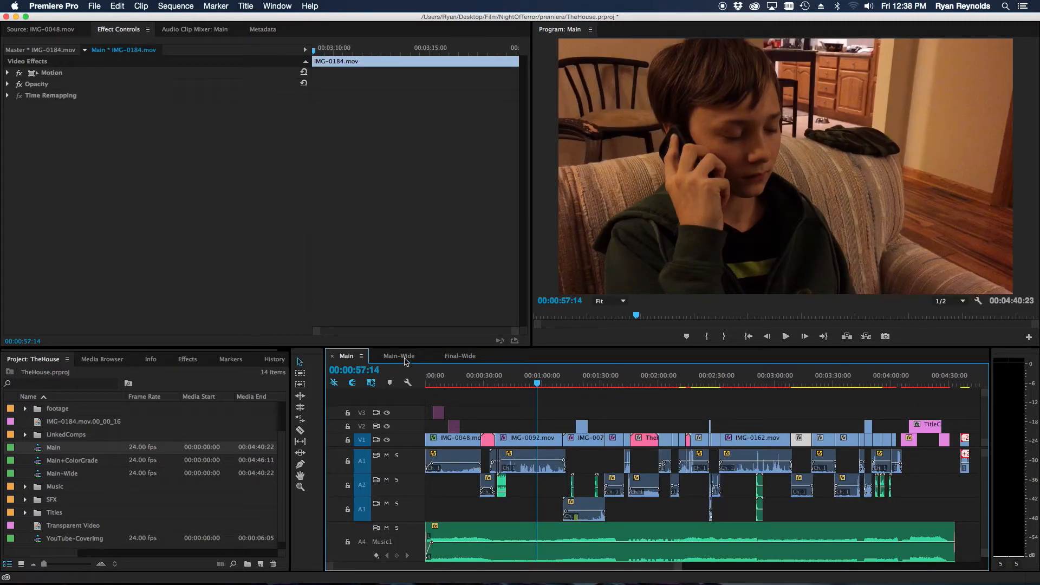
pyautogui.click(400, 356)
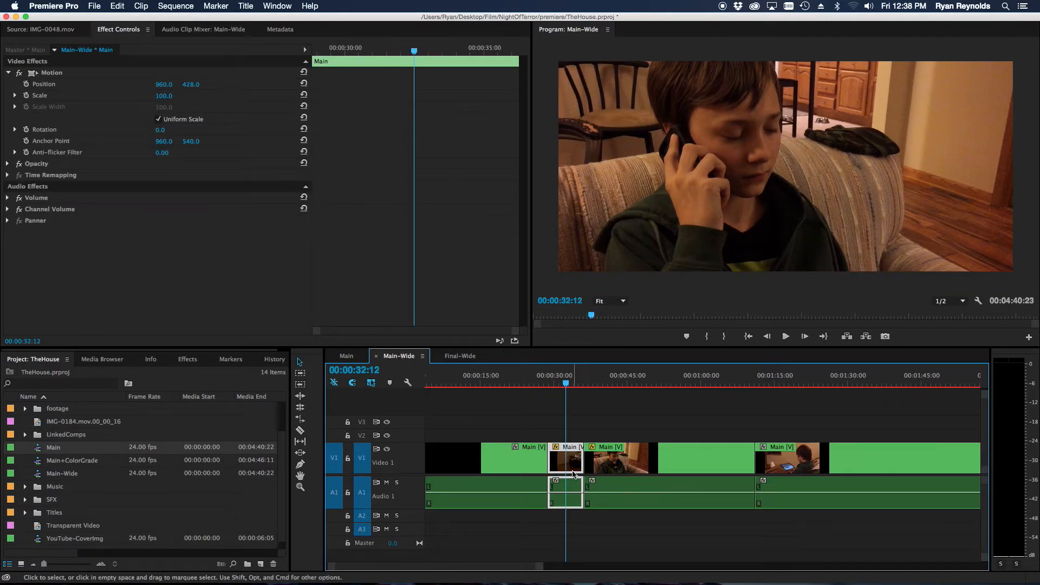
pyautogui.click(568, 384)
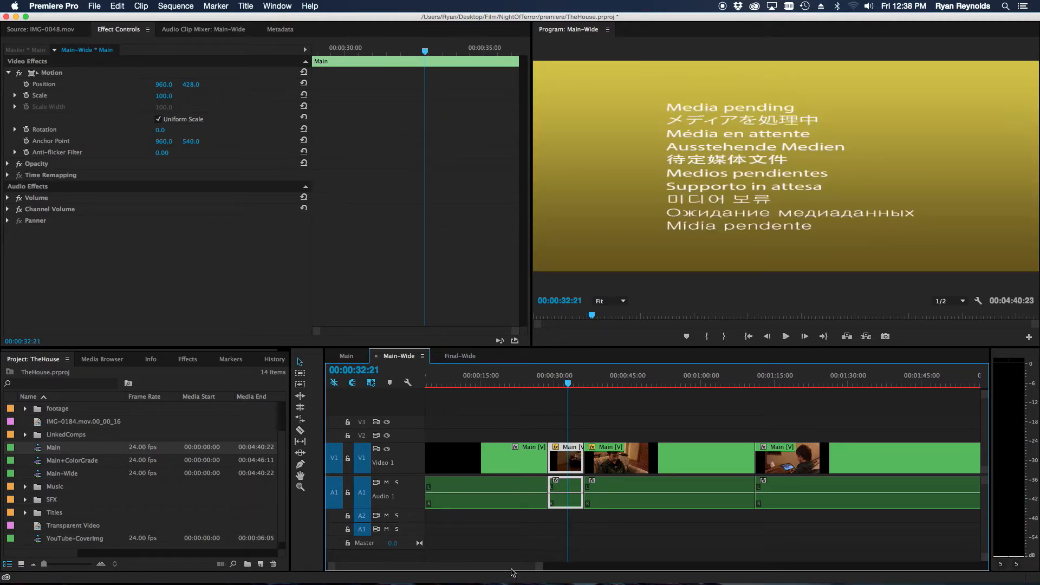
# Go to 00:00:54:02 in Main-Wide and select the phone-call clip to inspect its Motion settings.
pyautogui.click(672, 385)
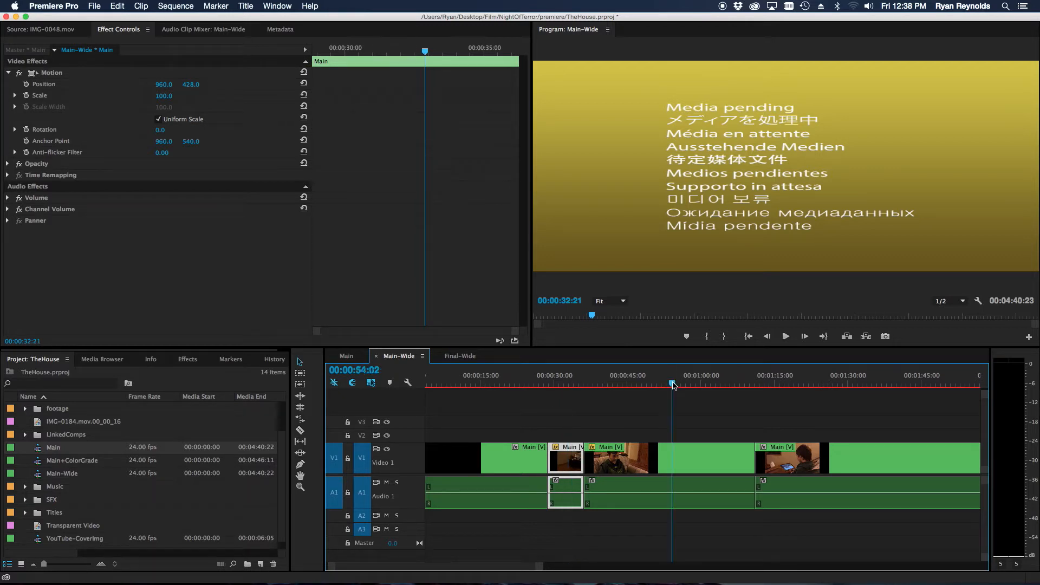
pyautogui.click(663, 473)
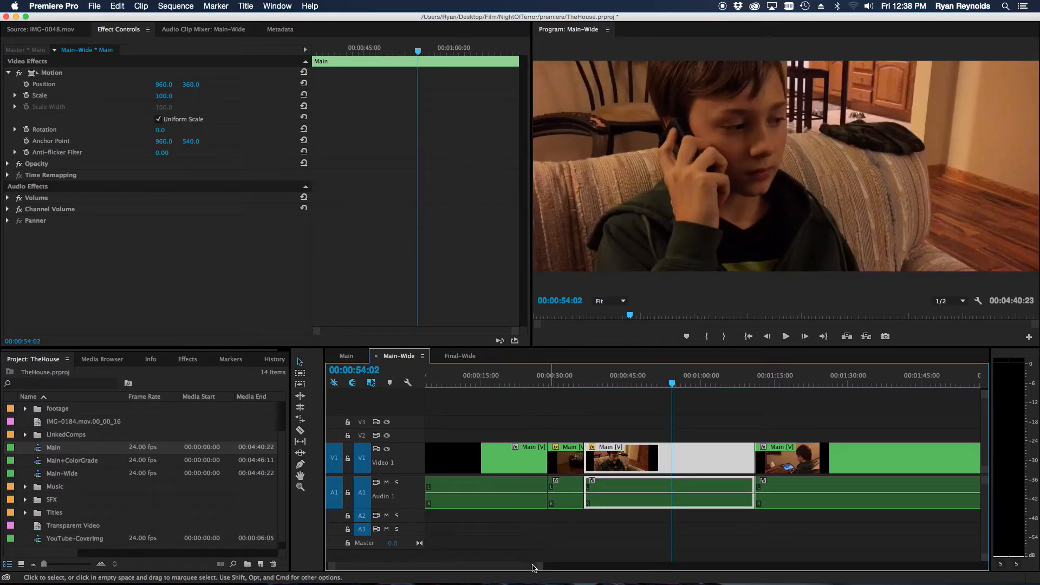
pyautogui.hscroll(2, 525, 567)
pyautogui.hscroll(1, 525, 568)
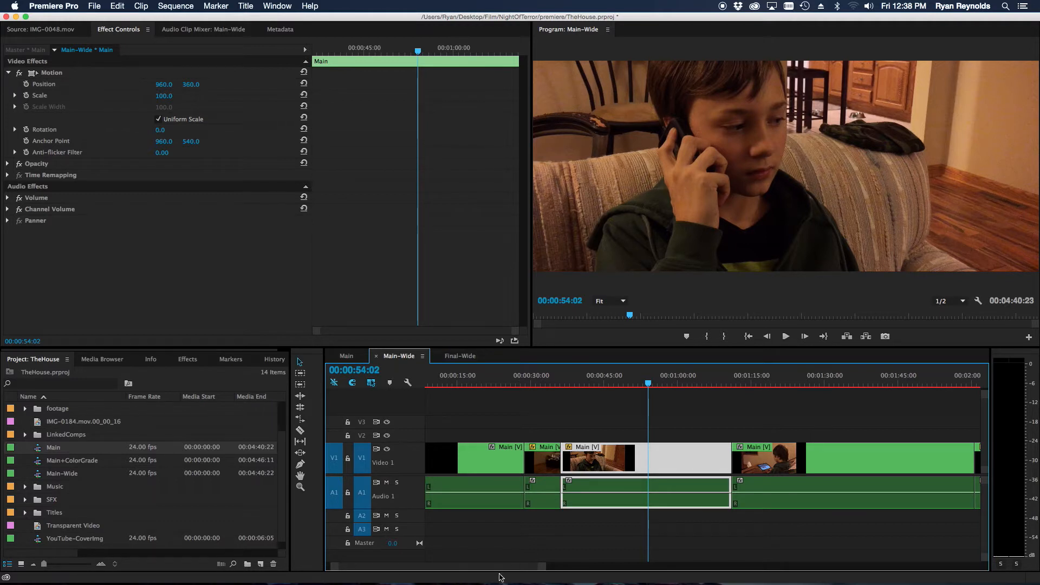
pyautogui.moveTo(503, 570); pyautogui.dragTo(508, 571)
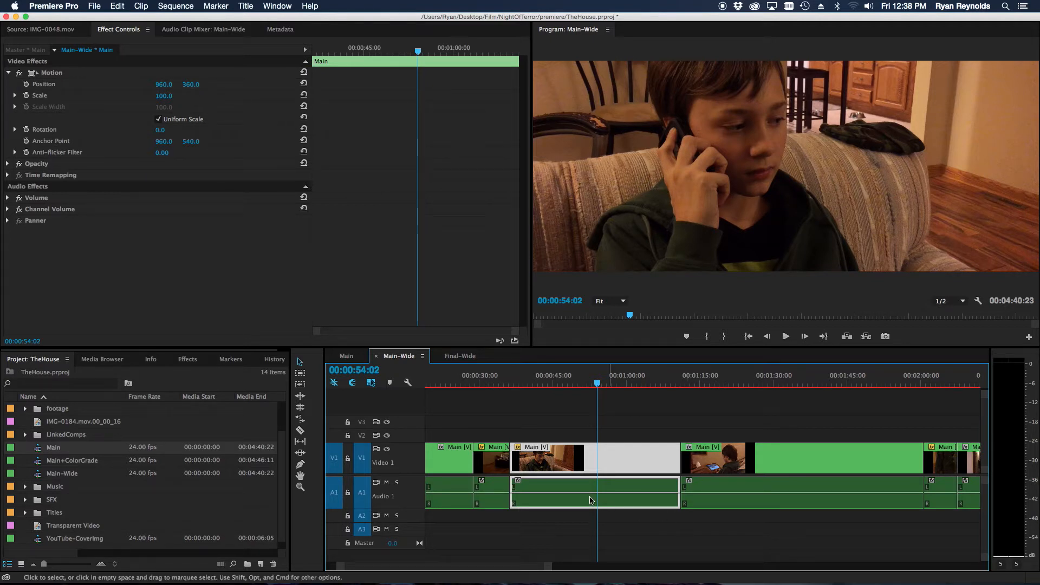
pyautogui.moveTo(525, 570); pyautogui.dragTo(605, 584)
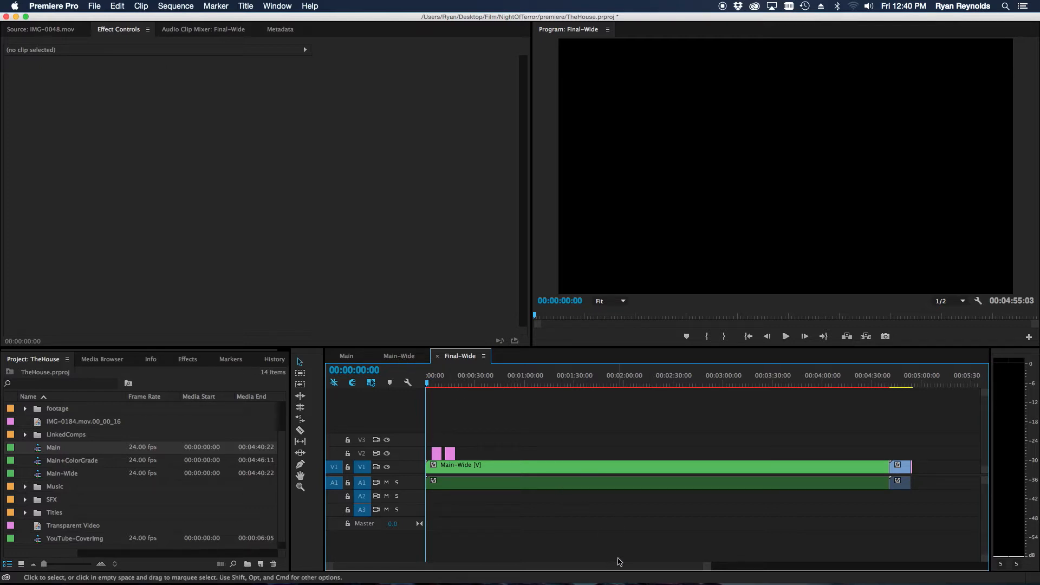
# Review the "Dark Bolt Films Presents" and "Night of Terror" titles over the nested Main-Wide clip in Final-Wide.
pyautogui.moveTo(709, 570); pyautogui.dragTo(686, 569)
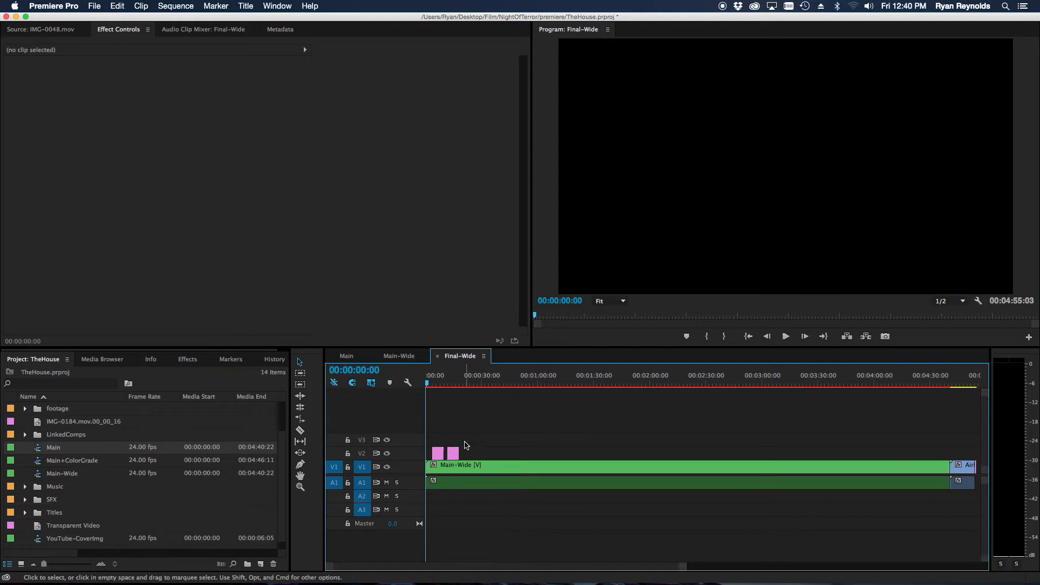
pyautogui.click(437, 386)
pyautogui.press('space')
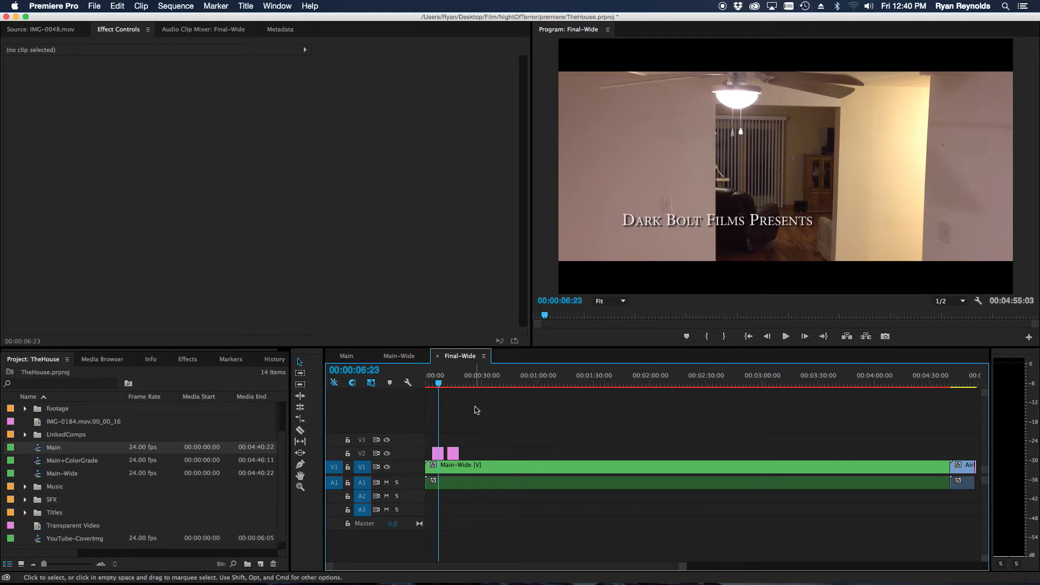
pyautogui.click(455, 385)
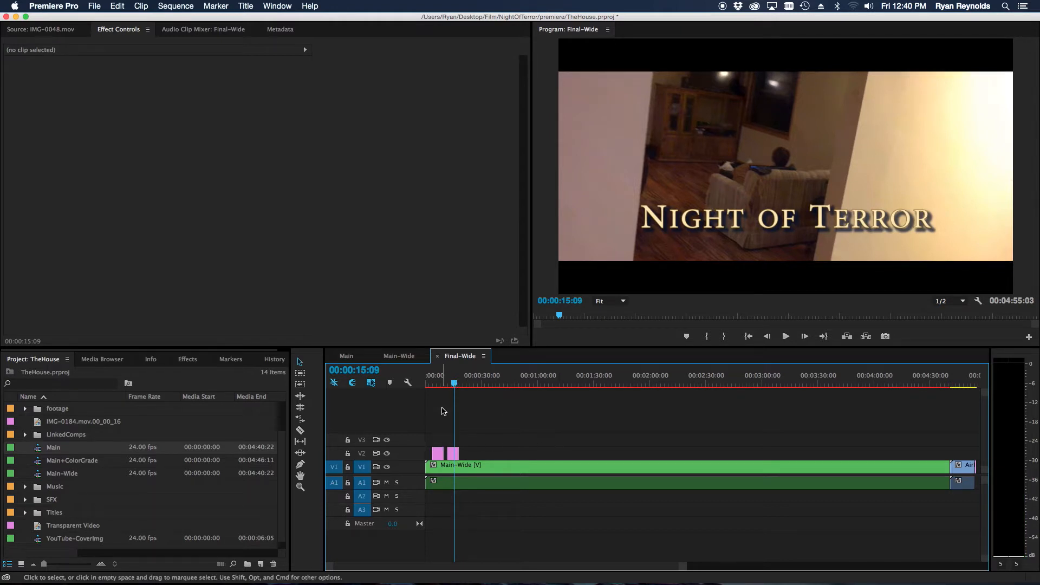
pyautogui.click(439, 384)
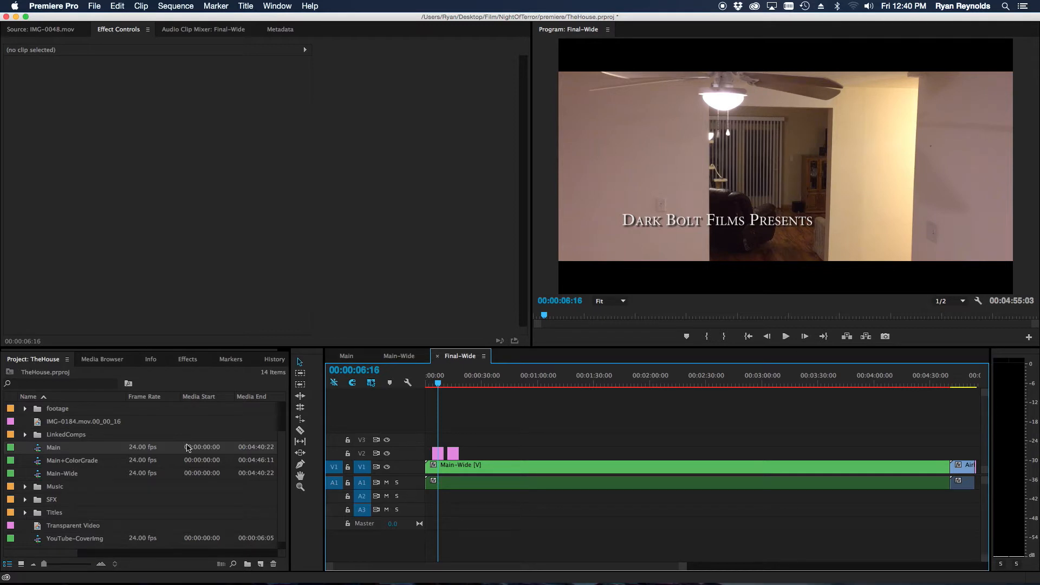
# Open the Final-Full sequence and scrub to its "Night of Terror" title at 00:00:14:20.
pyautogui.scroll(3, 188, 447)
pyautogui.doubleClick(32, 423)
pyautogui.moveTo(566, 567); pyautogui.dragTo(437, 567)
pyautogui.click(445, 384)
pyautogui.moveTo(447, 386); pyautogui.dragTo(476, 362)
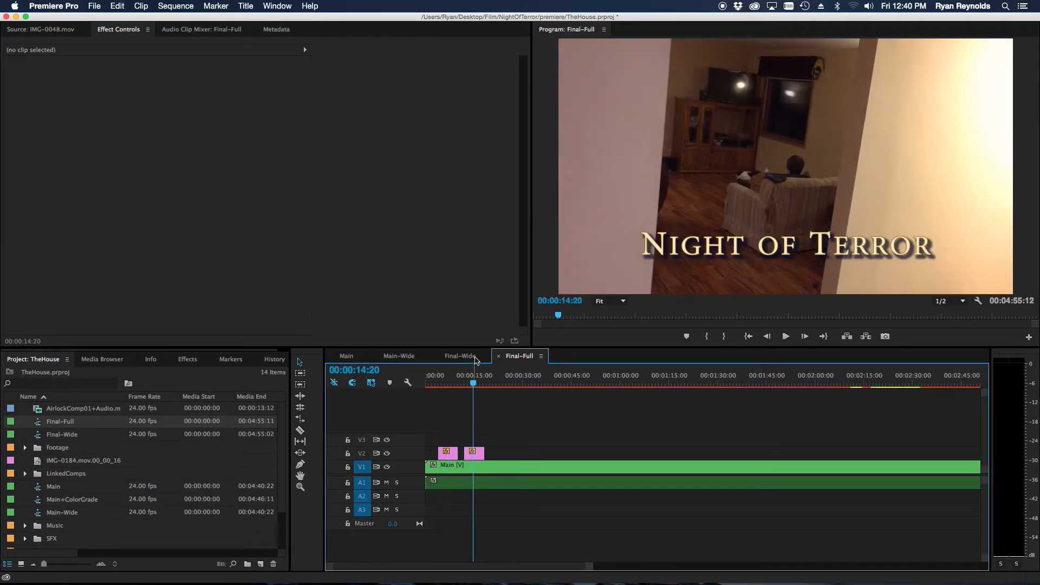
# Compare the placement of the "Dark Bolt Films Presents" title in Final-Wide and Final-Full at about six seconds.
pyautogui.click(461, 356)
pyautogui.click(506, 356)
pyautogui.click(446, 383)
pyautogui.click(474, 356)
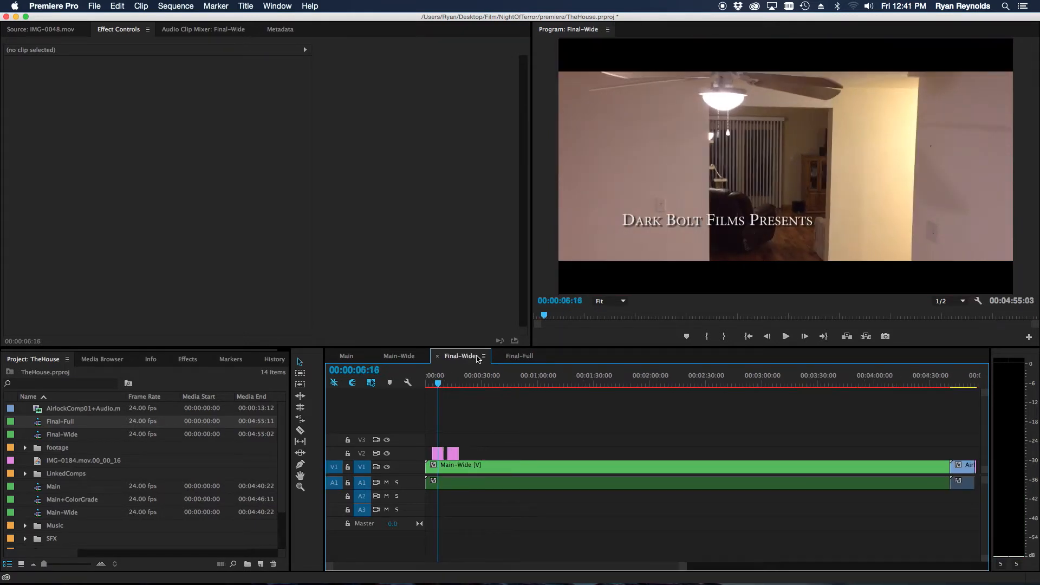
pyautogui.click(524, 358)
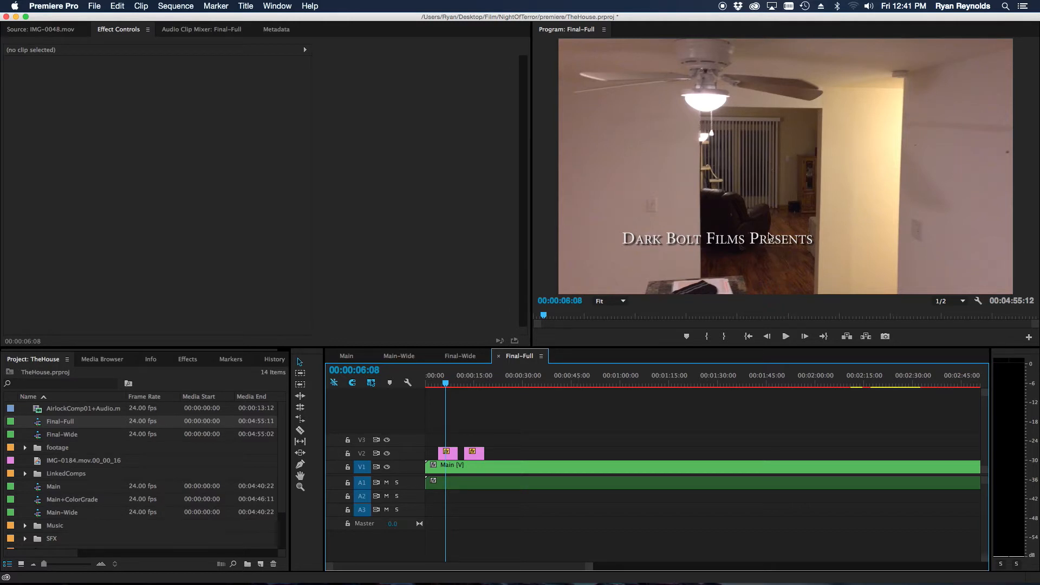
pyautogui.click(462, 355)
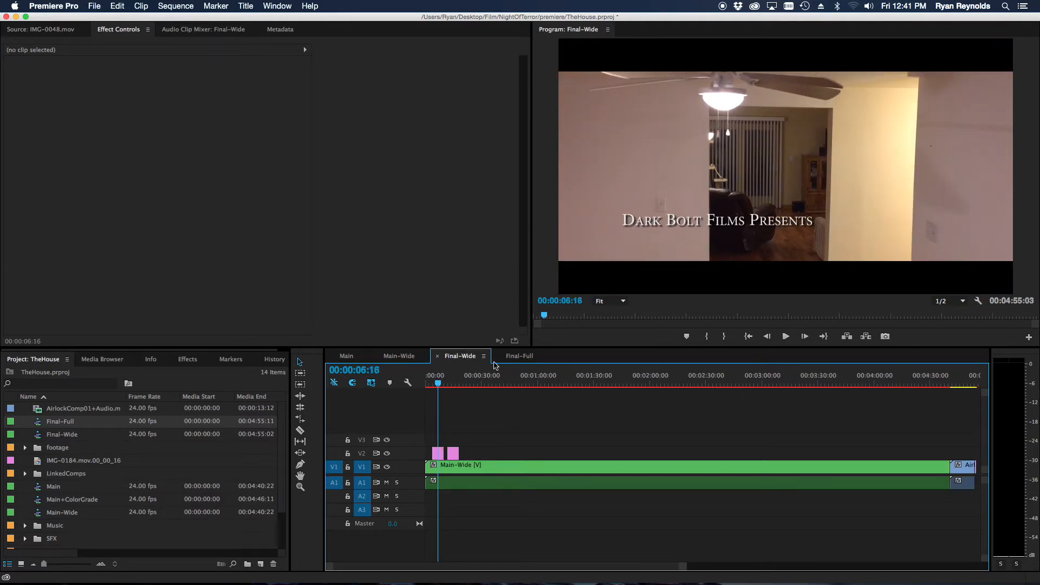
pyautogui.click(511, 358)
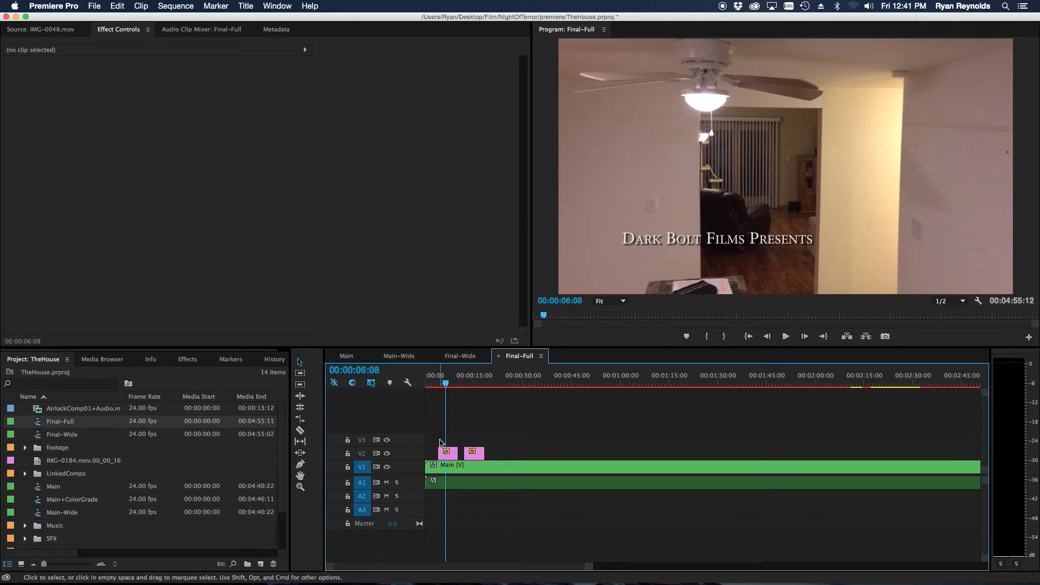
# Compare the placement of the "Night of Terror" title between Final-Full and Final-Wide at about 00:00:14:19.
pyautogui.moveTo(482, 386); pyautogui.dragTo(472, 385)
pyautogui.click(462, 356)
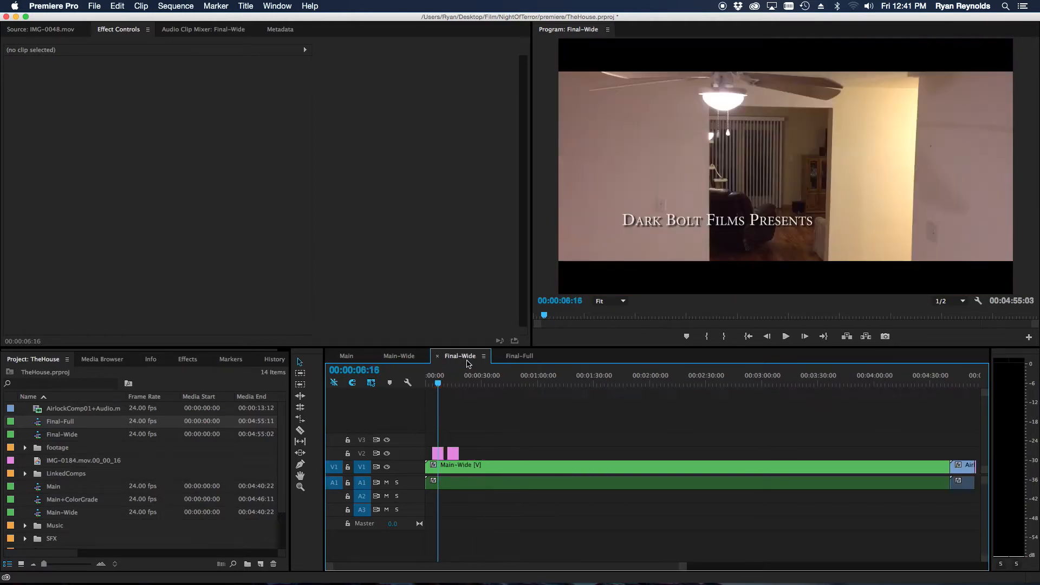
pyautogui.click(454, 379)
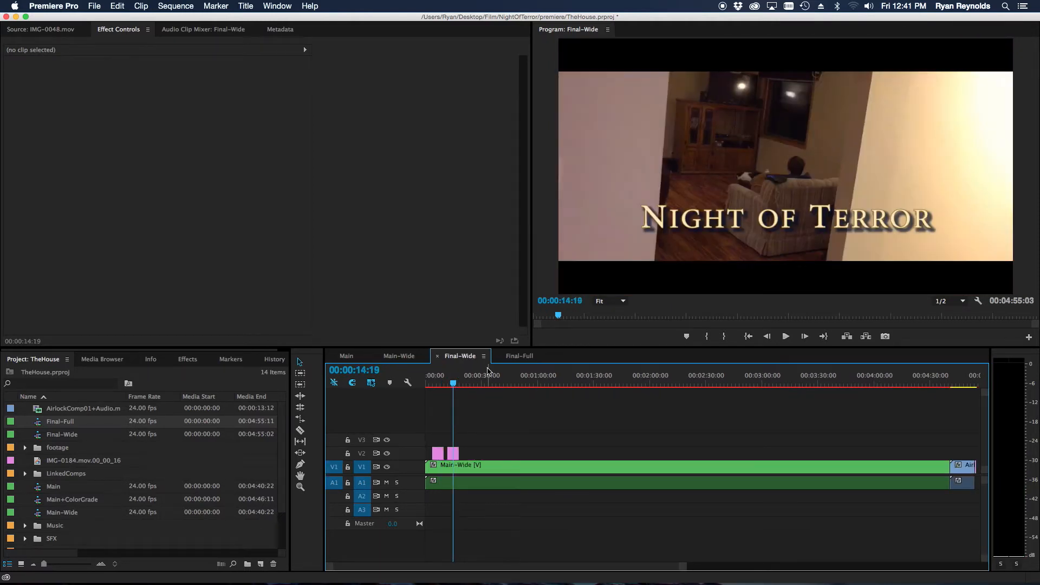
pyautogui.click(514, 357)
pyautogui.click(462, 356)
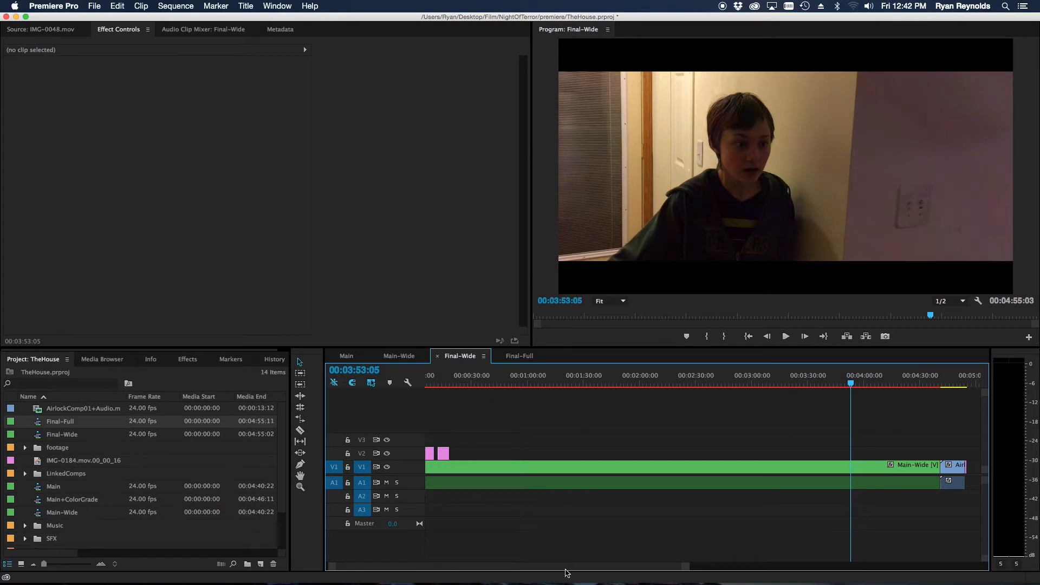
# Play the end of Final-Wide, starting shortly before the closing airlock clip.
pyautogui.moveTo(496, 566); pyautogui.dragTo(480, 568)
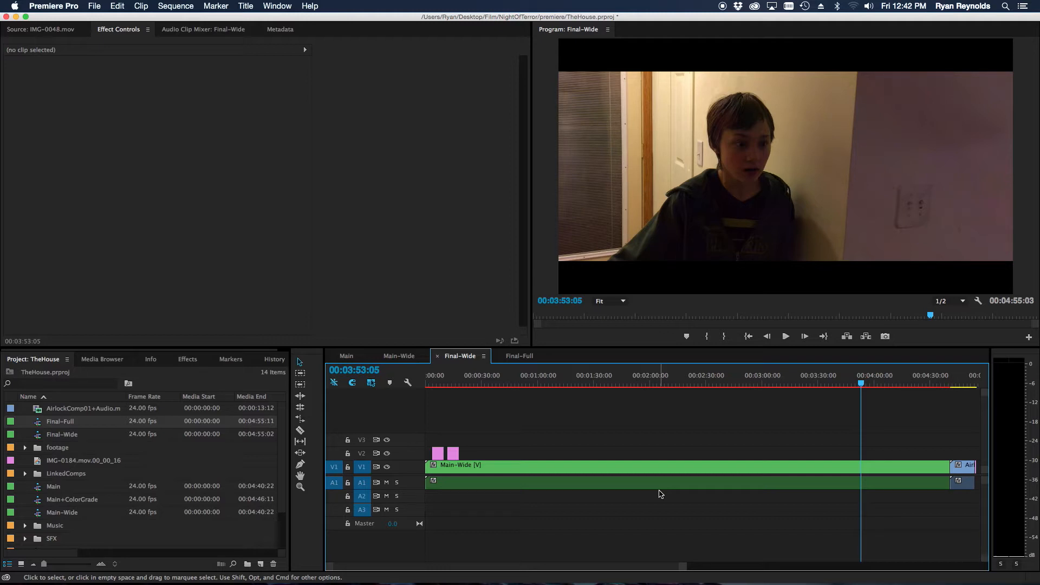
pyautogui.scroll(-1, 661, 494)
pyautogui.moveTo(928, 385); pyautogui.dragTo(938, 386)
pyautogui.press('space')
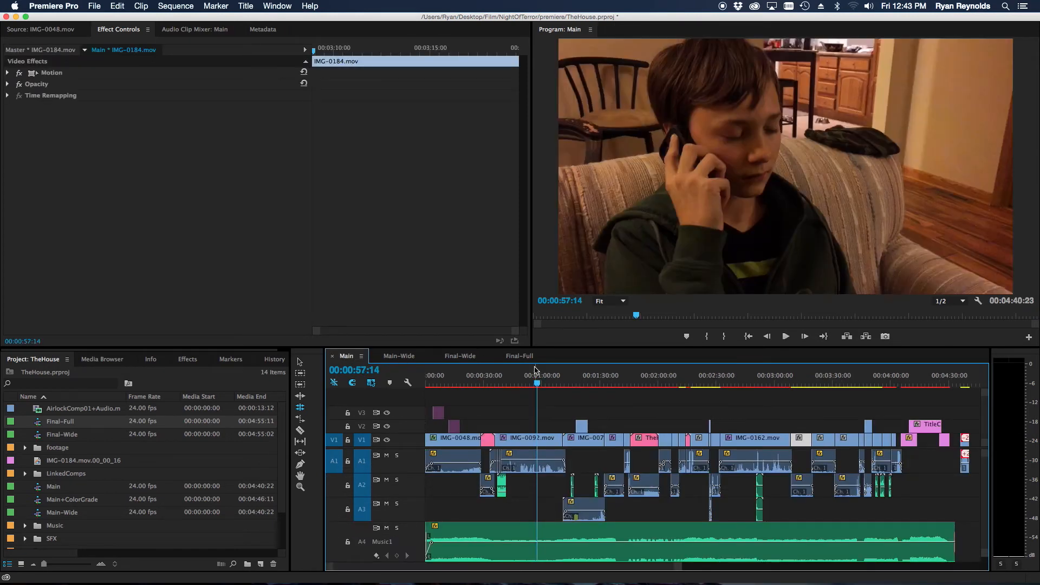
# Close the Final-Full sequence and switch back to the Selection tool.
pyautogui.click(516, 357)
pyautogui.click(499, 357)
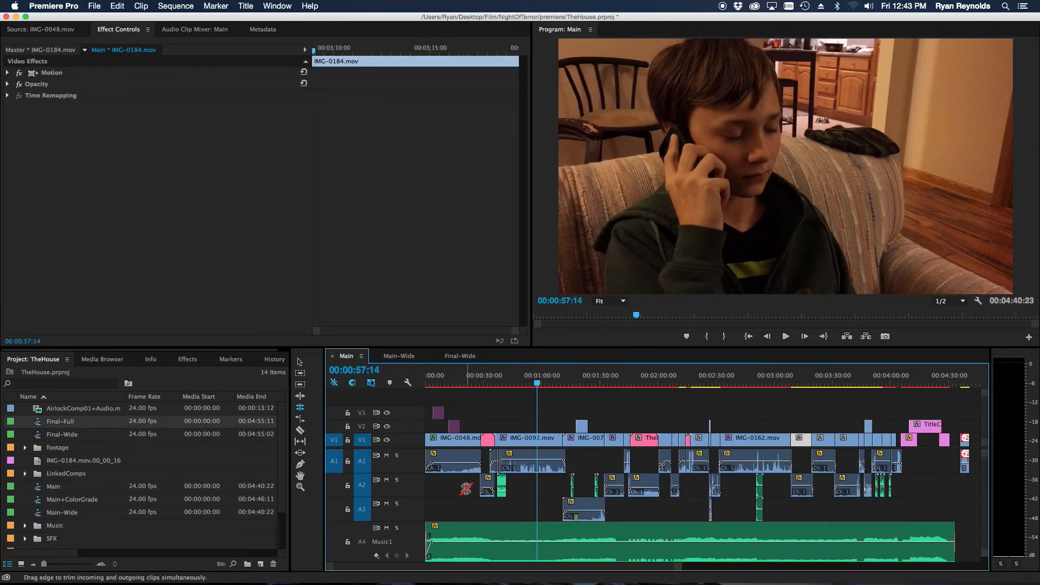
pyautogui.click(300, 362)
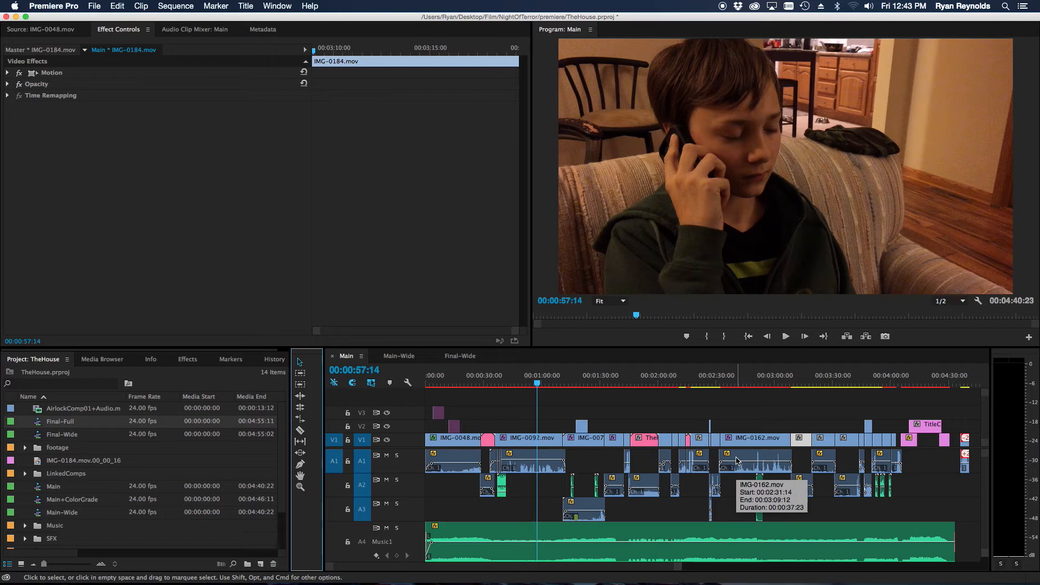
# Review the Main-Wide framing of the couch shot at 00:00:19:22 and the phone-call shot at 00:00:54:00.
pyautogui.click(399, 356)
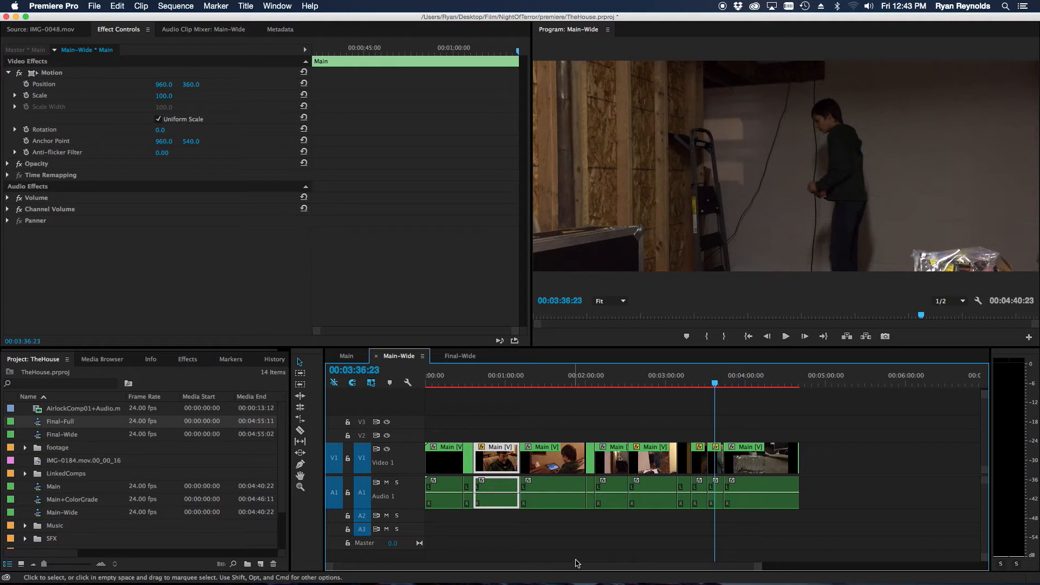
pyautogui.click(452, 385)
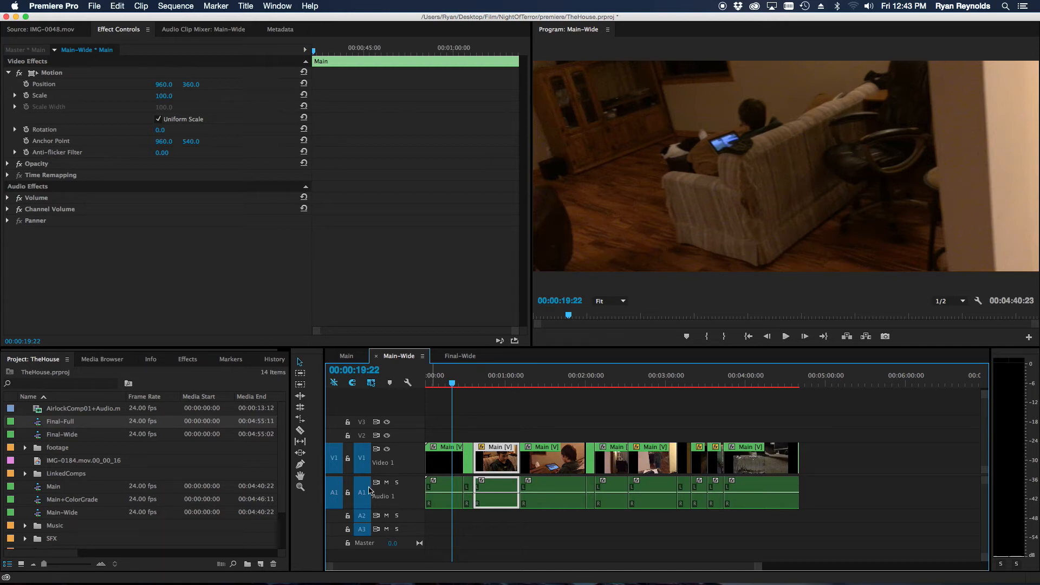
pyautogui.moveTo(496, 382); pyautogui.dragTo(499, 382)
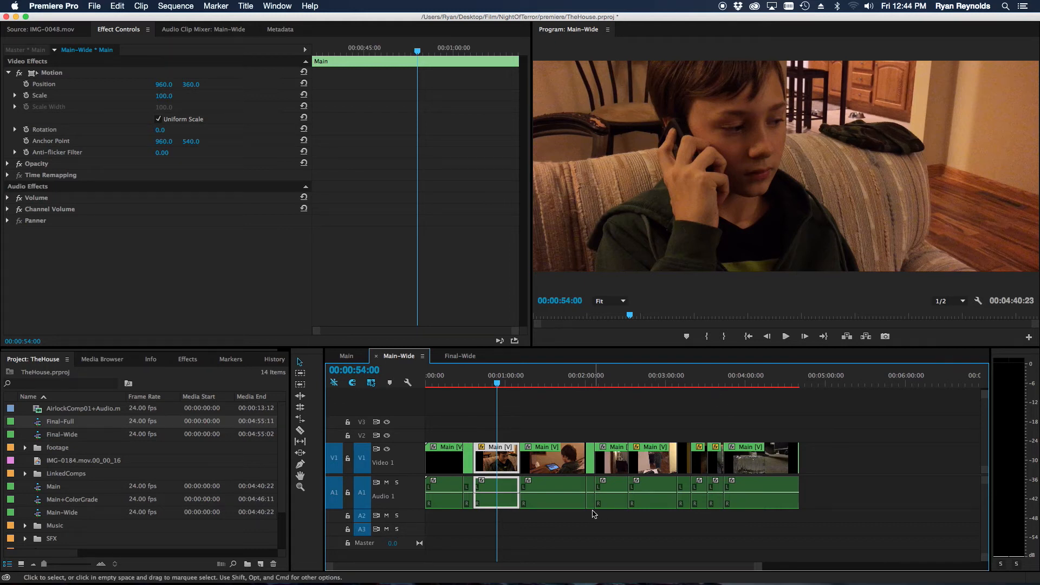
# Scrub Final-Wide through both opening titles and on to the airlock clip at the end.
pyautogui.click(453, 358)
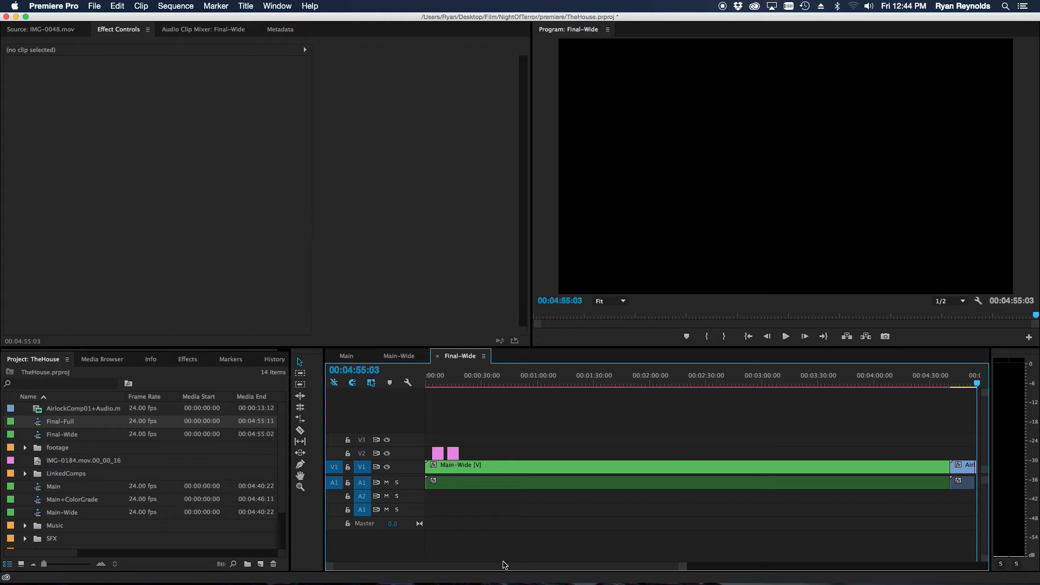
pyautogui.moveTo(428, 385); pyautogui.dragTo(439, 387)
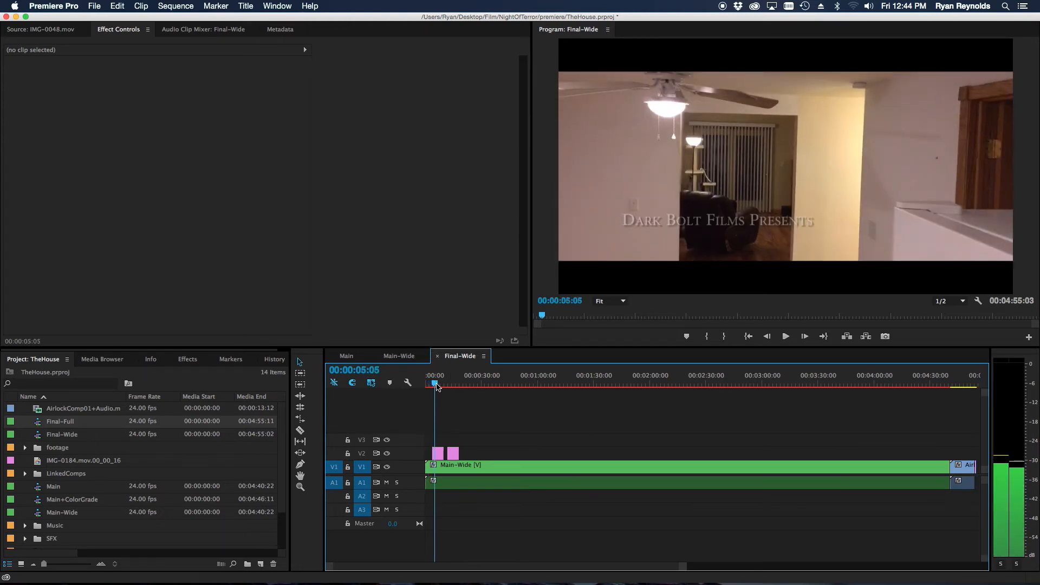
pyautogui.moveTo(439, 387); pyautogui.dragTo(452, 387)
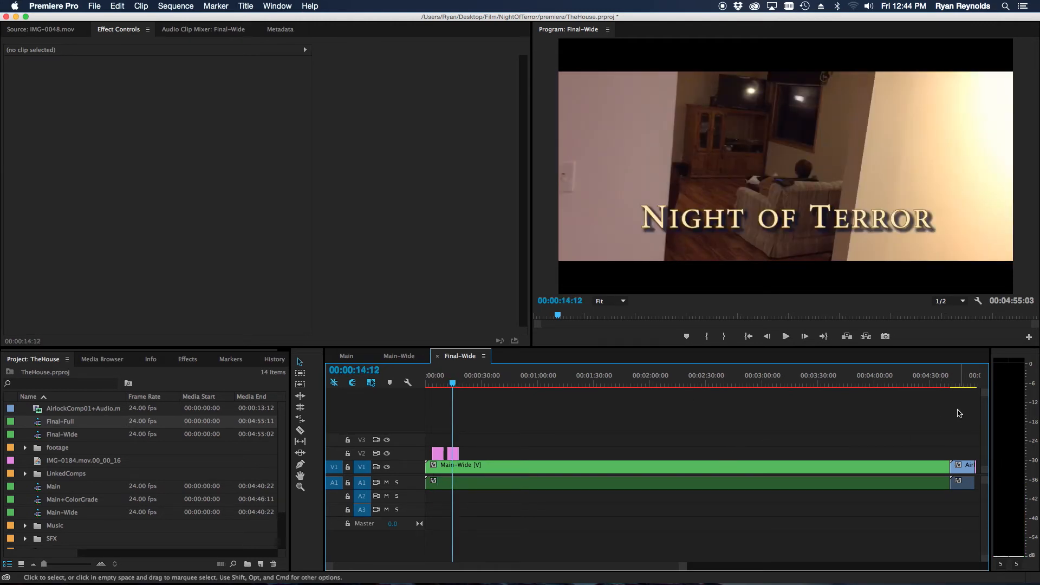
pyautogui.click(951, 385)
pyautogui.moveTo(953, 386); pyautogui.dragTo(955, 386)
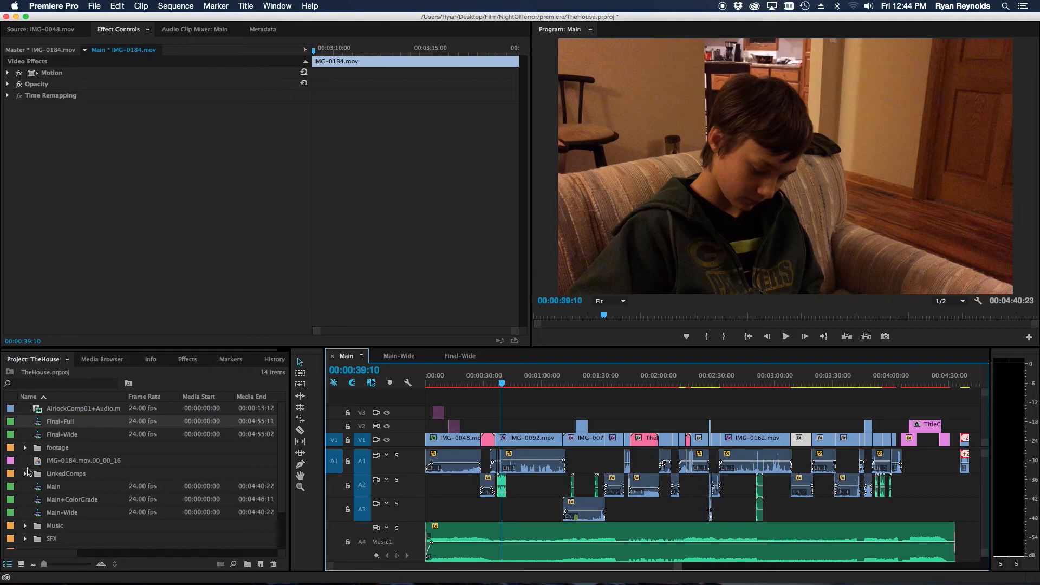
# Expand the footage bin in the project, look through its source clips, and collapse it again.
pyautogui.scroll(-3, 29, 475)
pyautogui.scroll(3, 29, 474)
pyautogui.click(25, 448)
pyautogui.scroll(-10, 61, 472)
pyautogui.scroll(10, 60, 472)
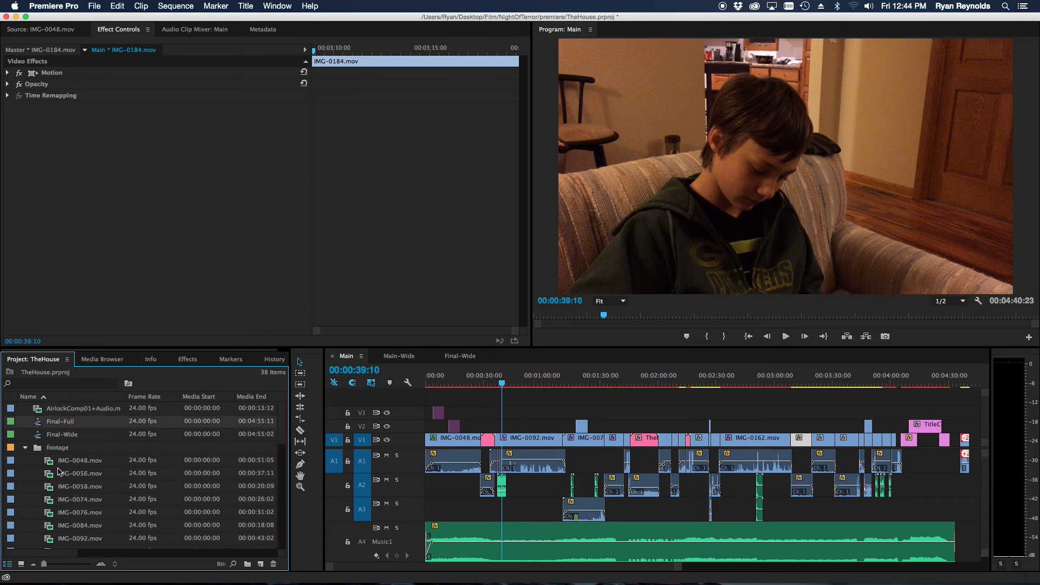
pyautogui.click(25, 447)
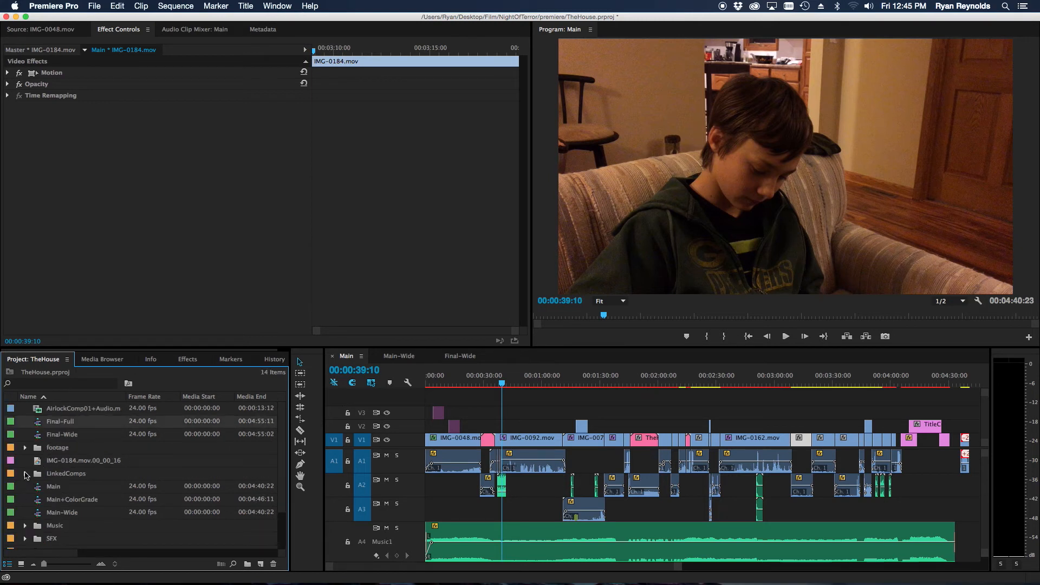
# Expand the LinkedComps bin and then the Titles bin to look at their contents, collapsing each one again.
pyautogui.click(25, 474)
pyautogui.scroll(-1, 32, 477)
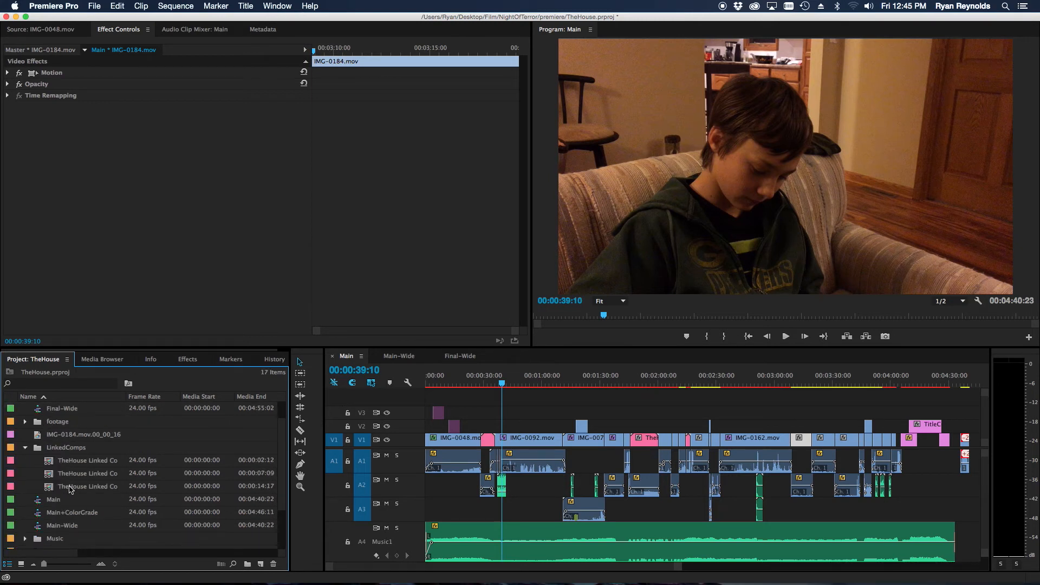
pyautogui.click(25, 447)
pyautogui.scroll(-1, 23, 451)
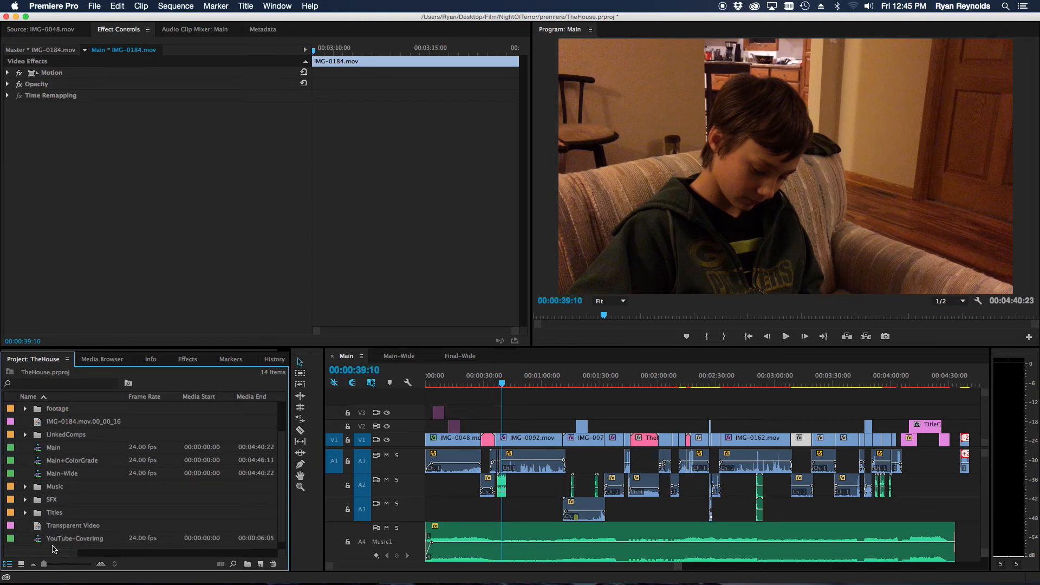
pyautogui.click(25, 512)
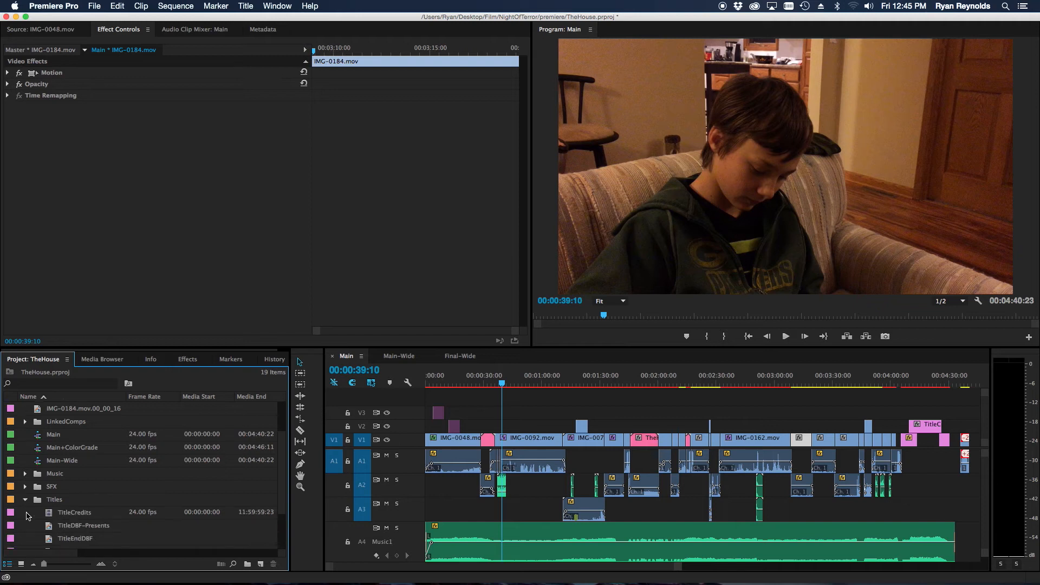
pyautogui.click(25, 499)
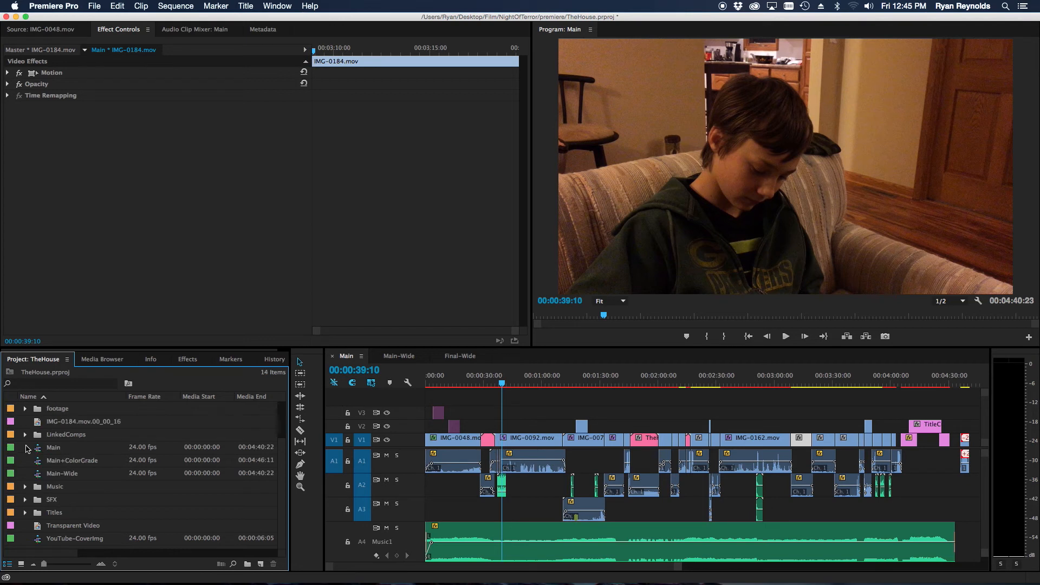
# Look through the sound effects in the SFX bin and the scores in the Music bin, collapsing both again.
pyautogui.click(25, 500)
pyautogui.scroll(-2, 26, 503)
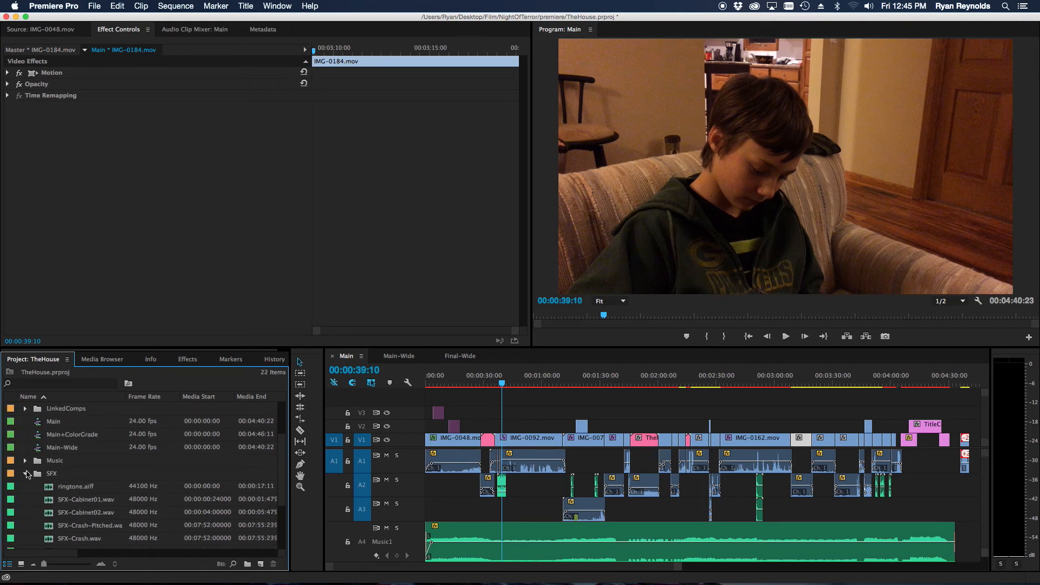
pyautogui.click(25, 474)
pyautogui.click(25, 487)
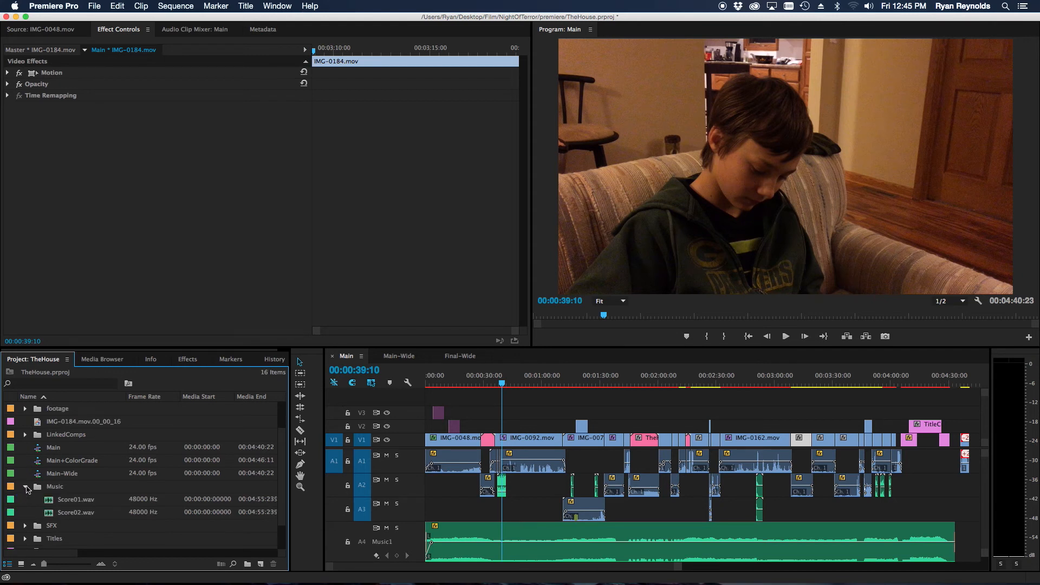
pyautogui.click(25, 488)
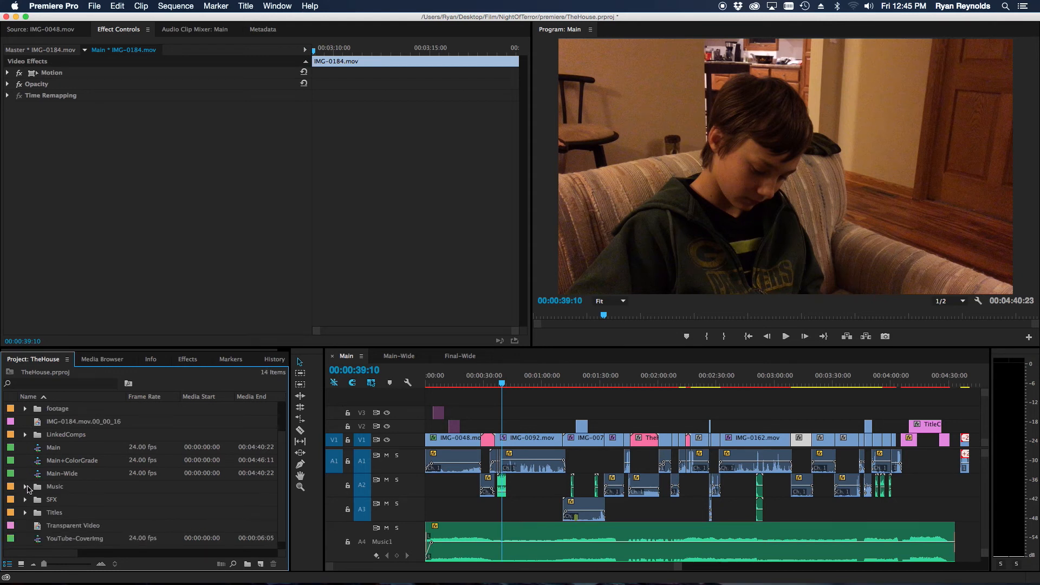
pyautogui.scroll(3, 30, 488)
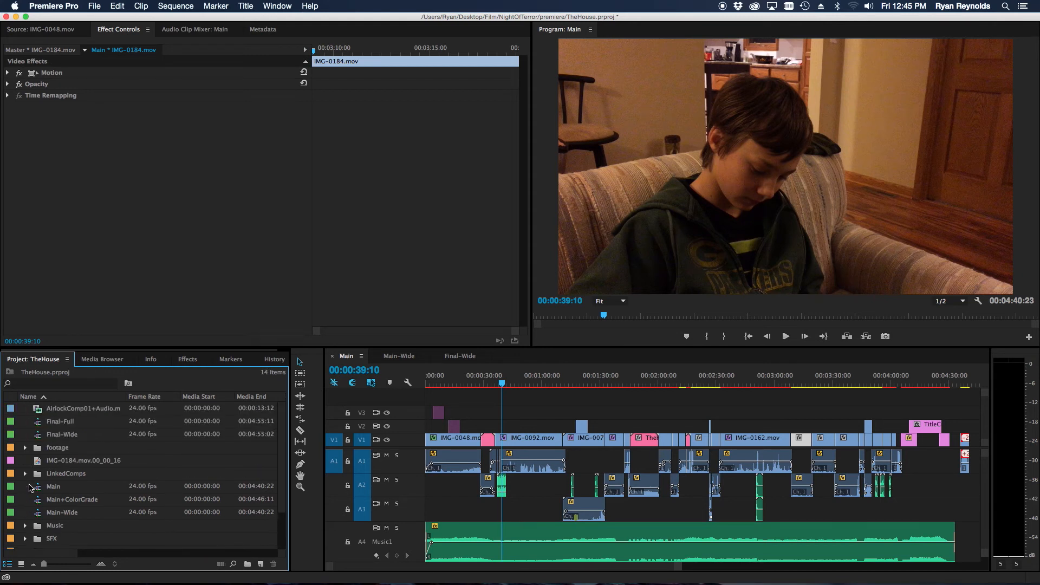
pyautogui.scroll(-3, 29, 488)
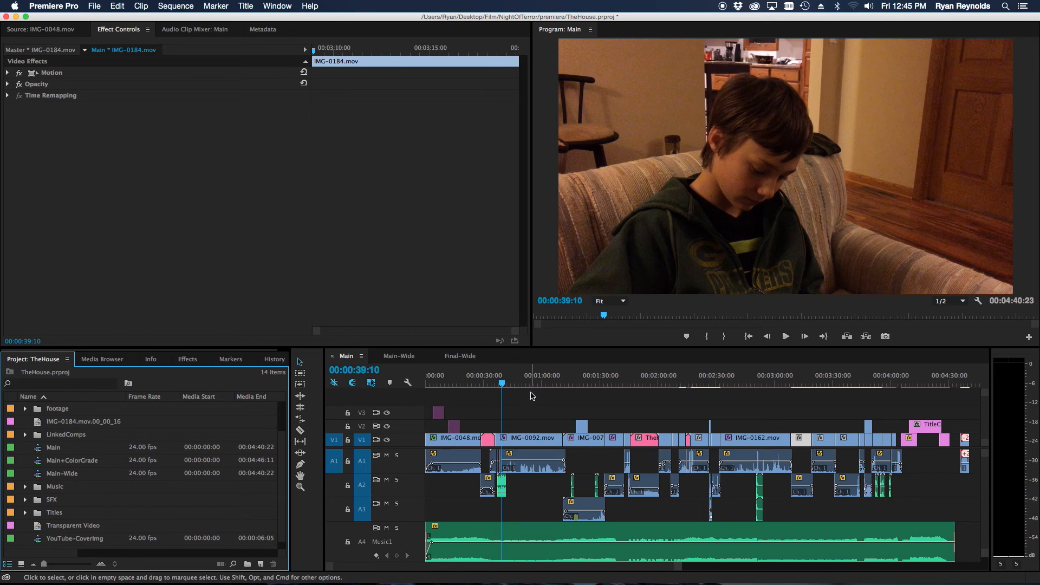
# Move the Main sequence's playhead to the phone-call shot at 00:00:57:00.
pyautogui.click(536, 387)
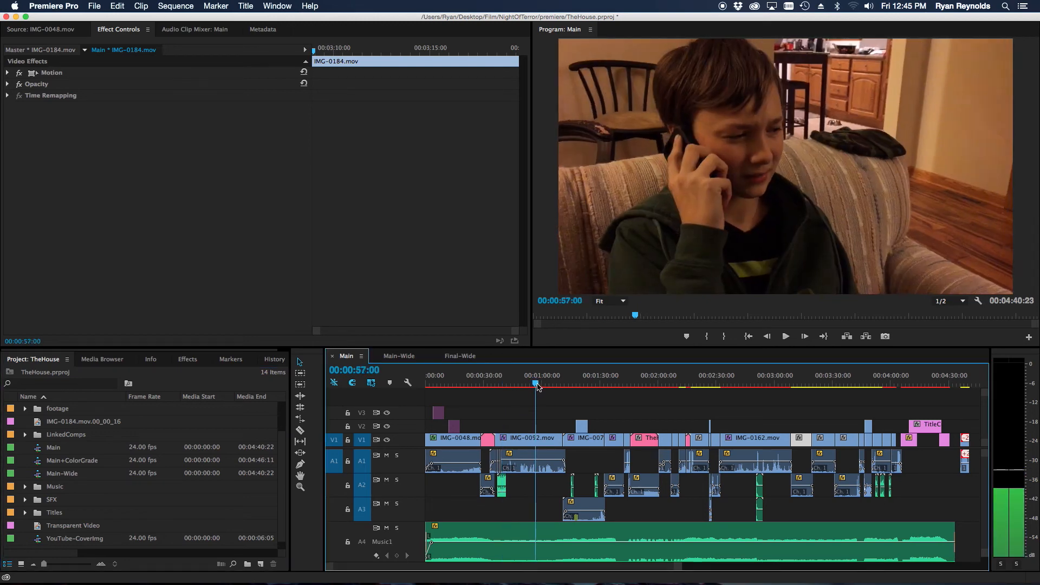